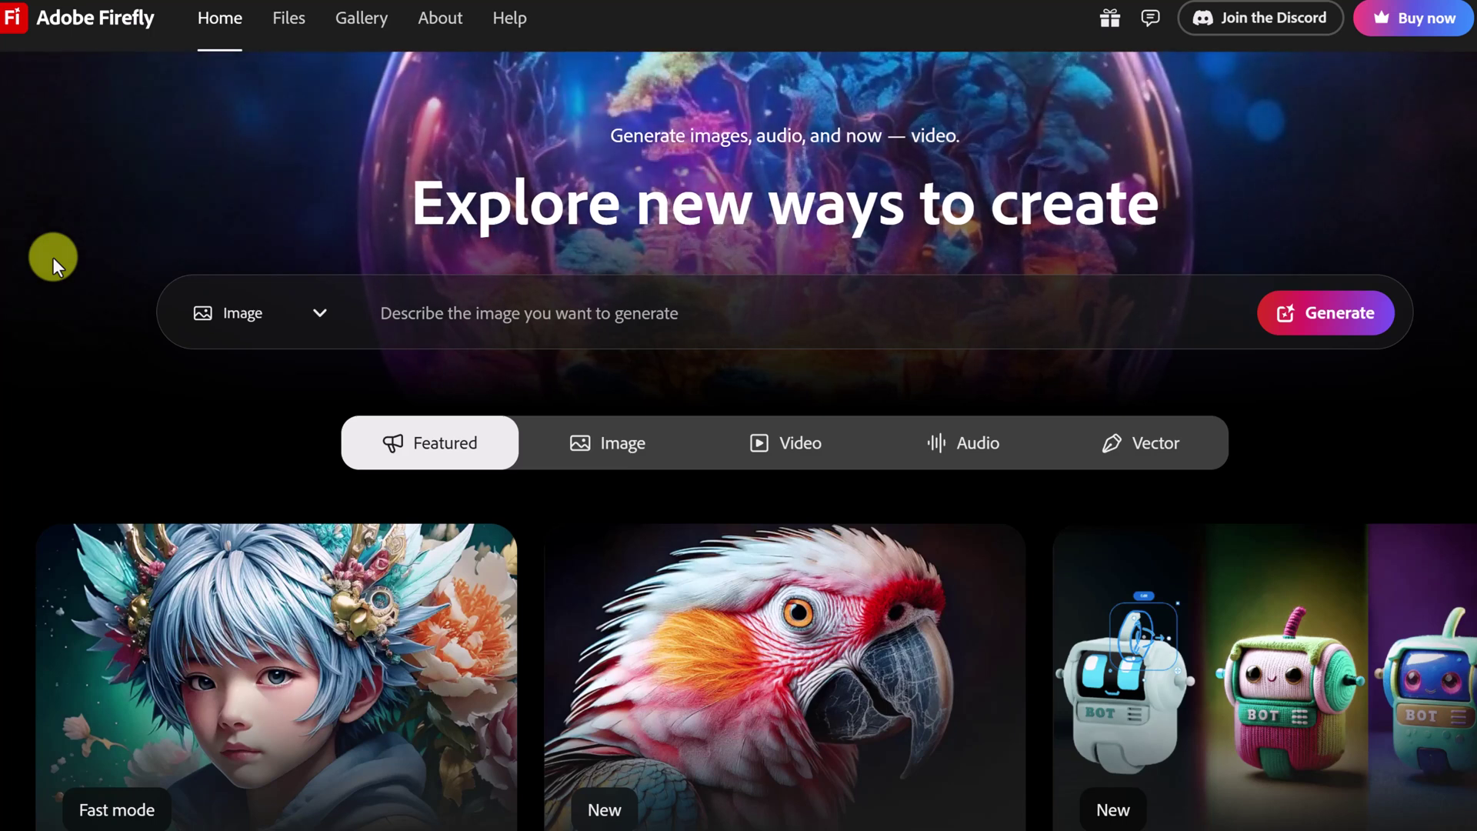
Browse the Video and Image tool categories on the Firefly home page
scroll(308, 285, down, 1)
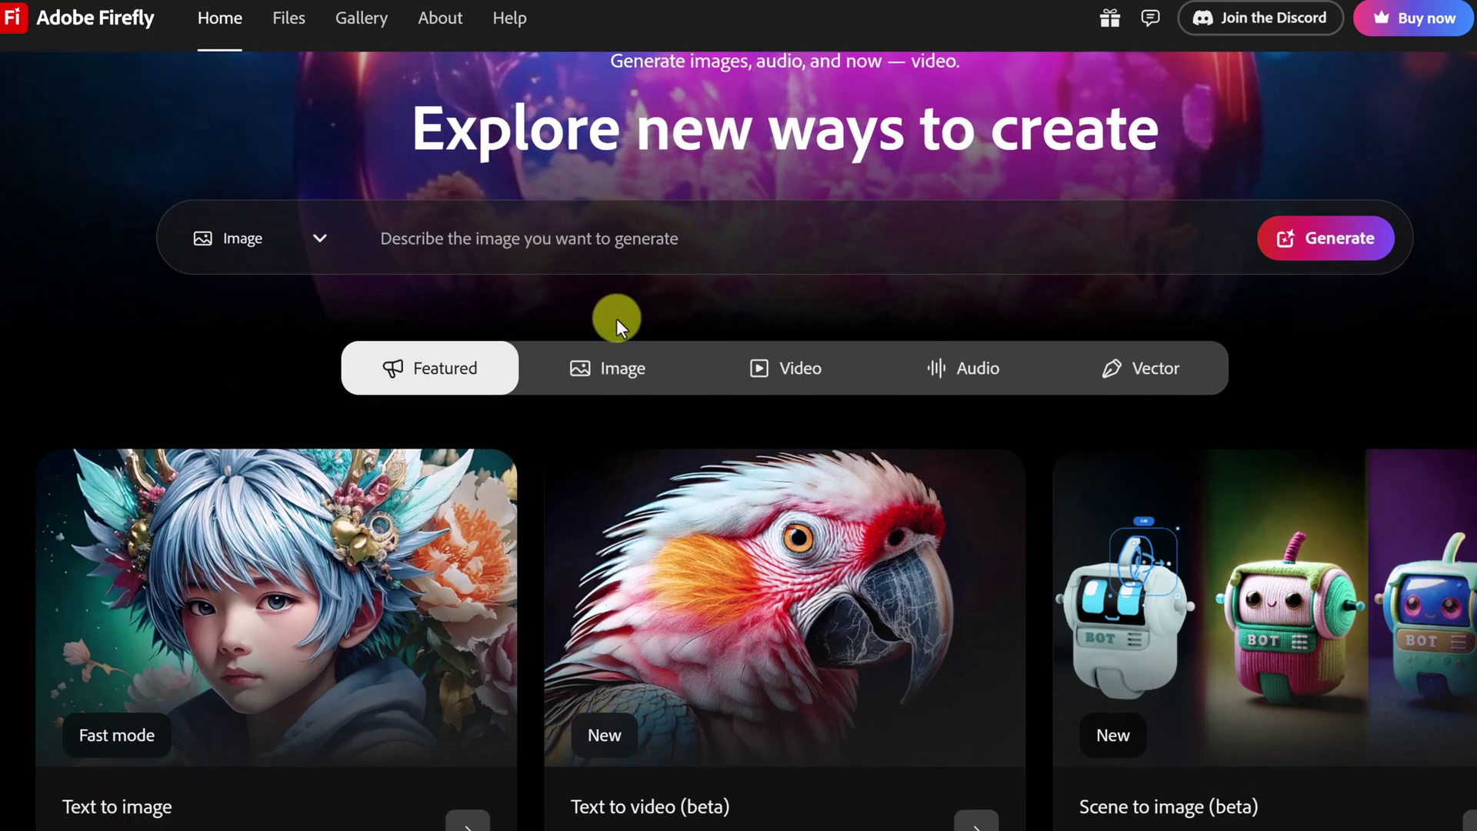
click(797, 378)
scroll(797, 382, down, 3)
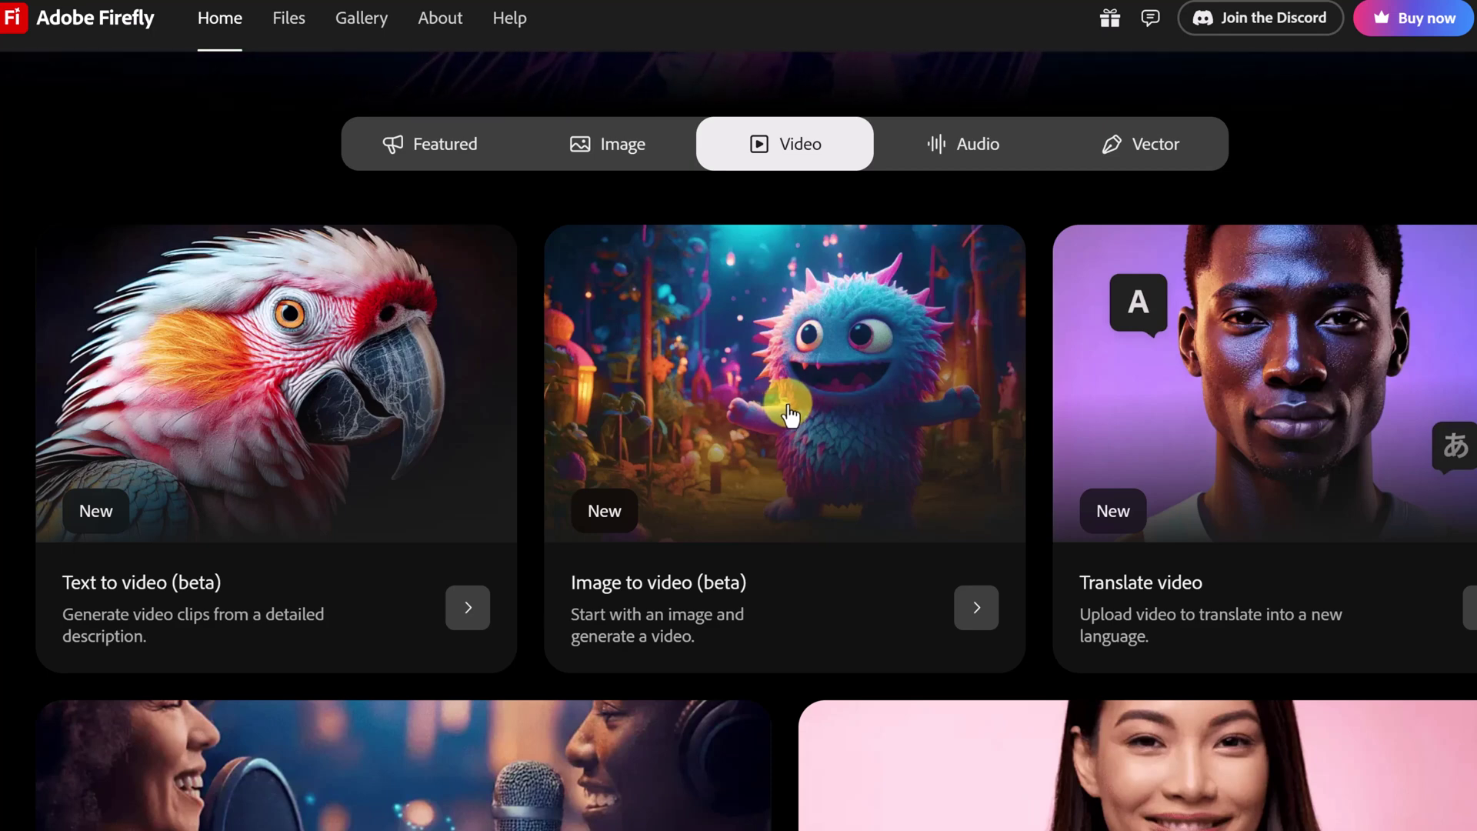
scroll(790, 416, up, 2)
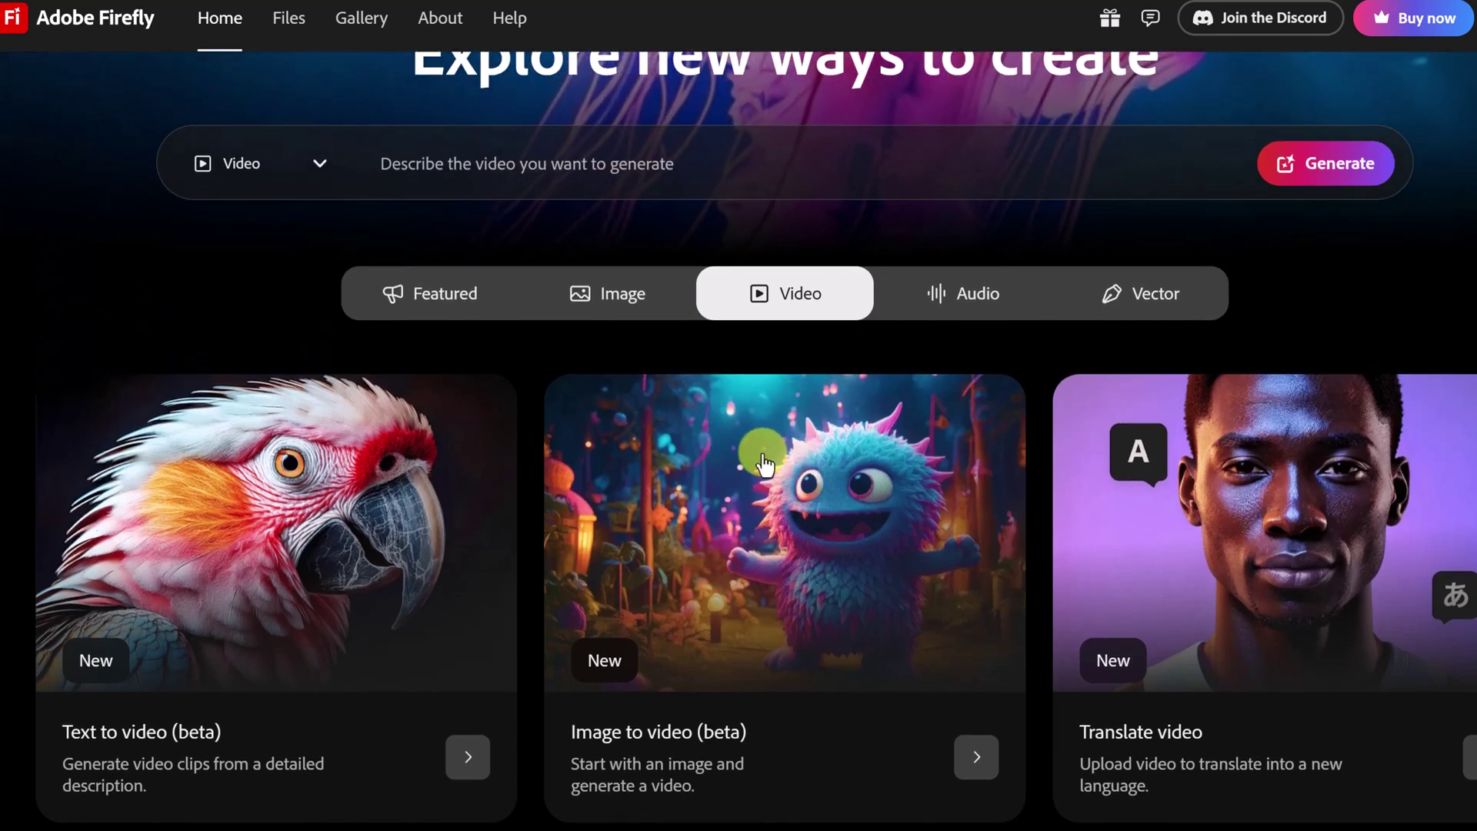
scroll(764, 465, up, 1)
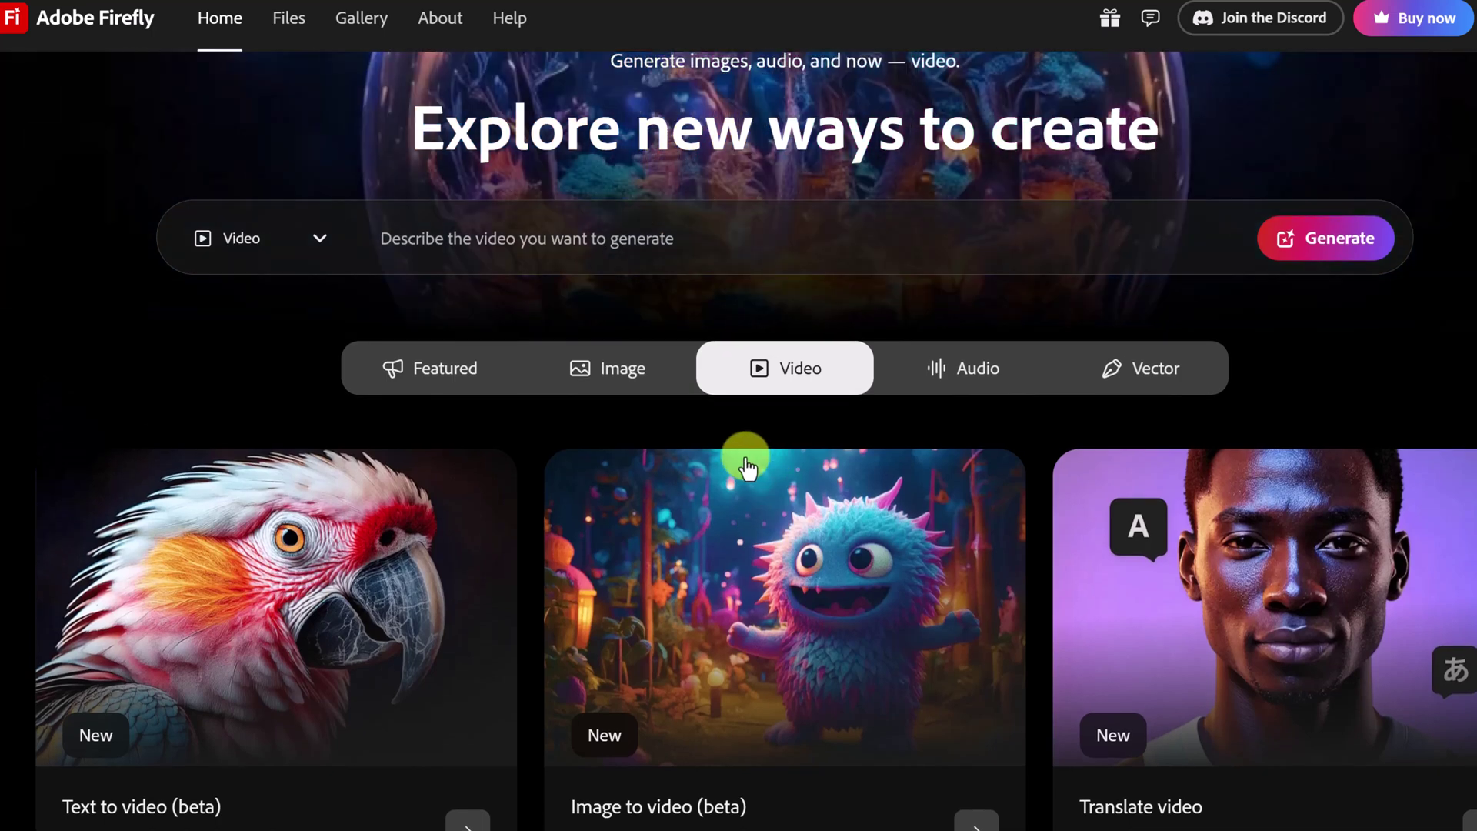
click(616, 369)
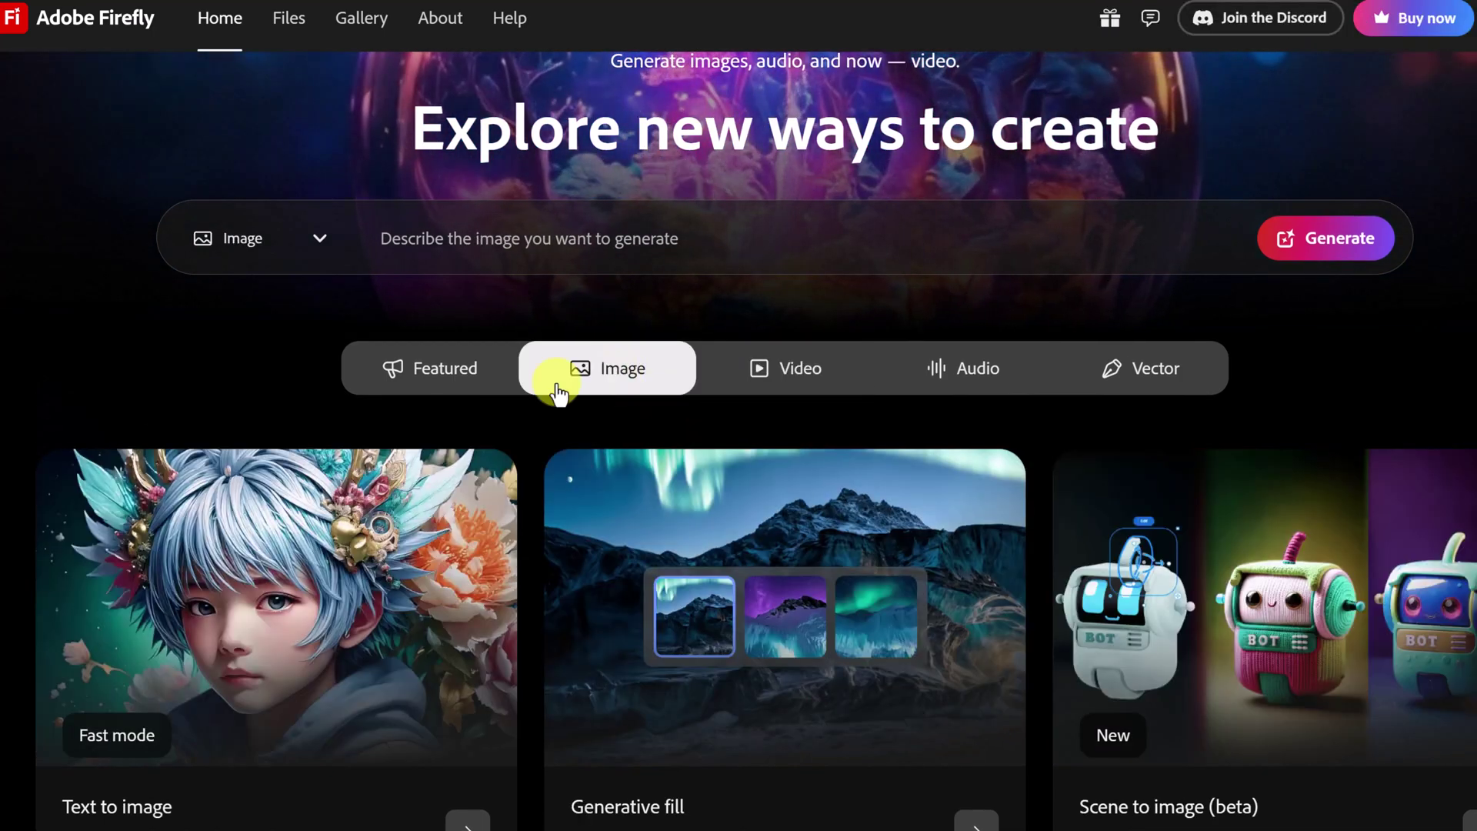
scroll(322, 377, down, 1)
scroll(322, 377, down, 2)
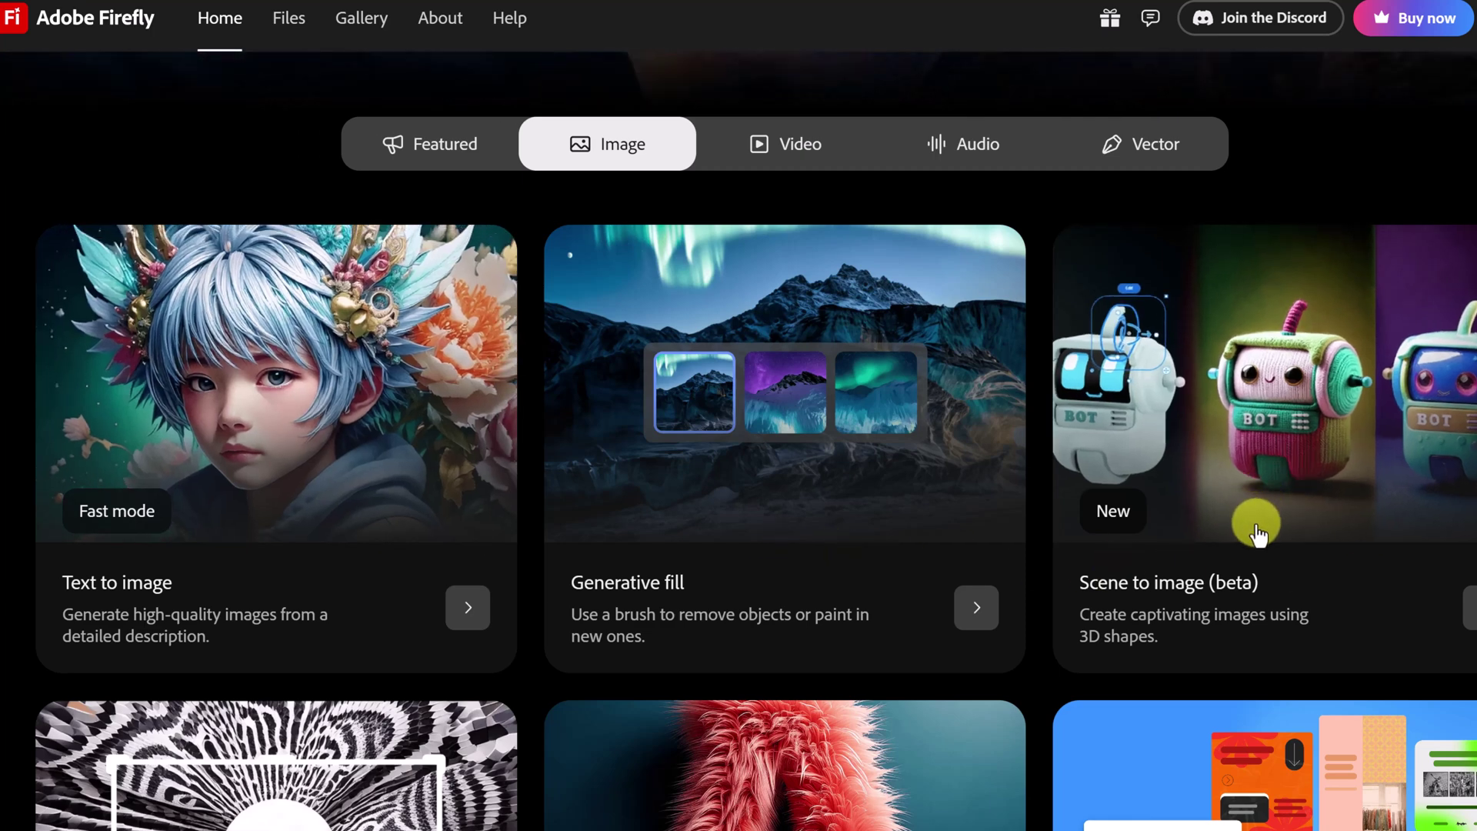
scroll(1252, 521, down, 5)
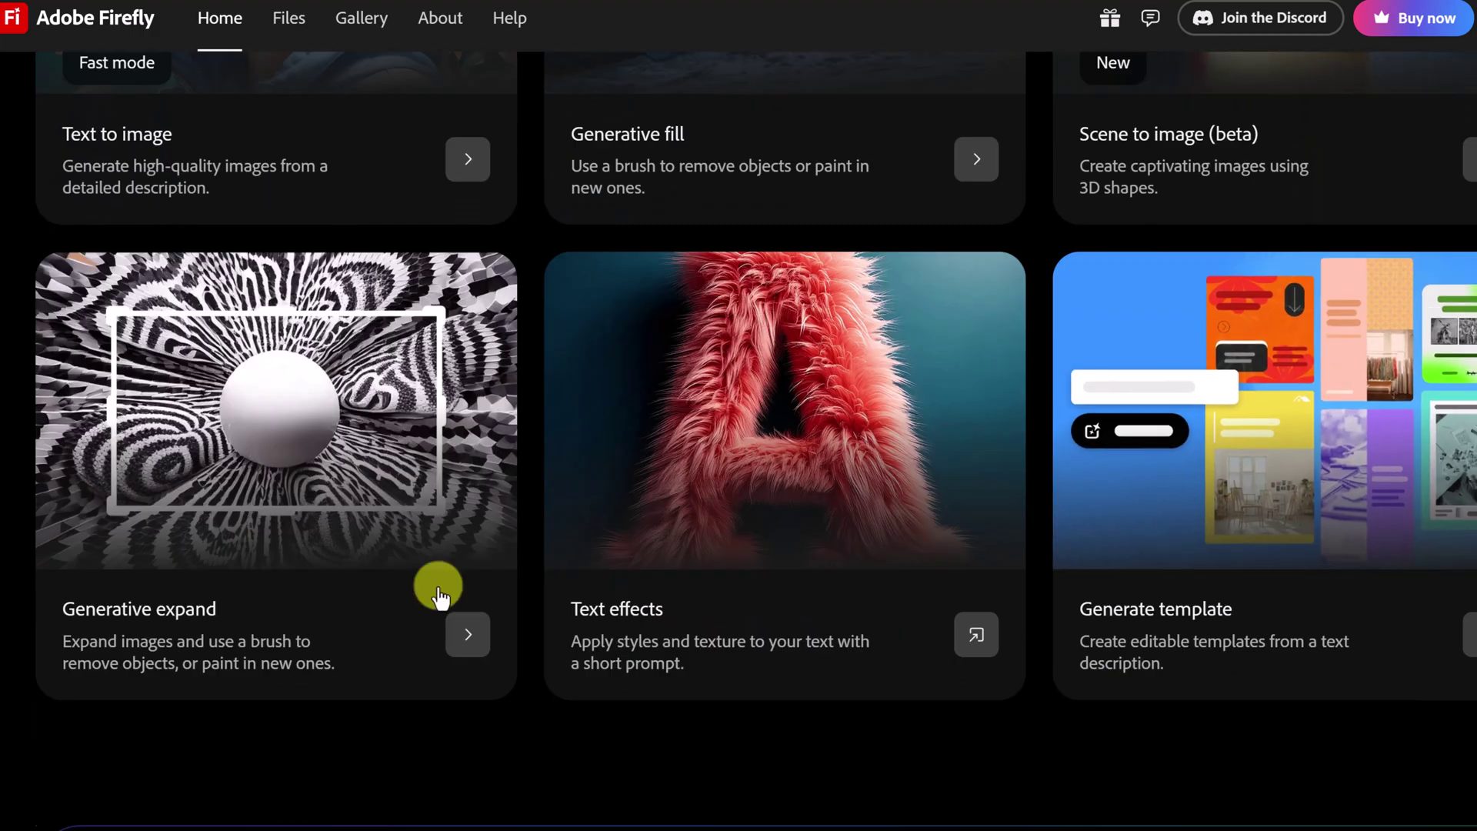
scroll(1131, 658, up, 7)
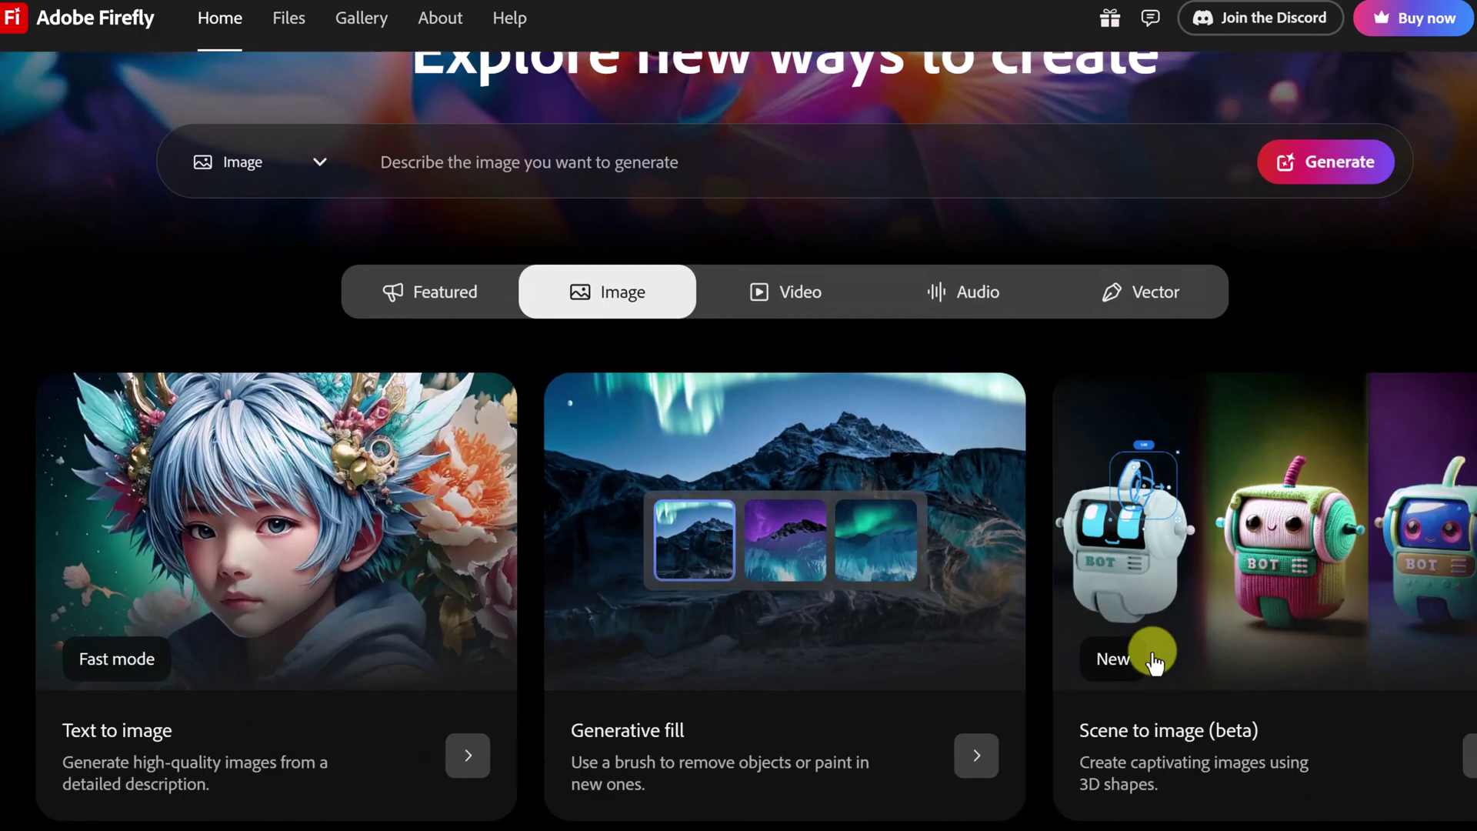
Look through the Audio and Vector tools, then switch back to the Video category
click(966, 290)
scroll(731, 461, down, 1)
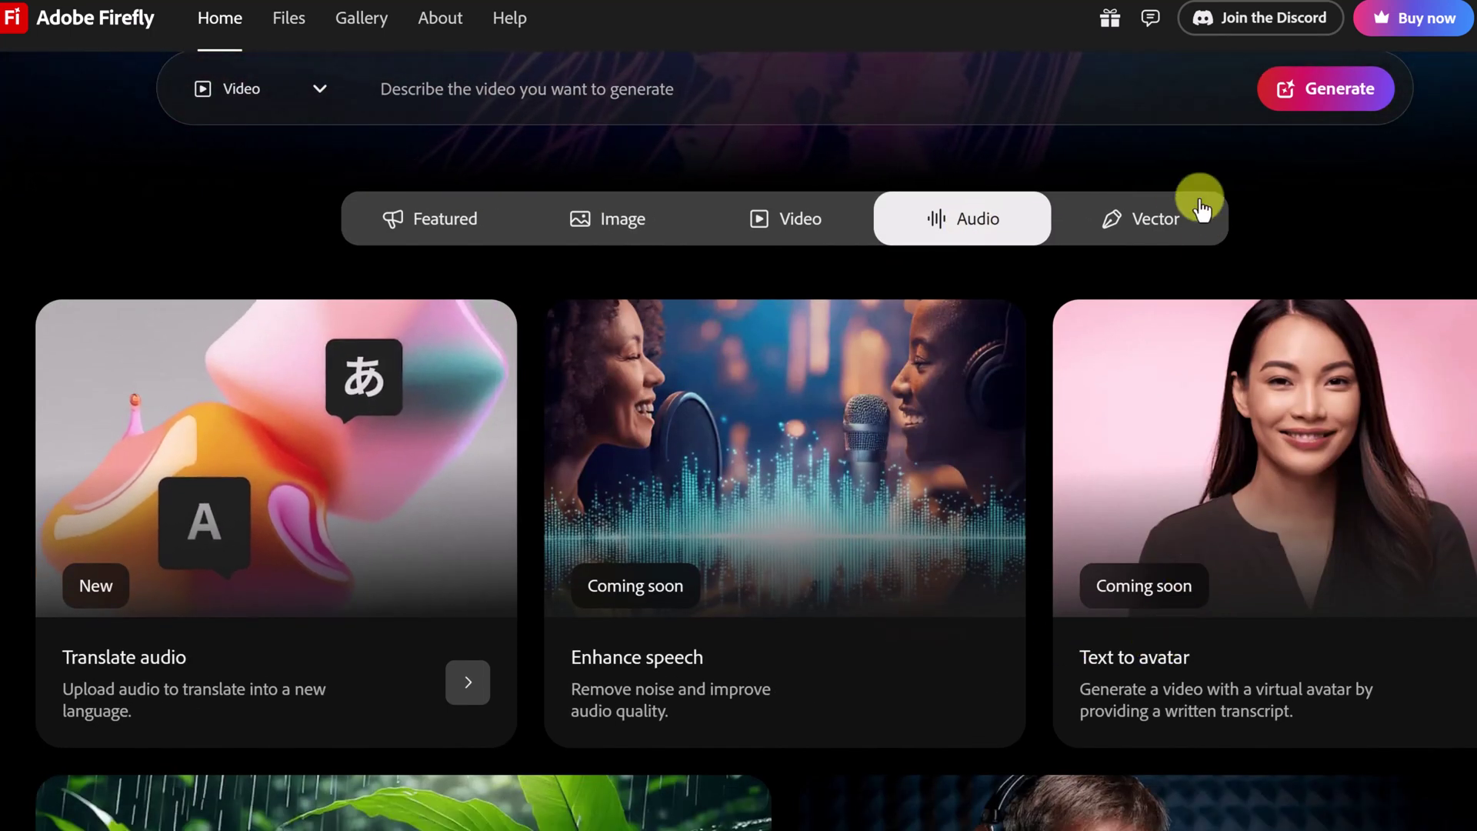
click(1156, 230)
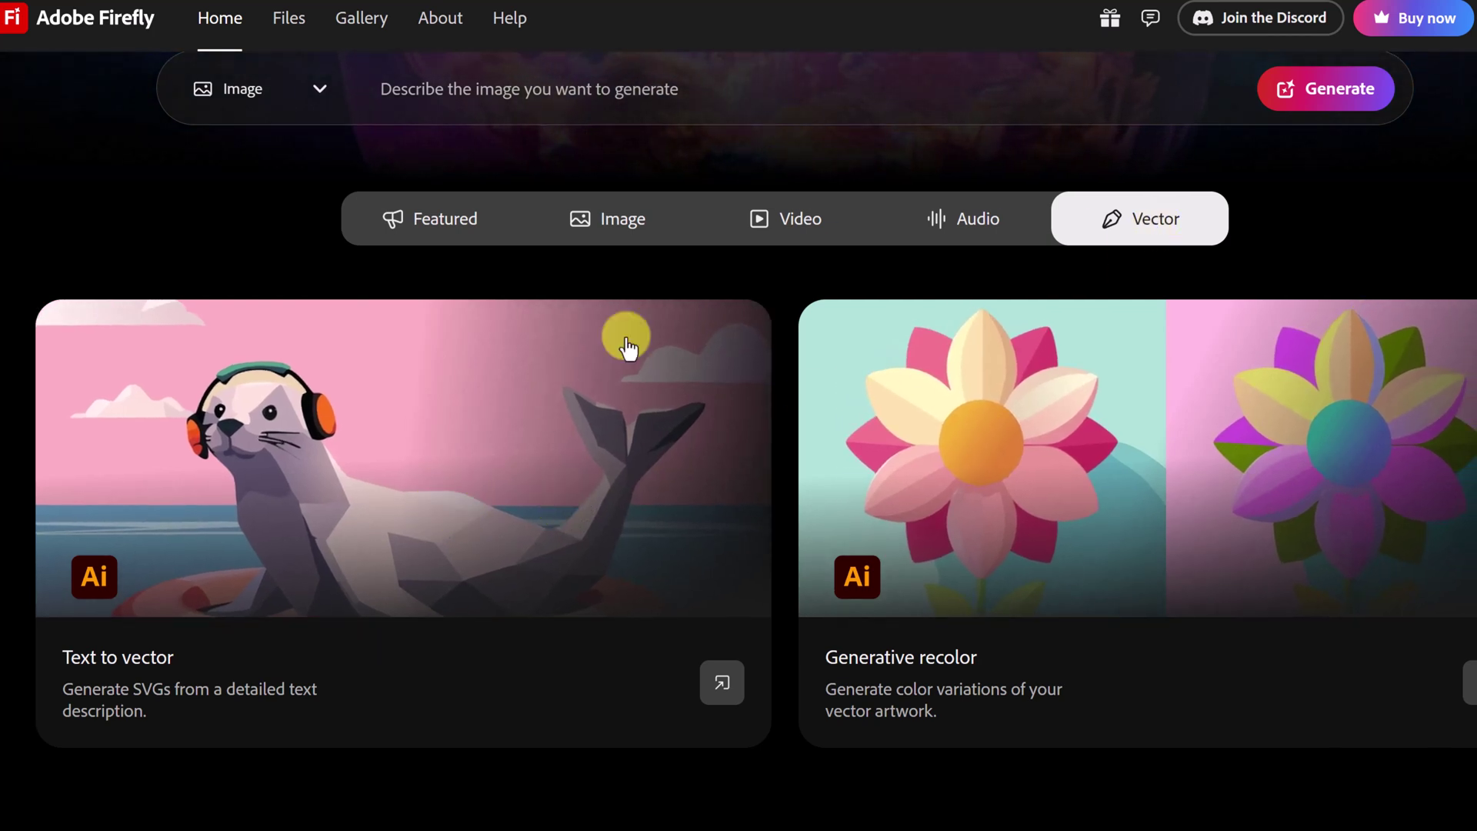
click(804, 219)
scroll(398, 304, up, 1)
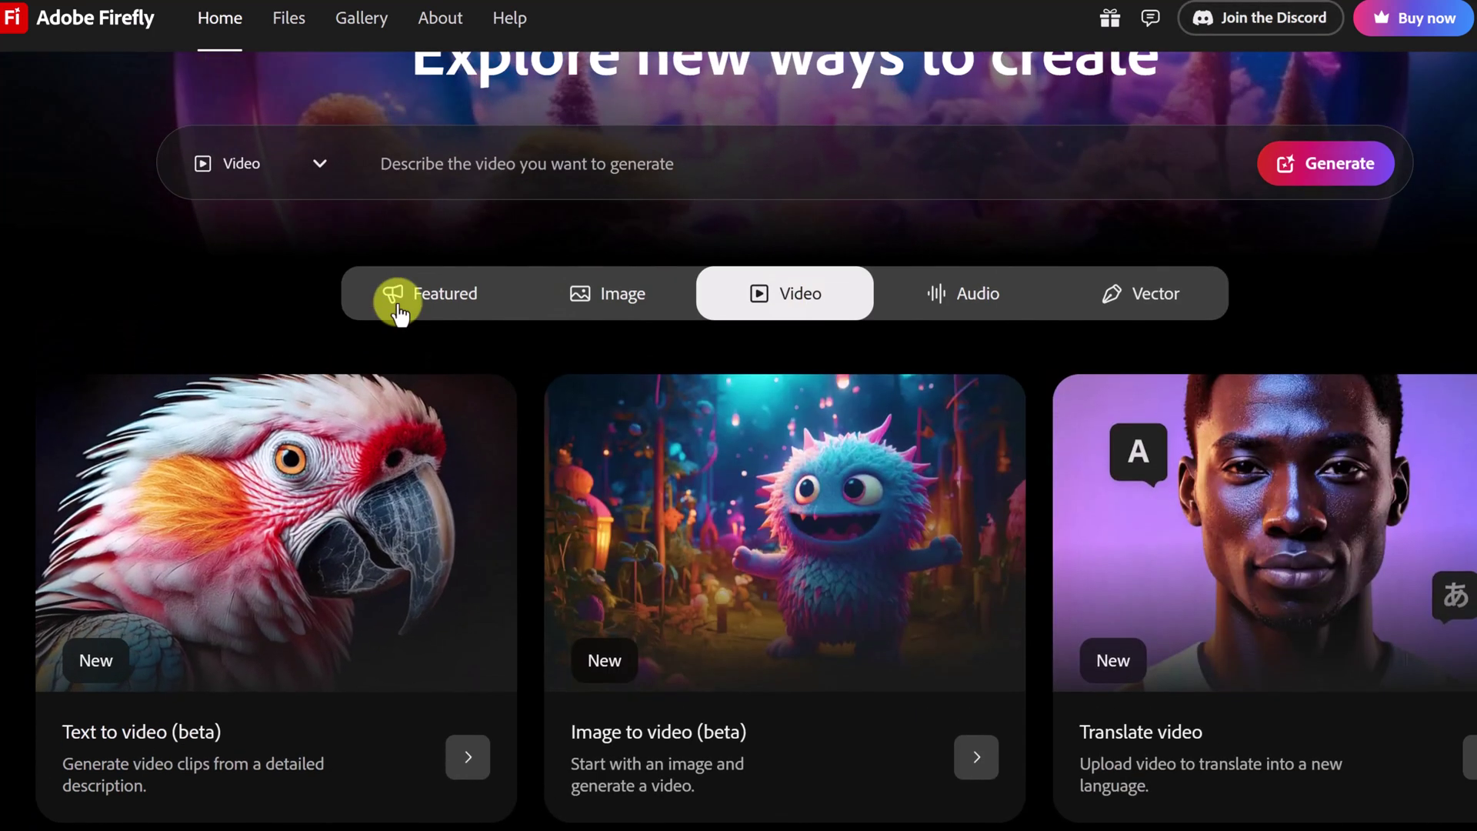
Try the video description box and generation-type list, then scroll to the video cards
click(450, 171)
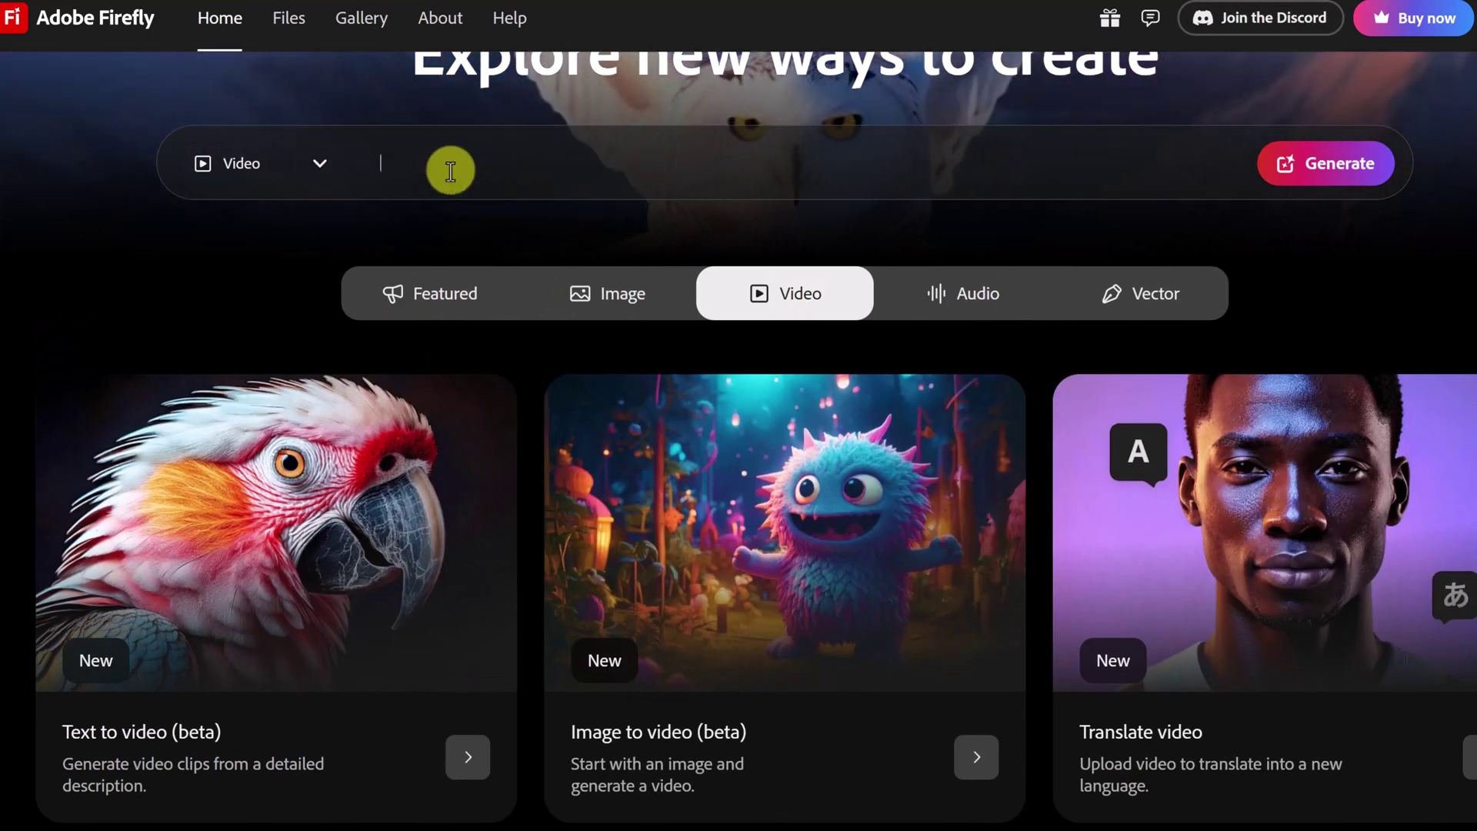
click(318, 174)
click(773, 312)
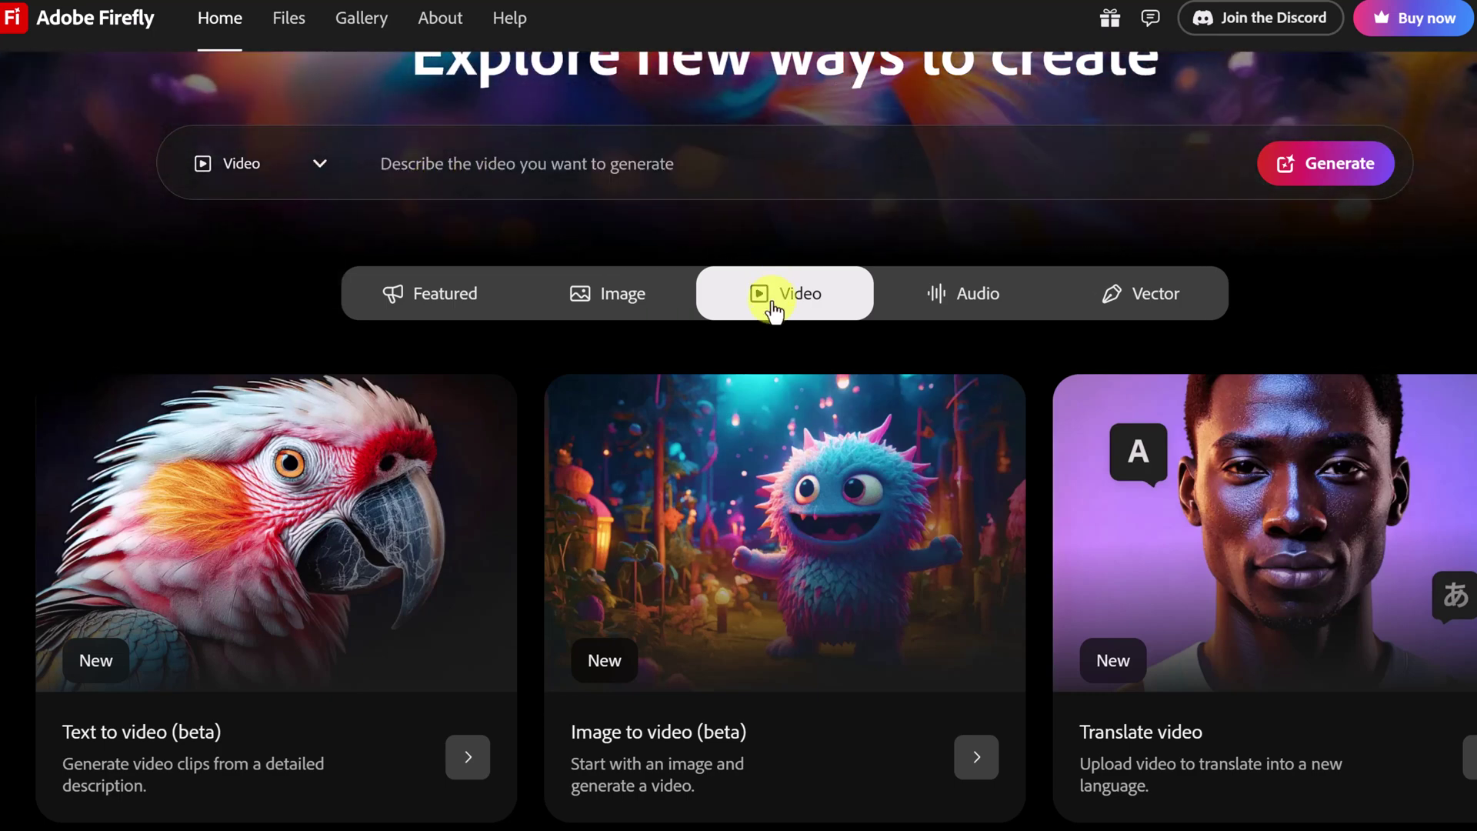
scroll(699, 462, down, 2)
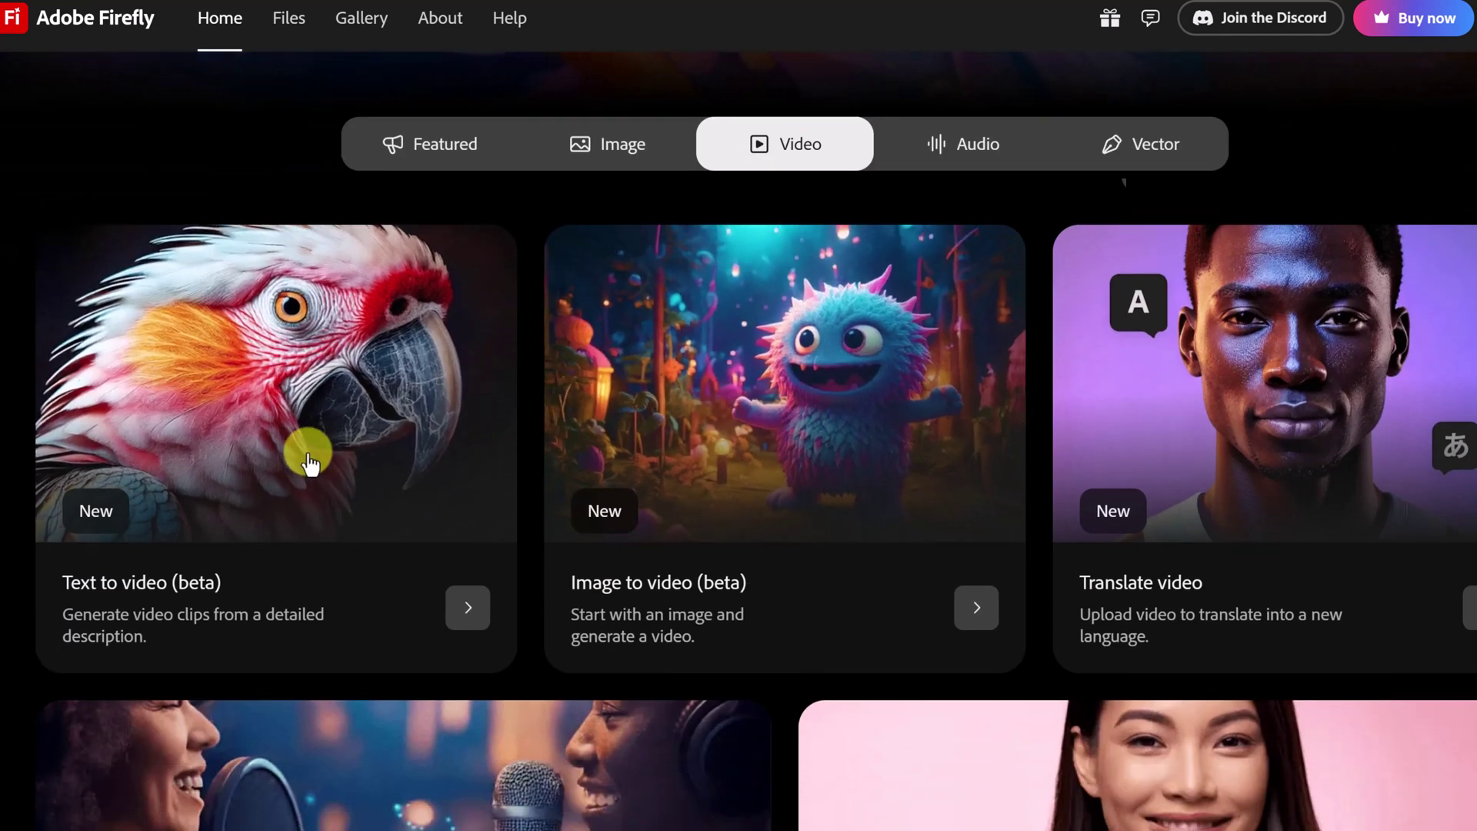
Open Text to video (beta) with the prompt 'eagle soaring over snow-capped mountains'
click(310, 460)
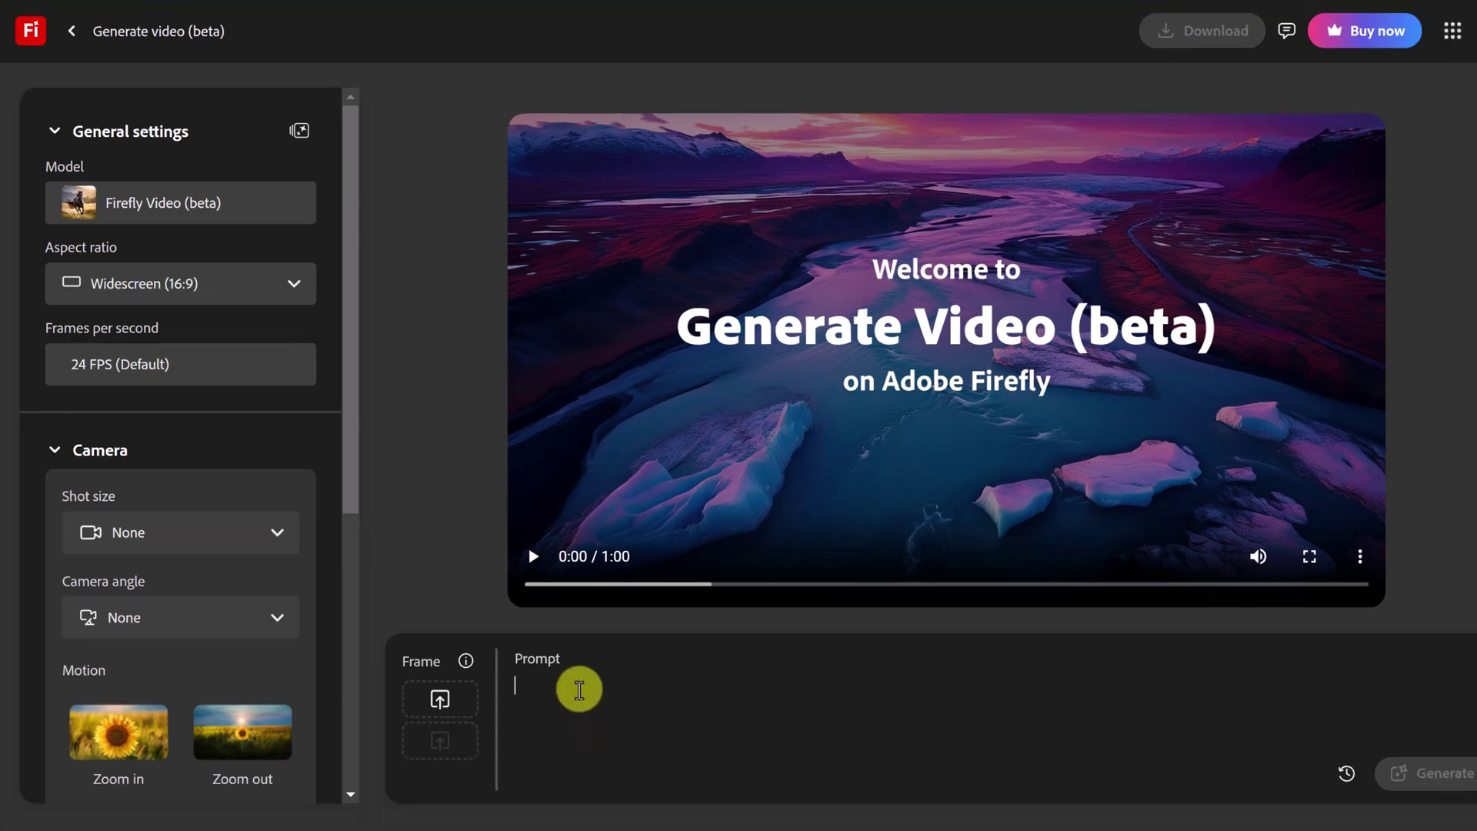
text(eagle soaring over snow-capped mountains)
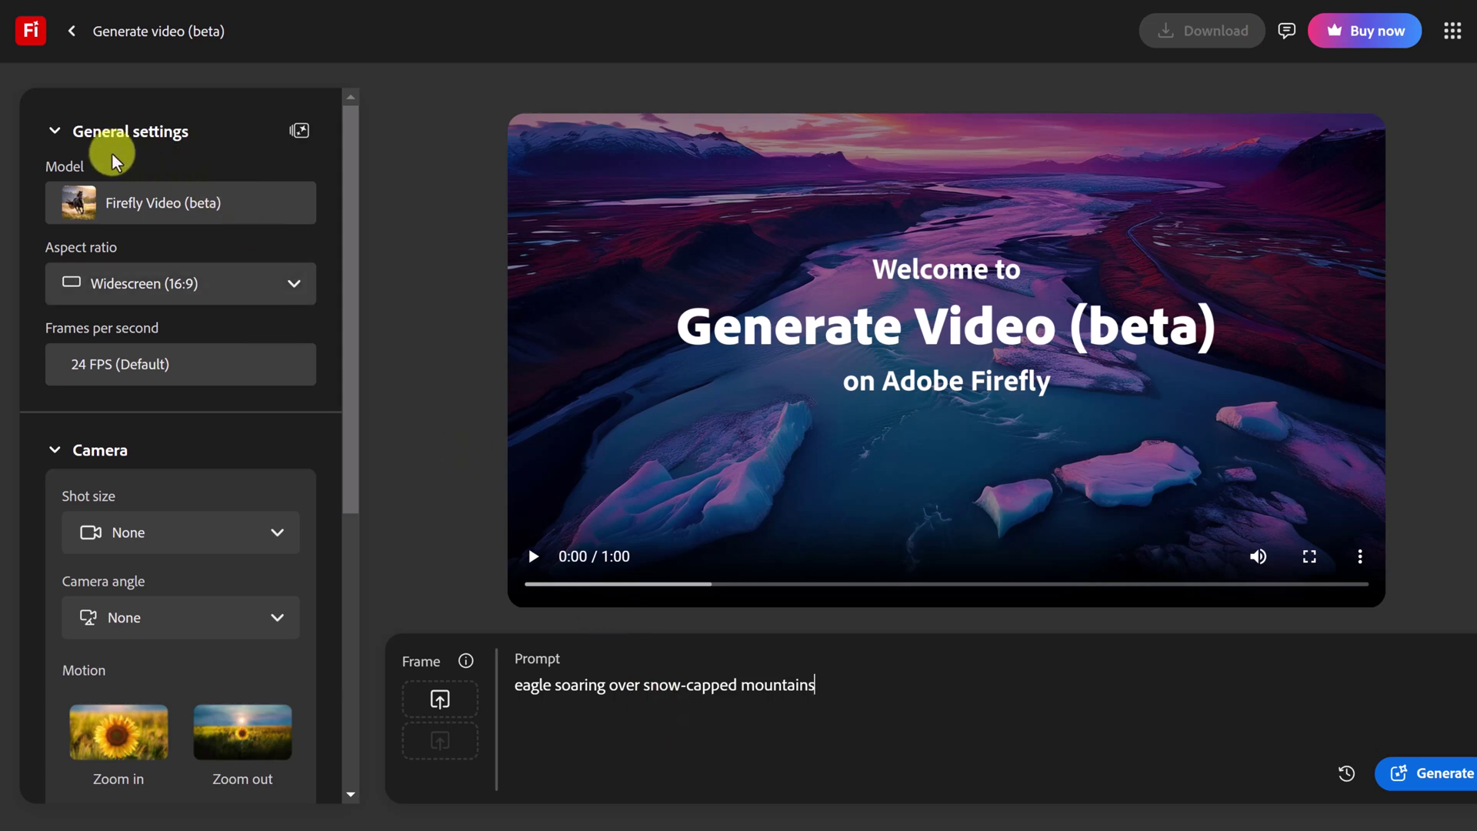
Keep the aspect ratio at Widescreen 16:9
scroll(155, 215, down, 1)
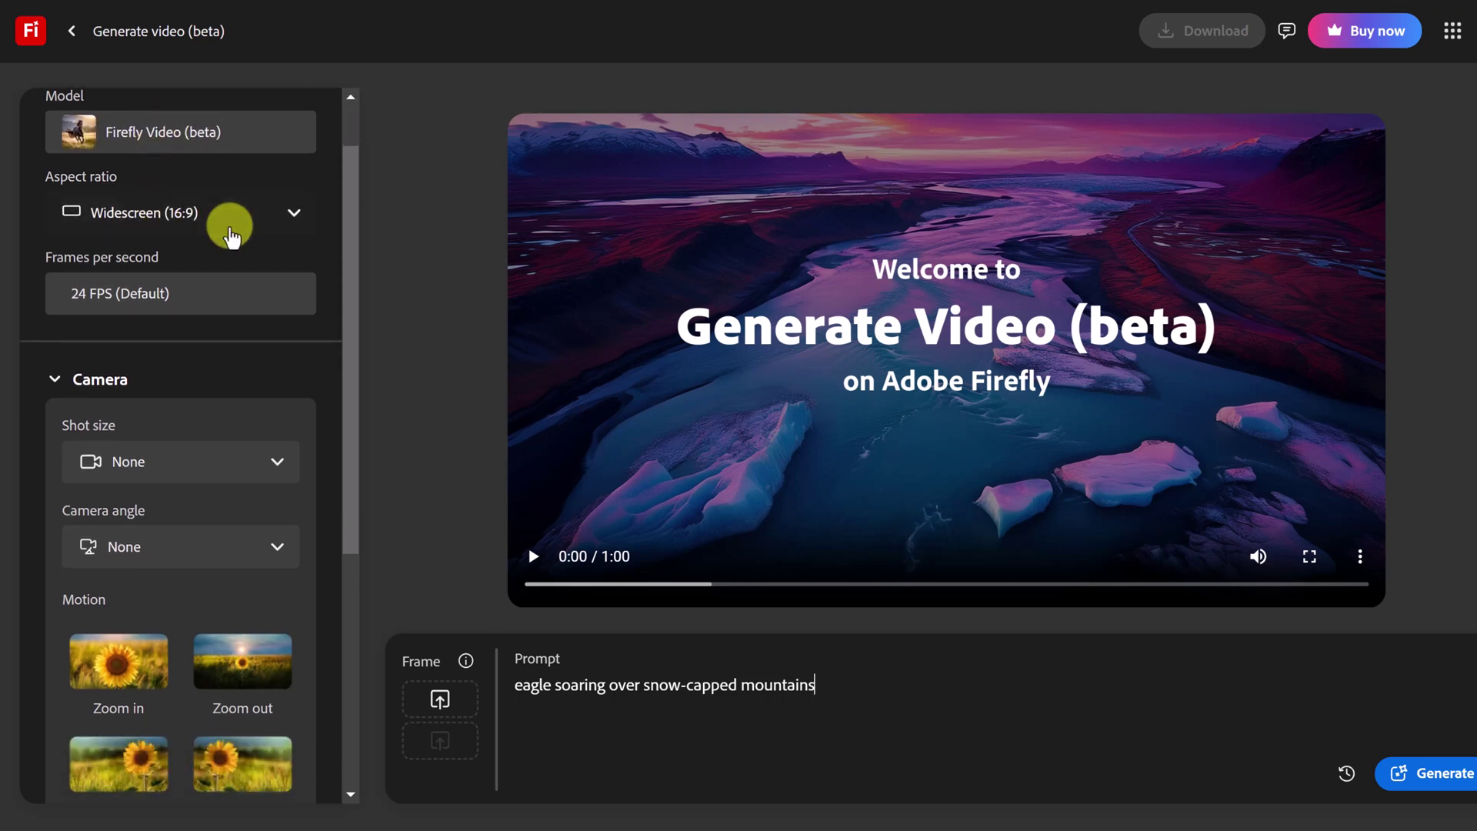
click(293, 215)
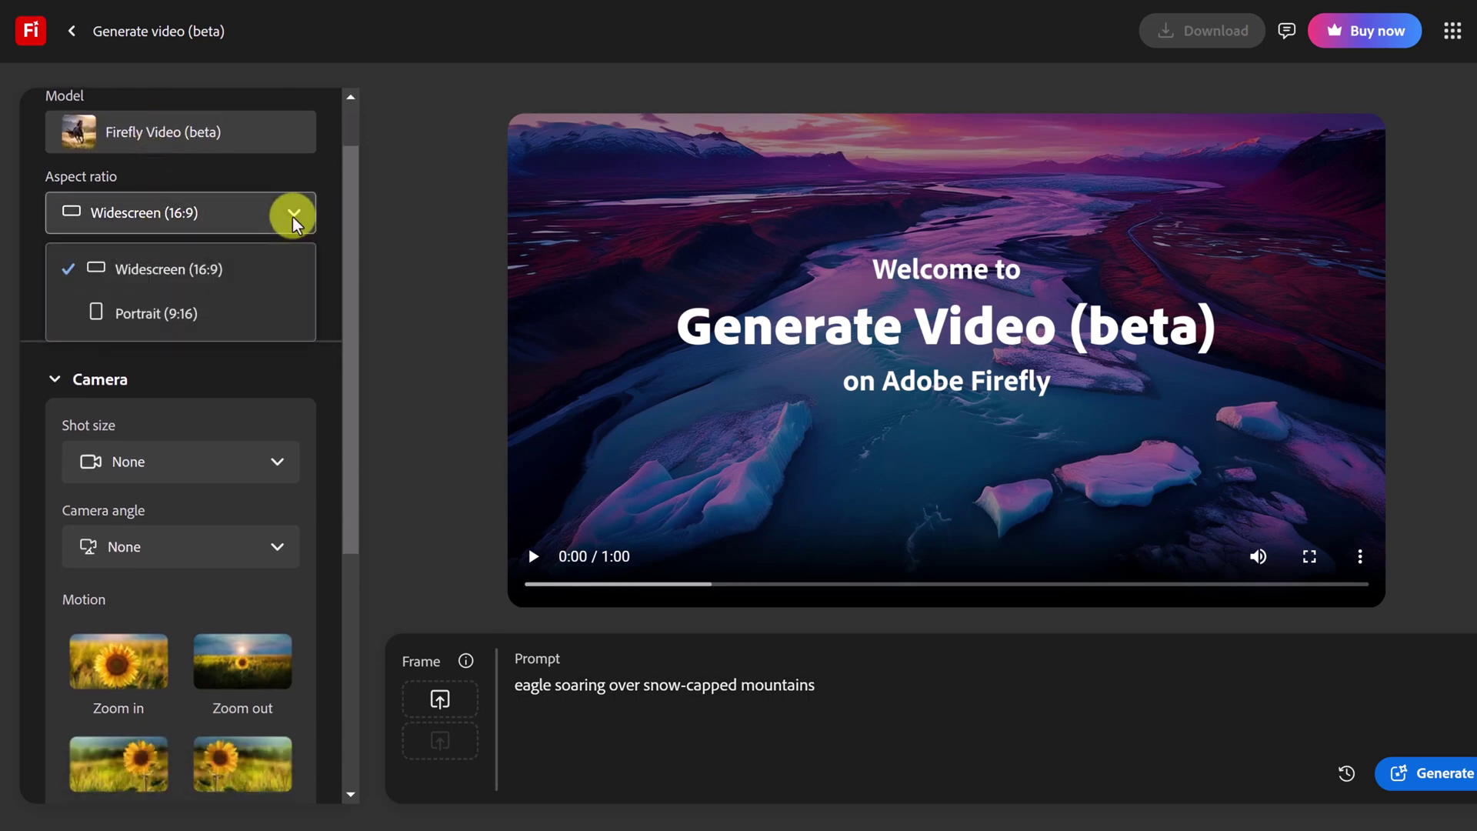
click(317, 377)
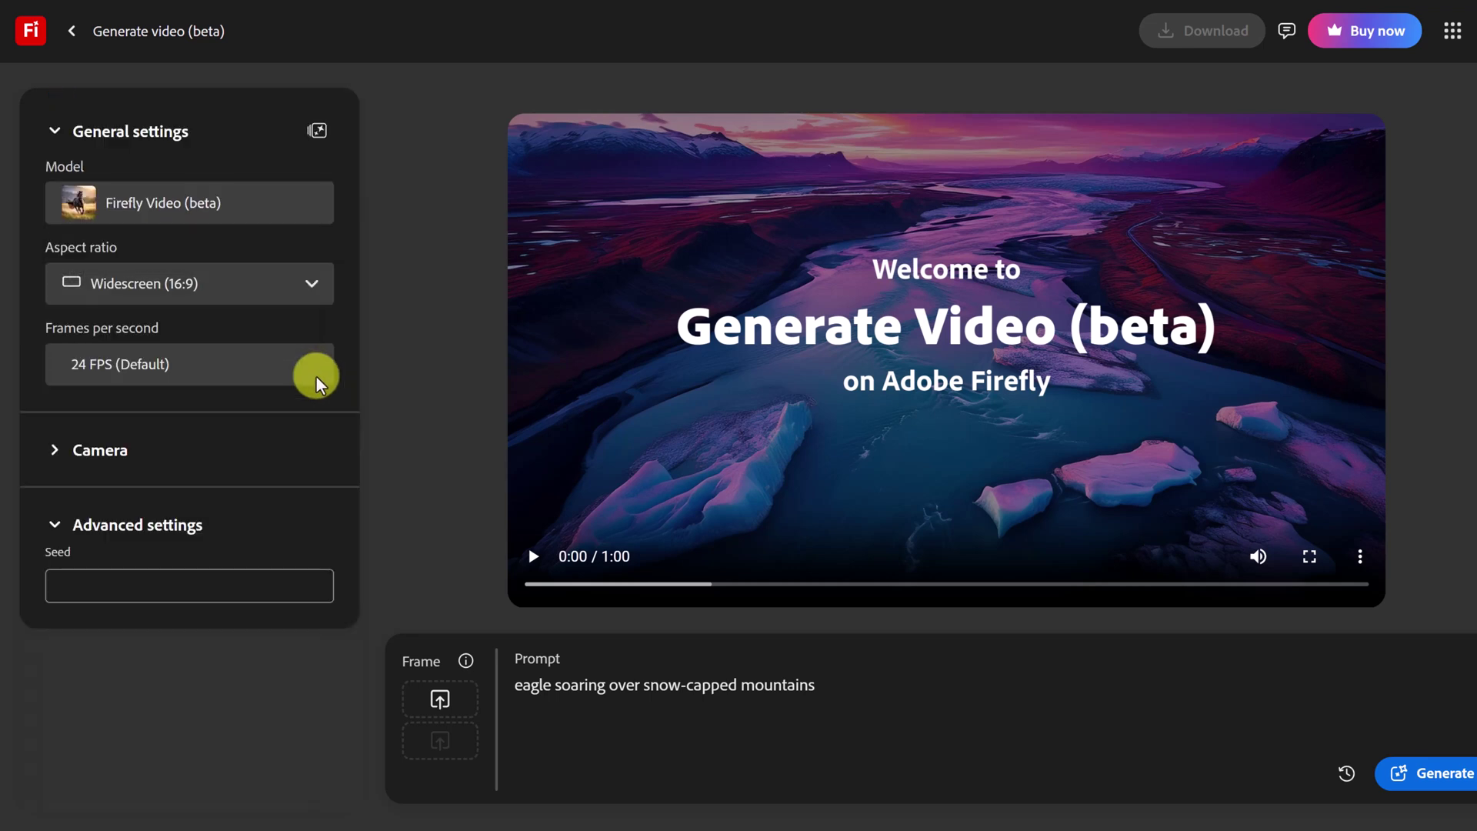
Set the camera shot size to Medium shot and the camera angle to Eye level shot
click(81, 453)
scroll(230, 443, down, 3)
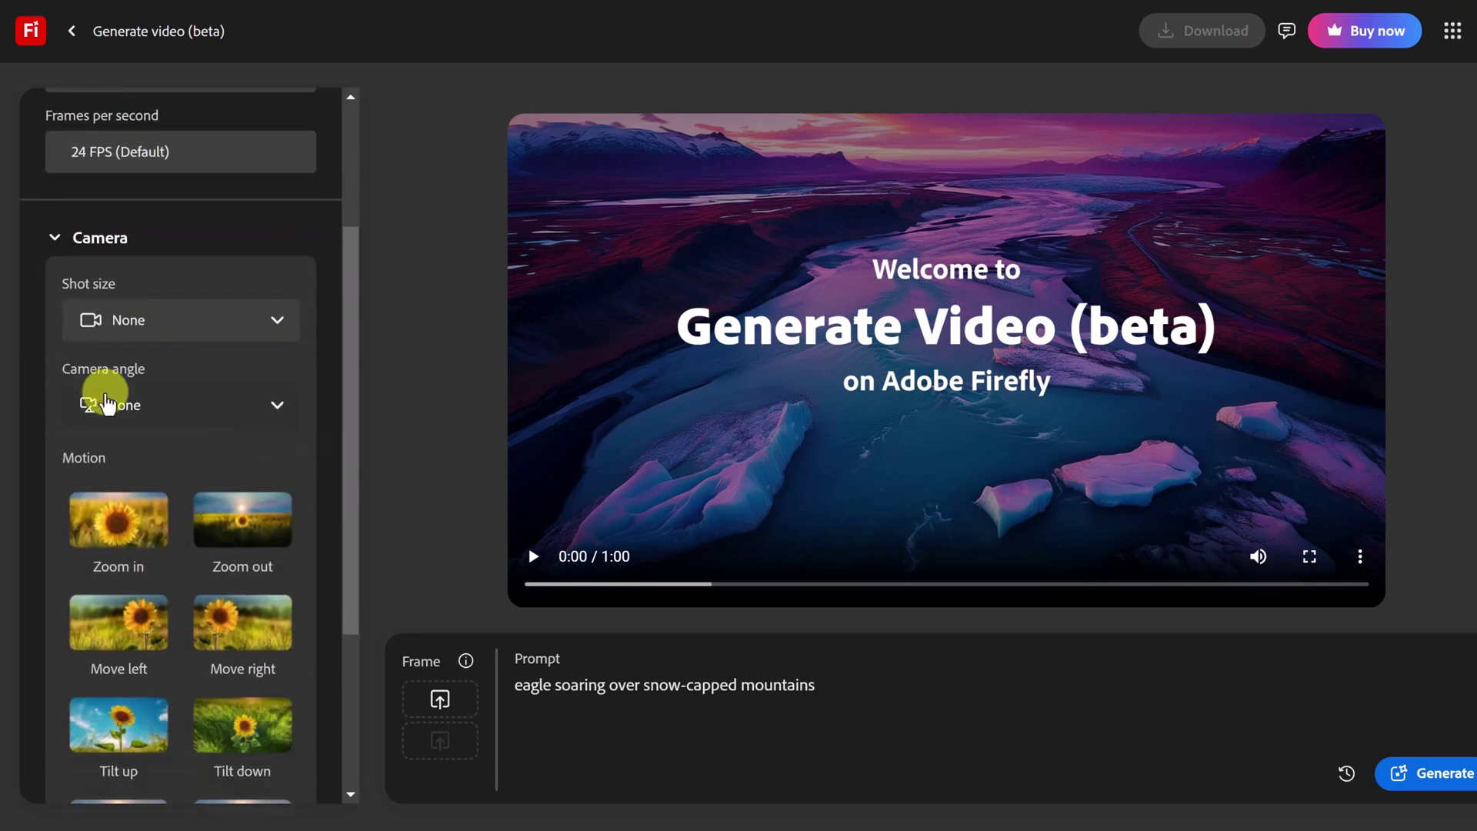
click(271, 323)
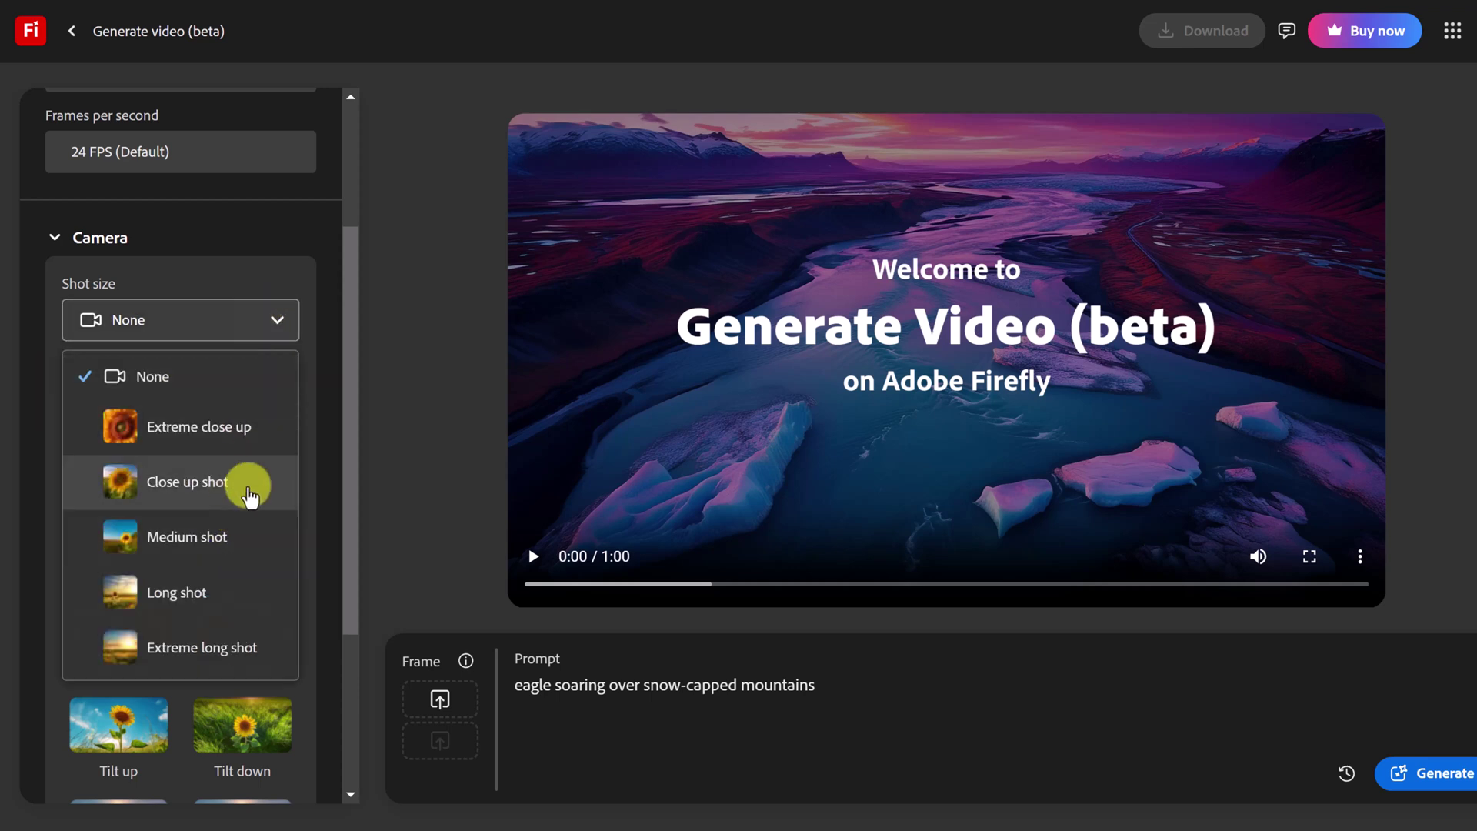
click(222, 548)
scroll(313, 441, down, 1)
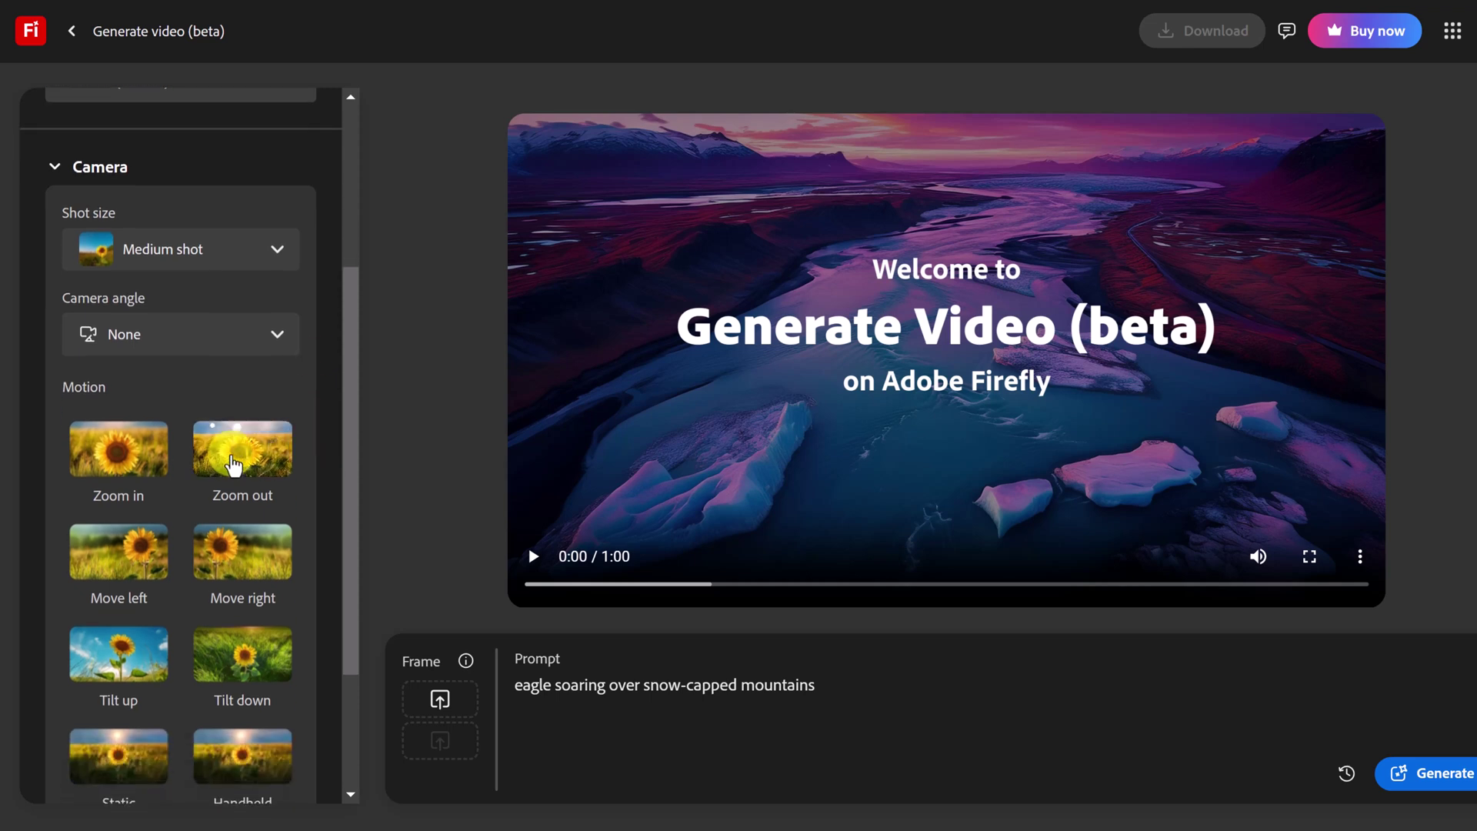
click(275, 339)
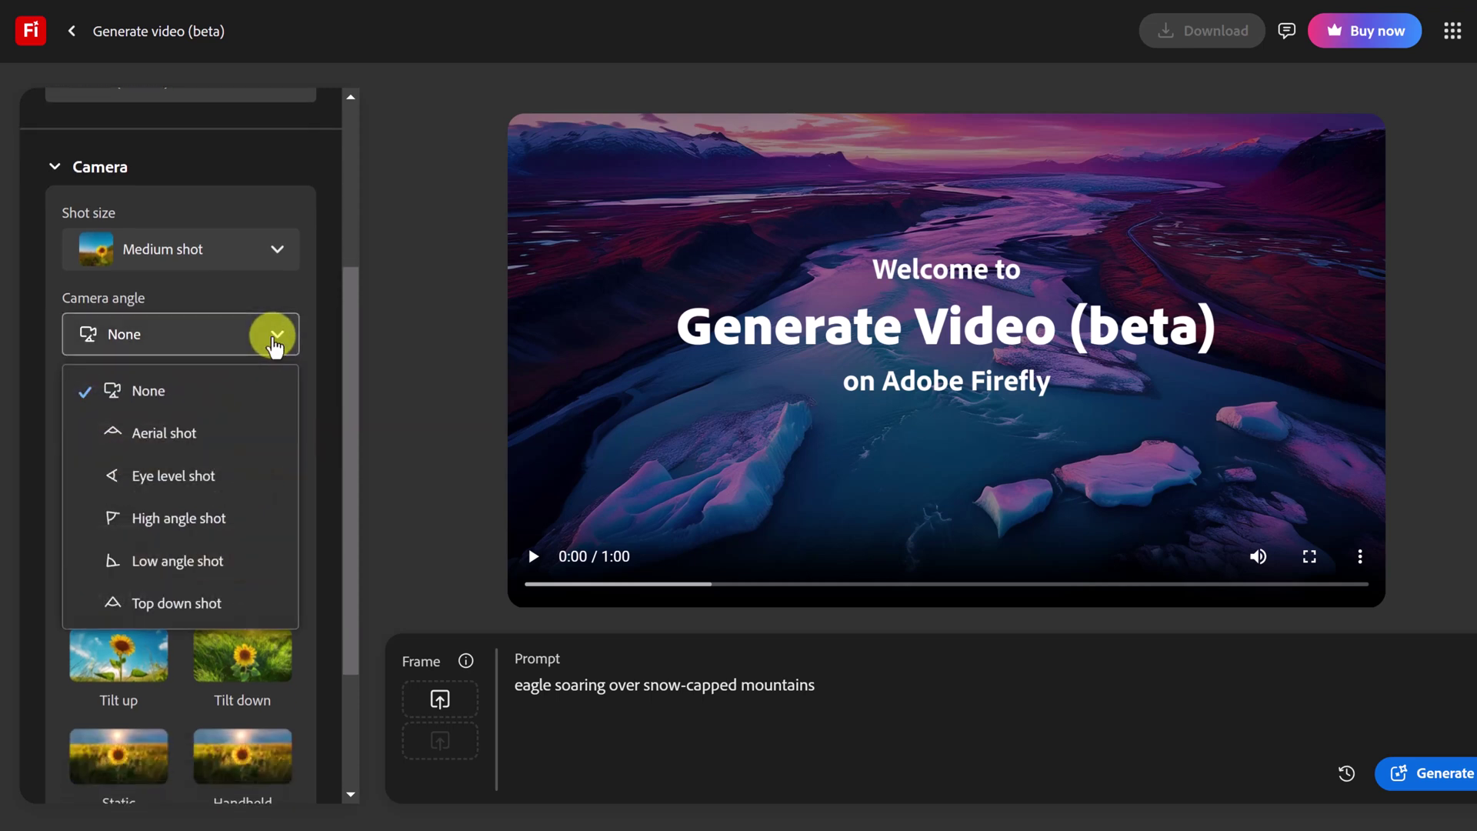
click(198, 477)
scroll(316, 468, down, 2)
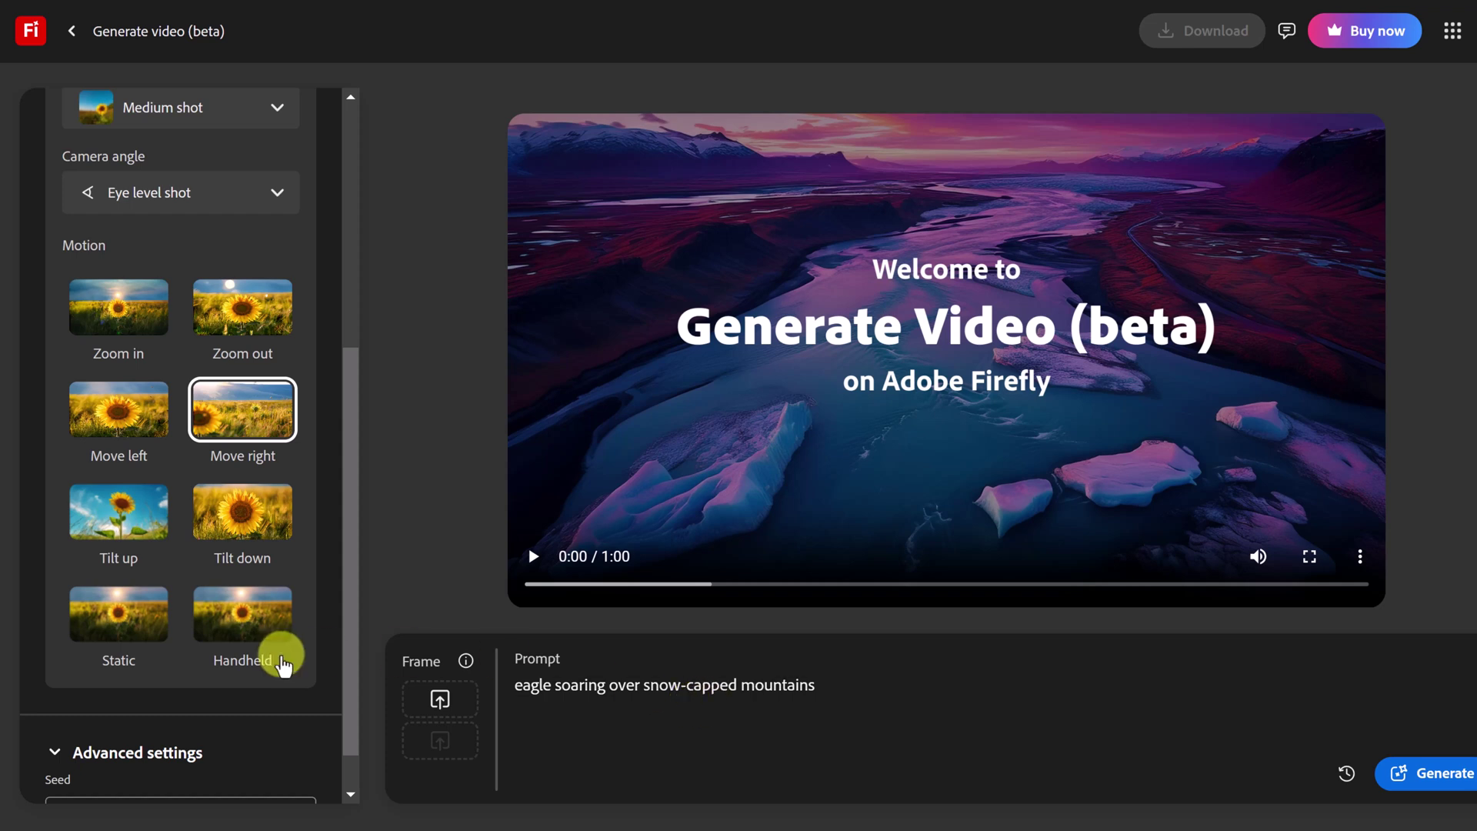
scroll(281, 663, down, 1)
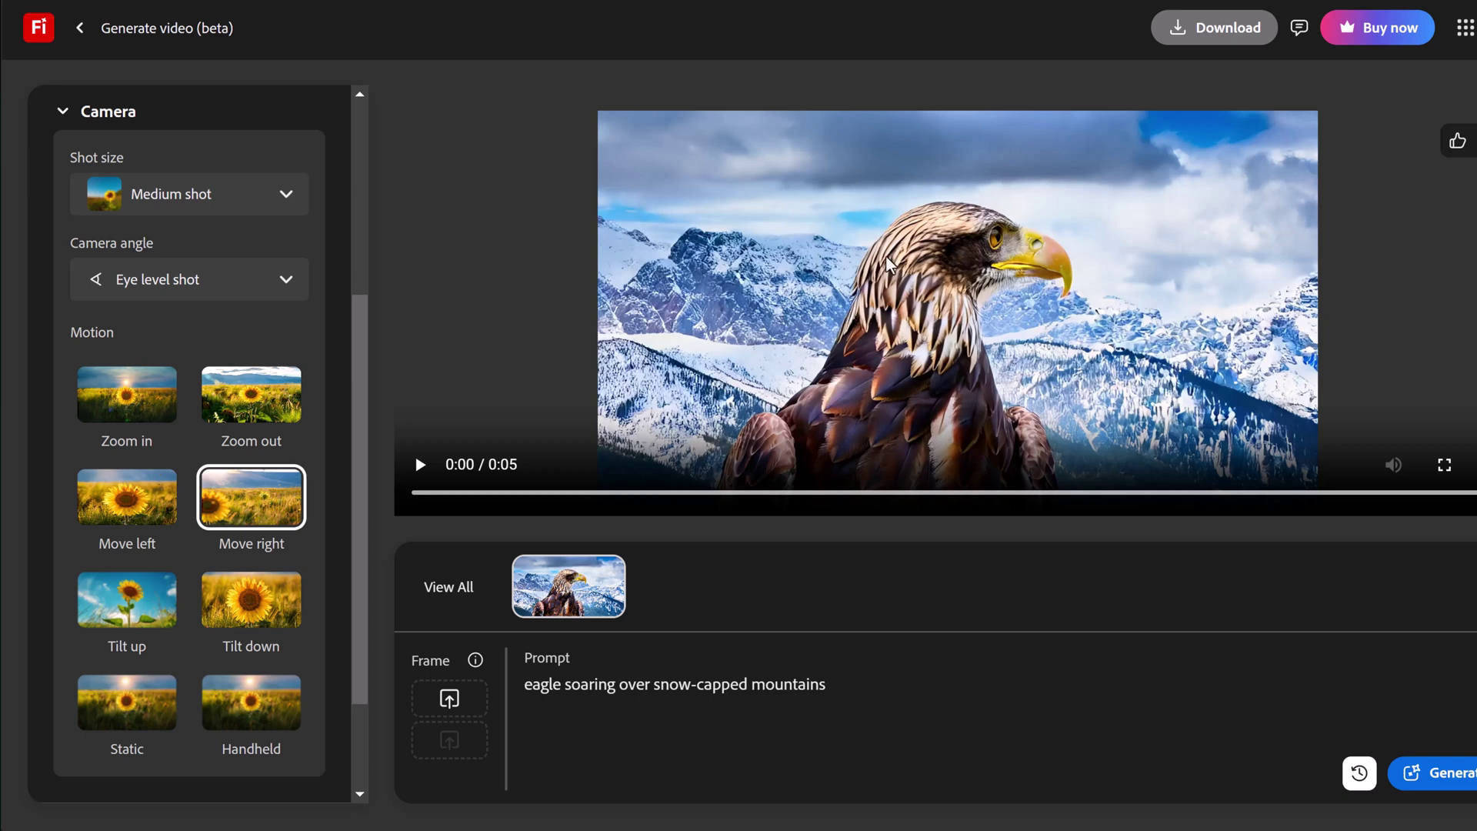
Play the 5-second eagle-and-mountains clip in the video player
click(419, 467)
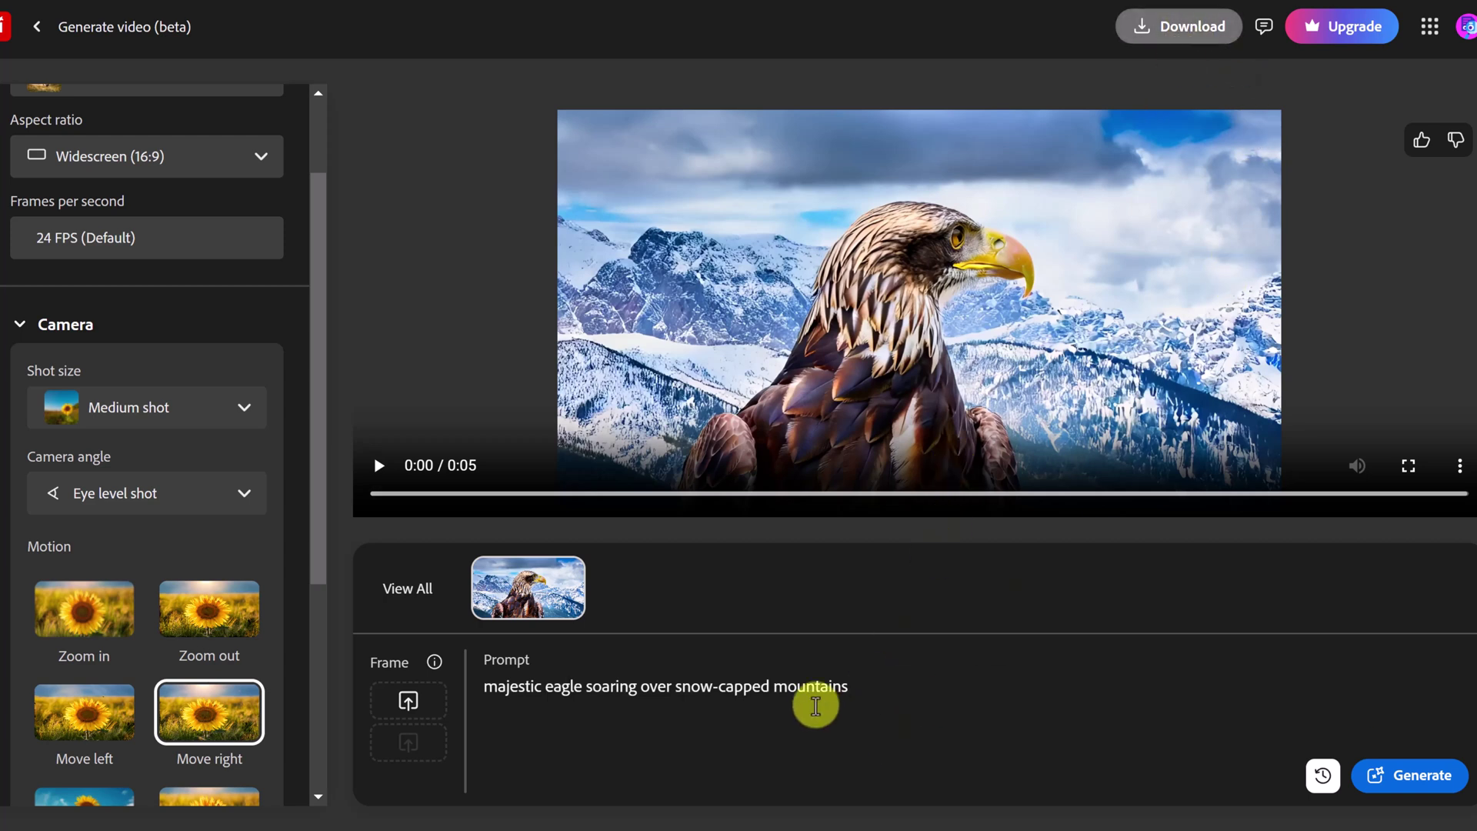
Replace the prompt with the detailed cinematic close-up of the eagle at dawn
drag(874, 682, 499, 681)
key(BackSpace)
key(BackSpace)
text(sunlight illuminating the scene.)
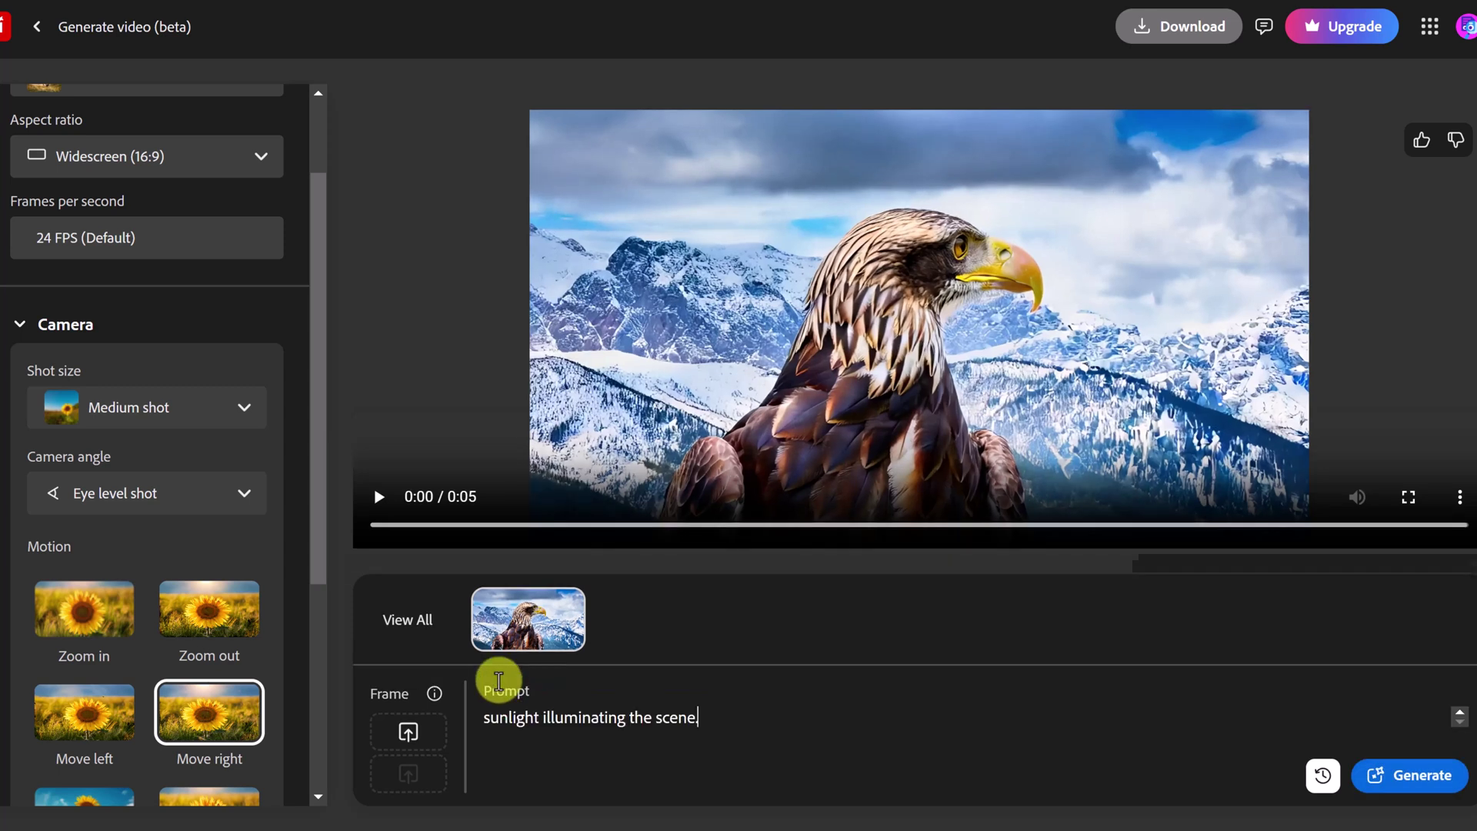
scroll(731, 723, up, 3)
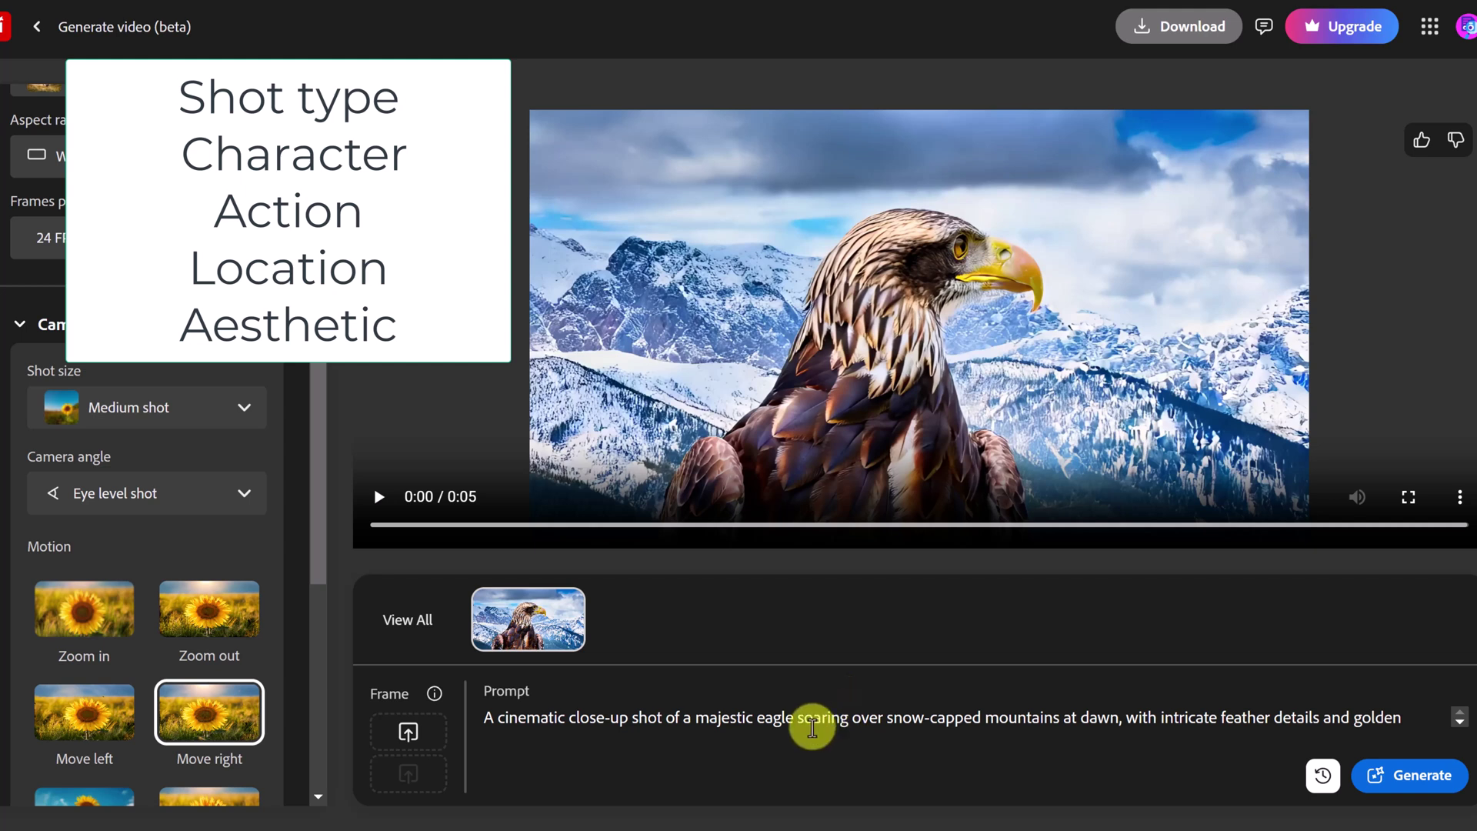
scroll(809, 720, down, 1)
scroll(809, 709, up, 1)
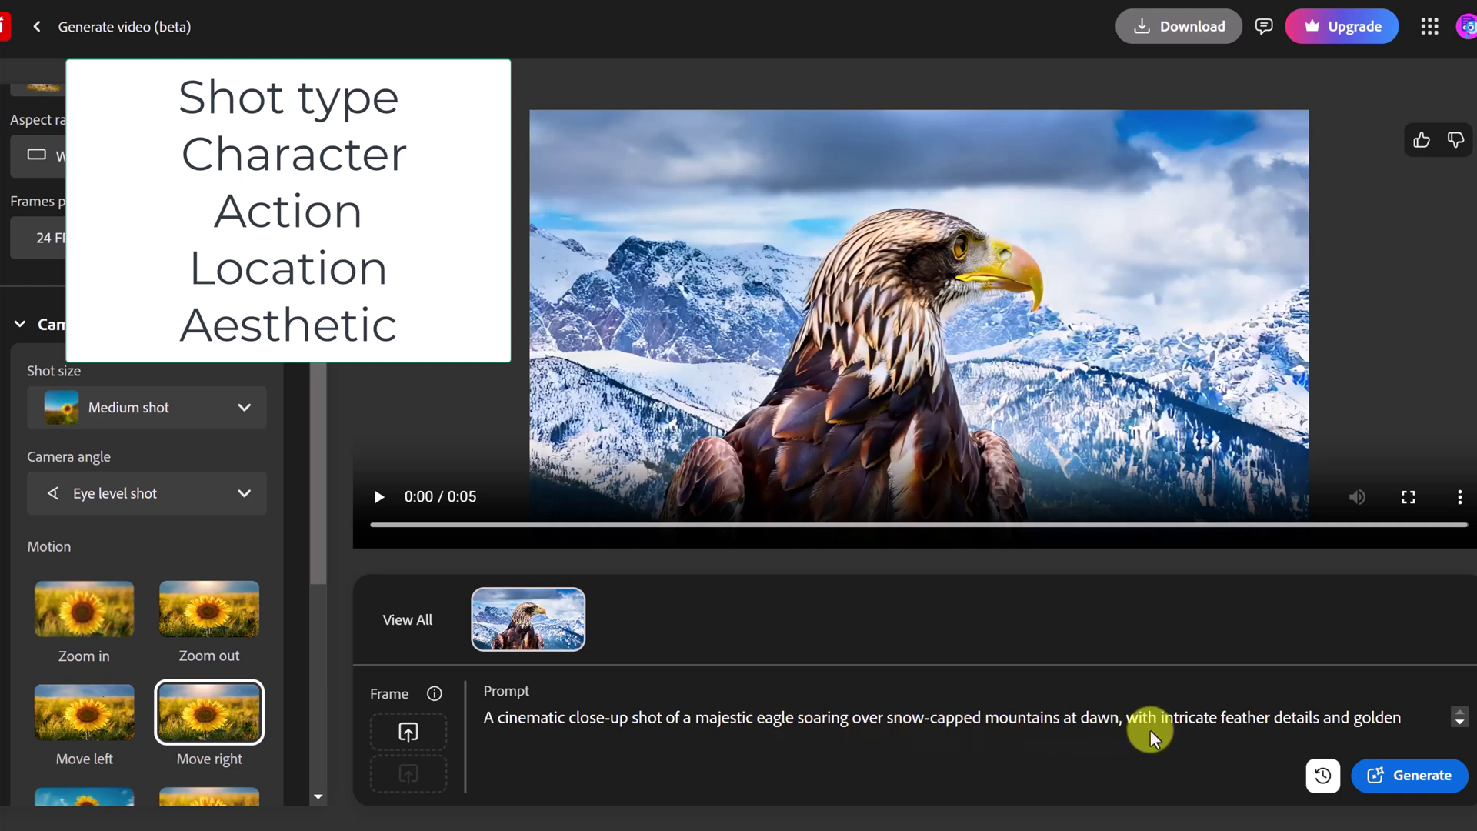
scroll(1163, 725, down, 1)
scroll(1161, 725, up, 1)
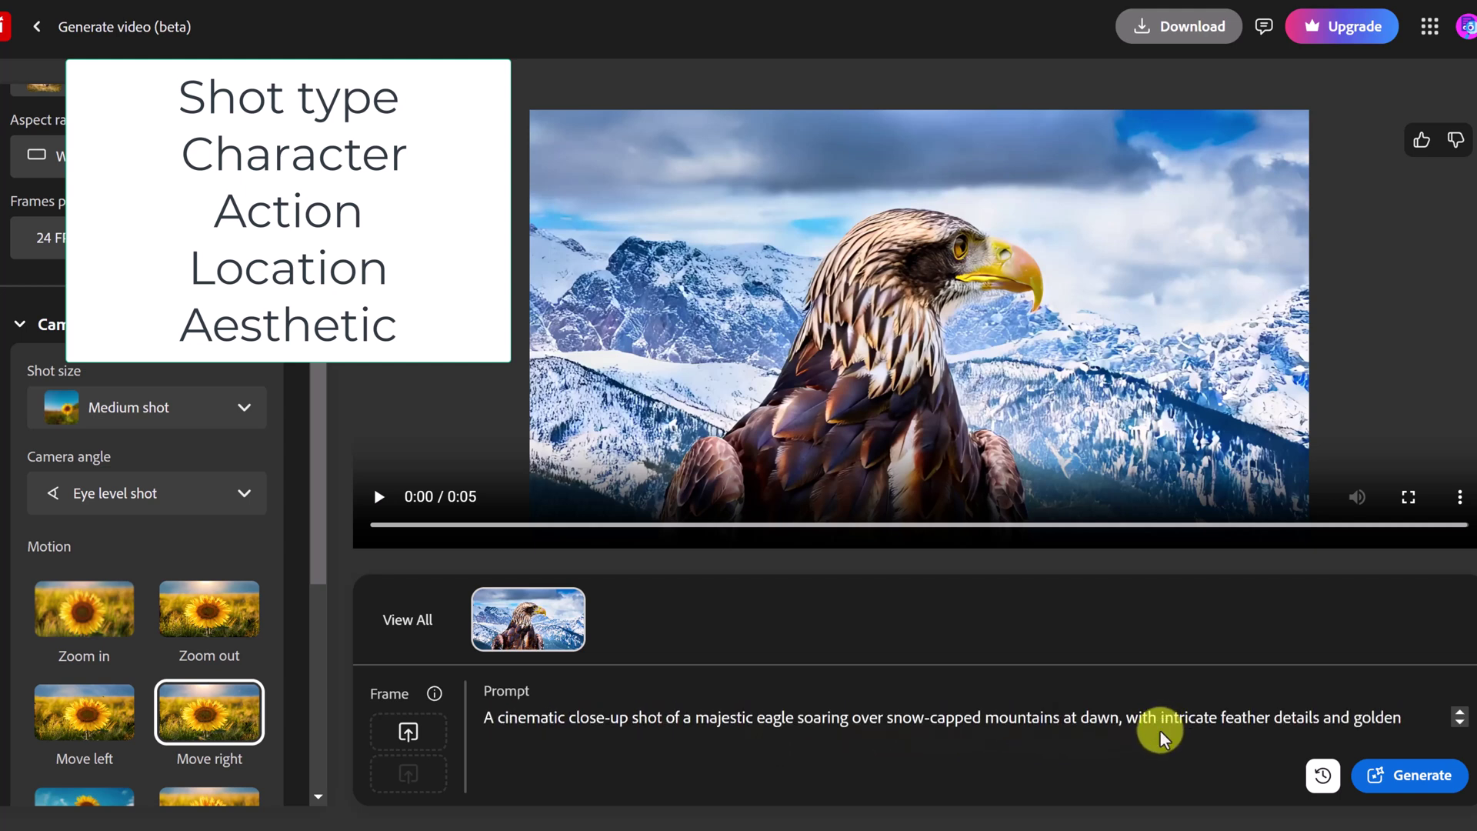
Change the Shot size to None
click(204, 407)
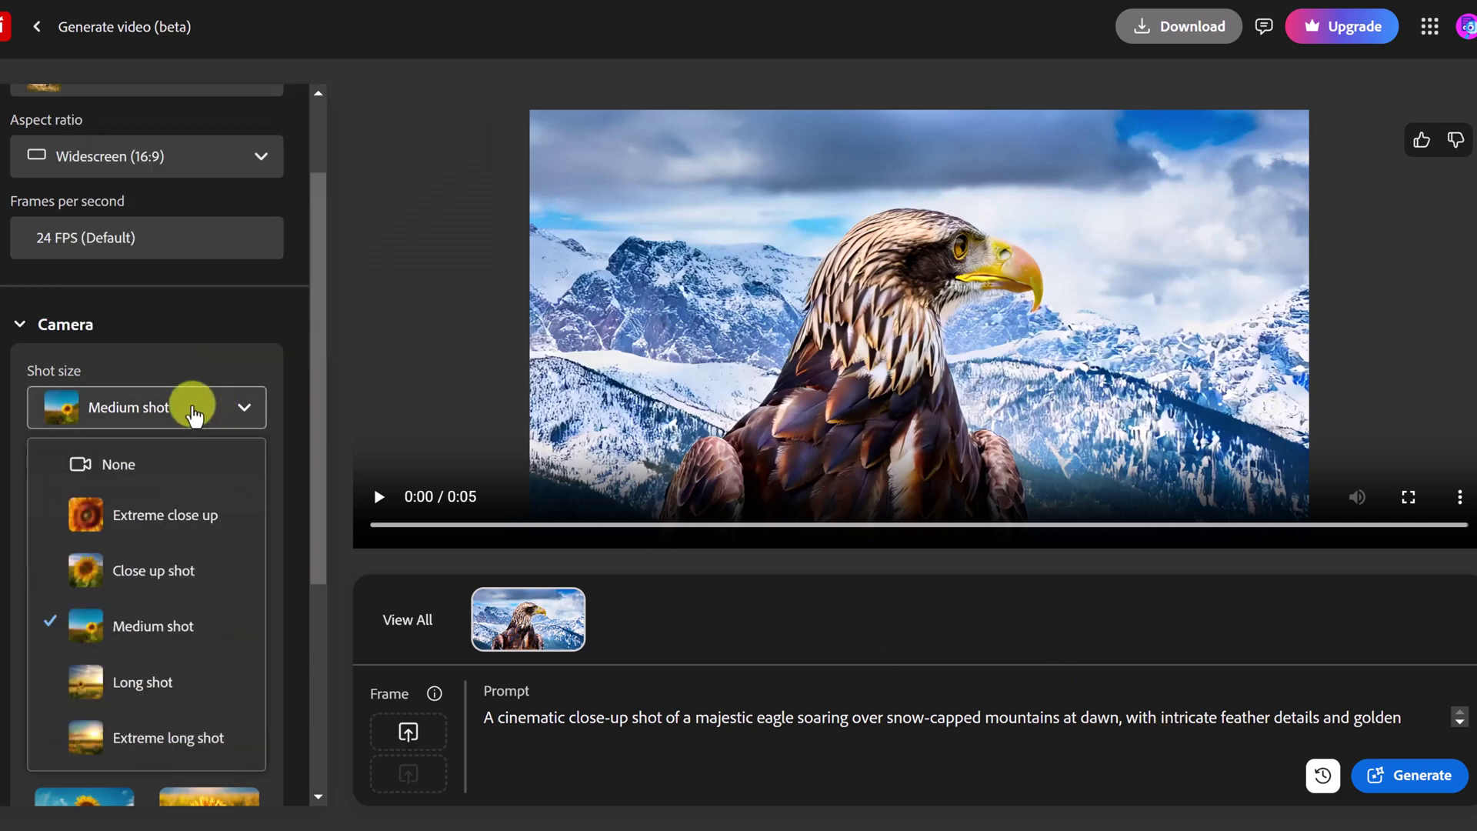
click(106, 464)
click(181, 495)
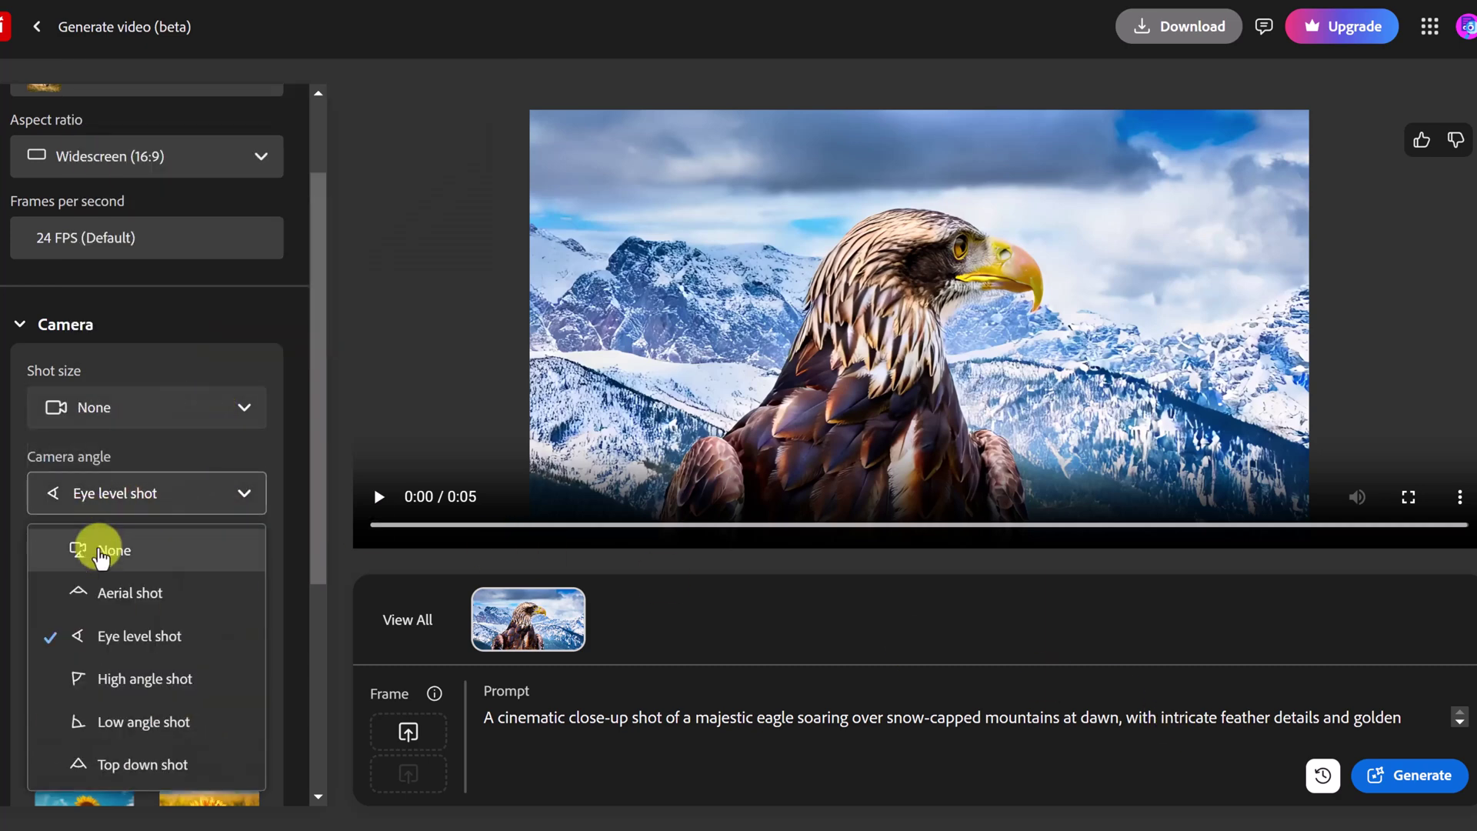
Generate the eagle clip with camera angle None, then watch it full screen and replay it
click(93, 547)
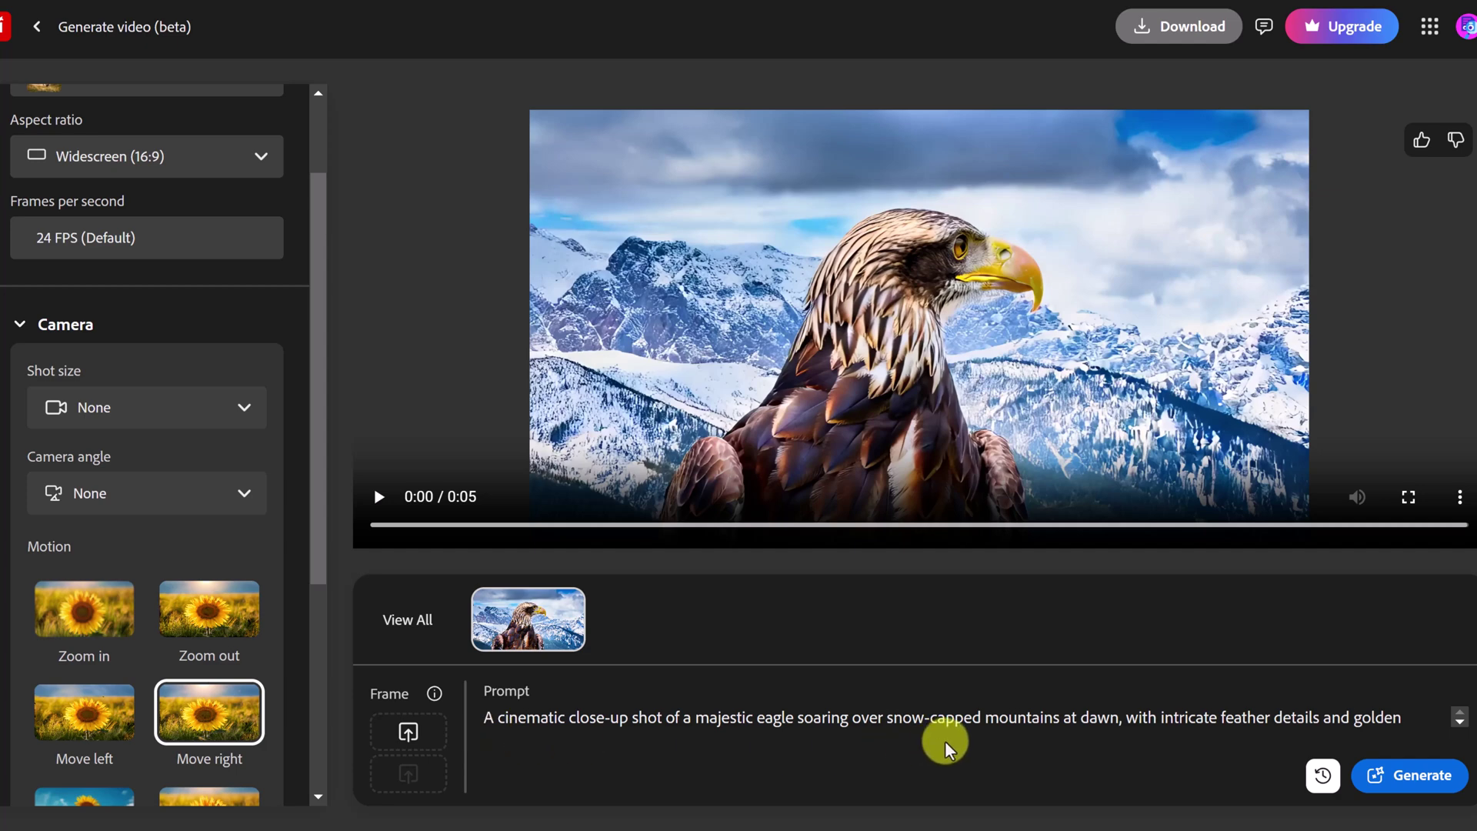
click(1431, 793)
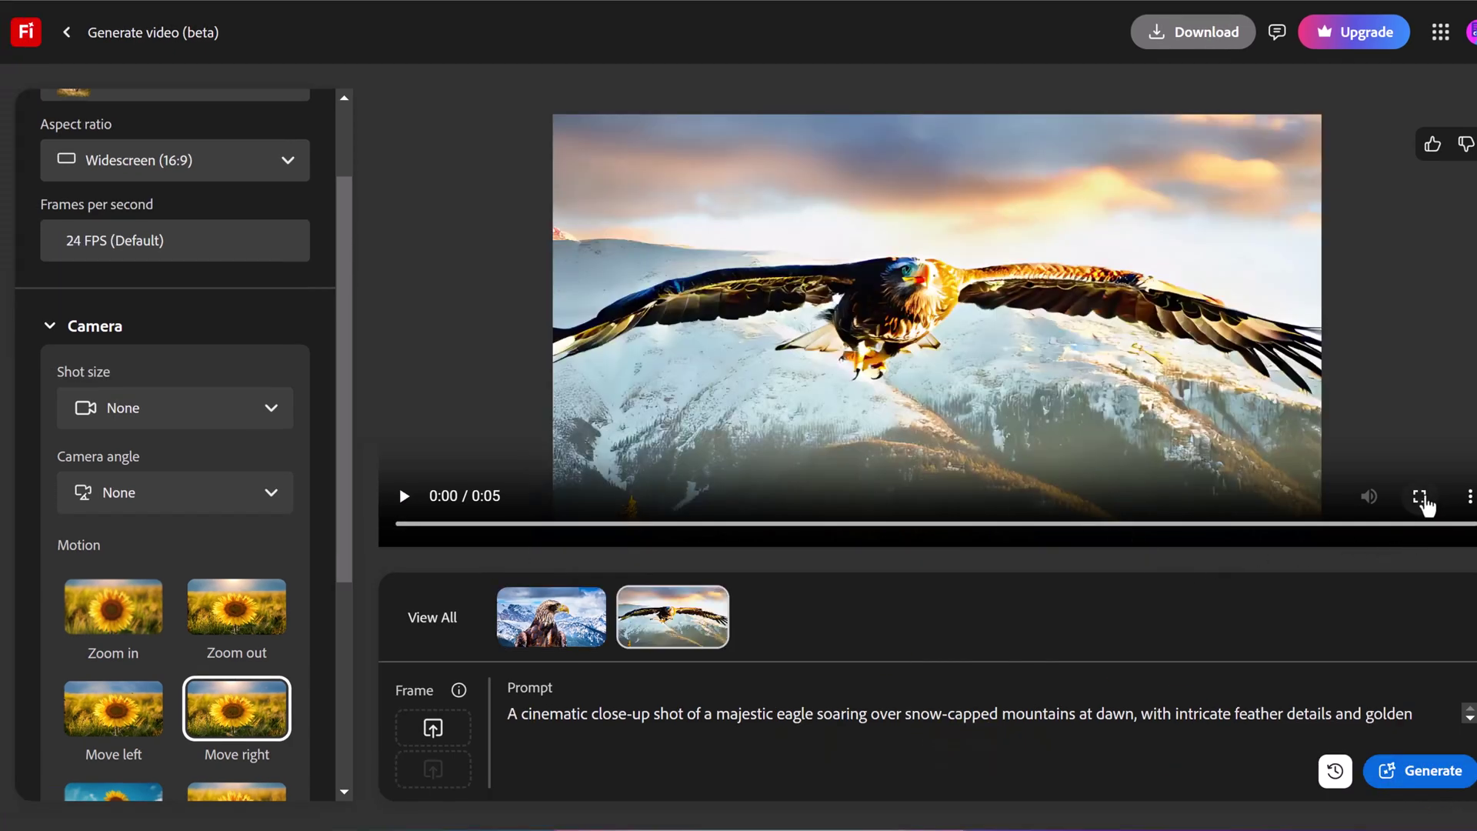
click(1419, 496)
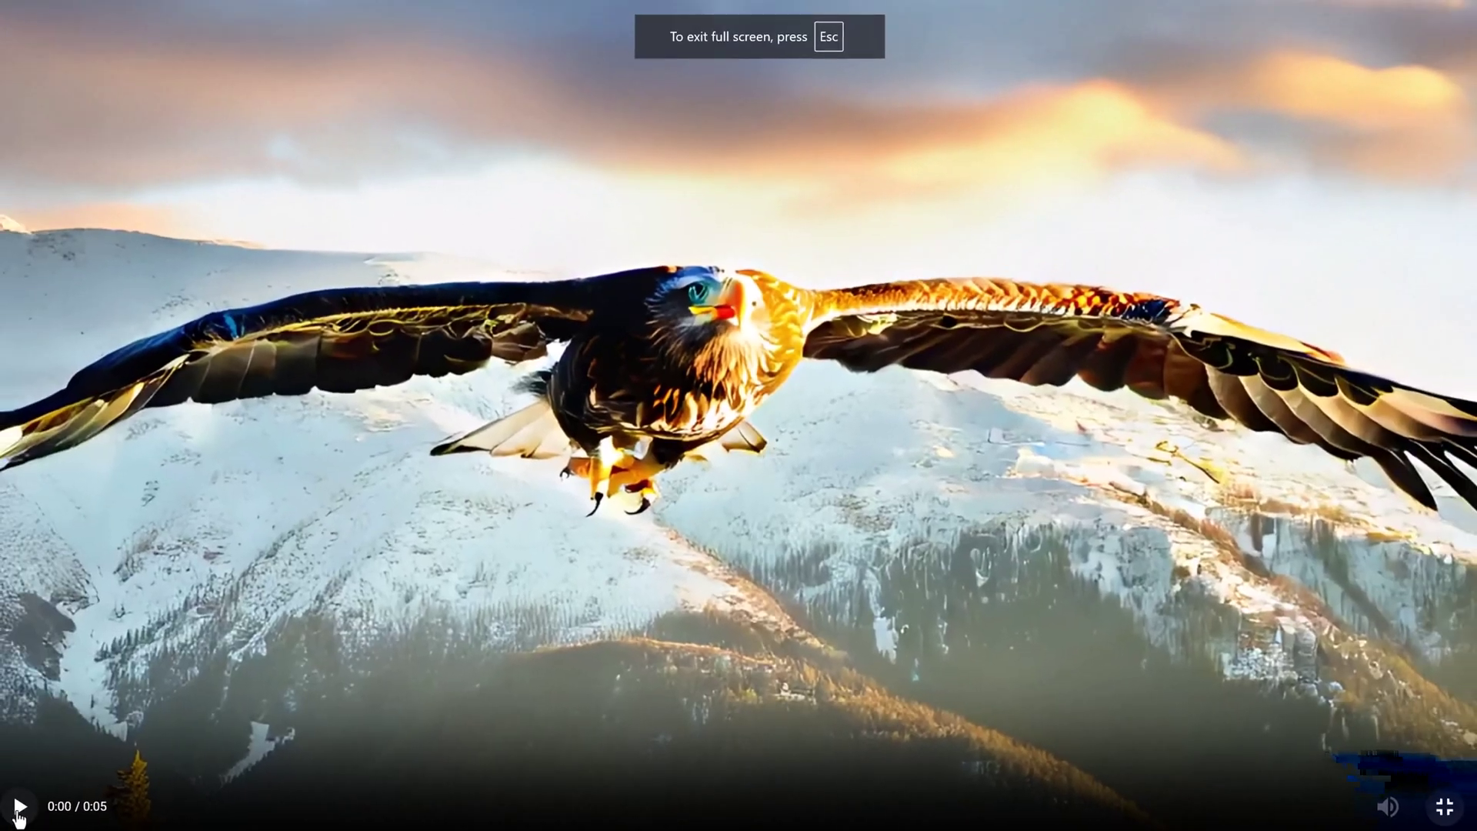
click(18, 809)
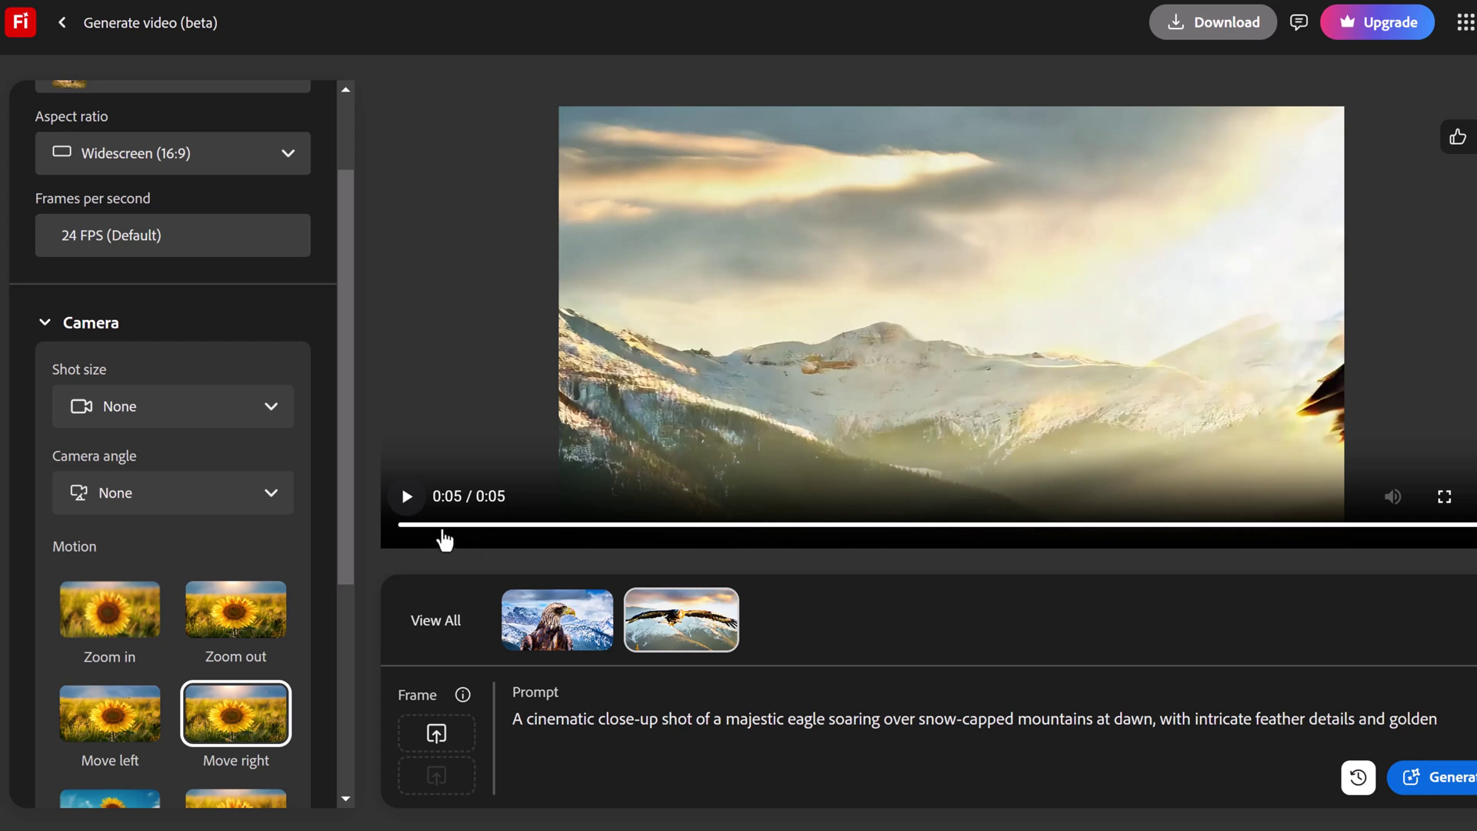
click(442, 527)
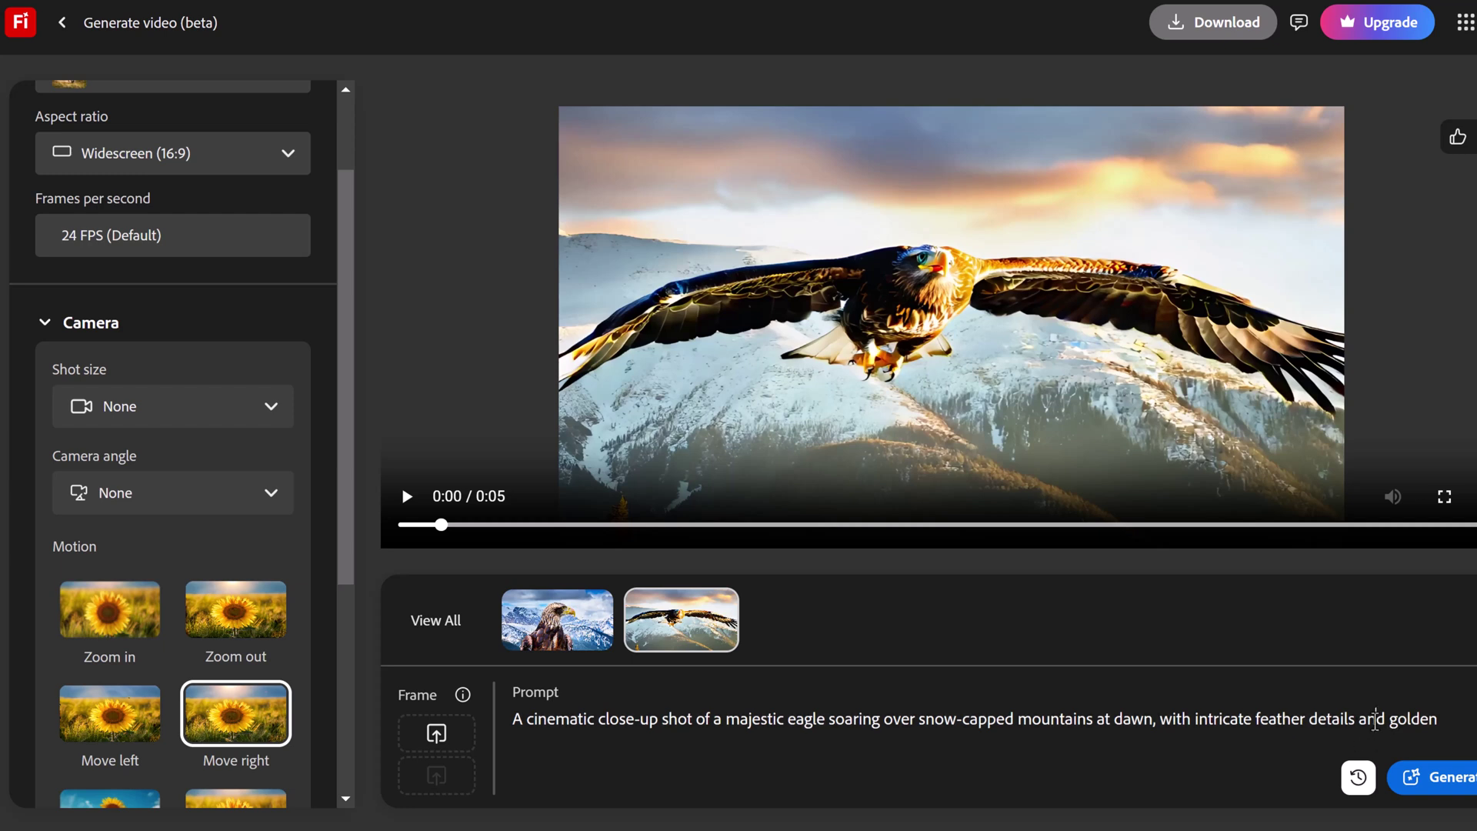
scroll(1374, 723, down, 1)
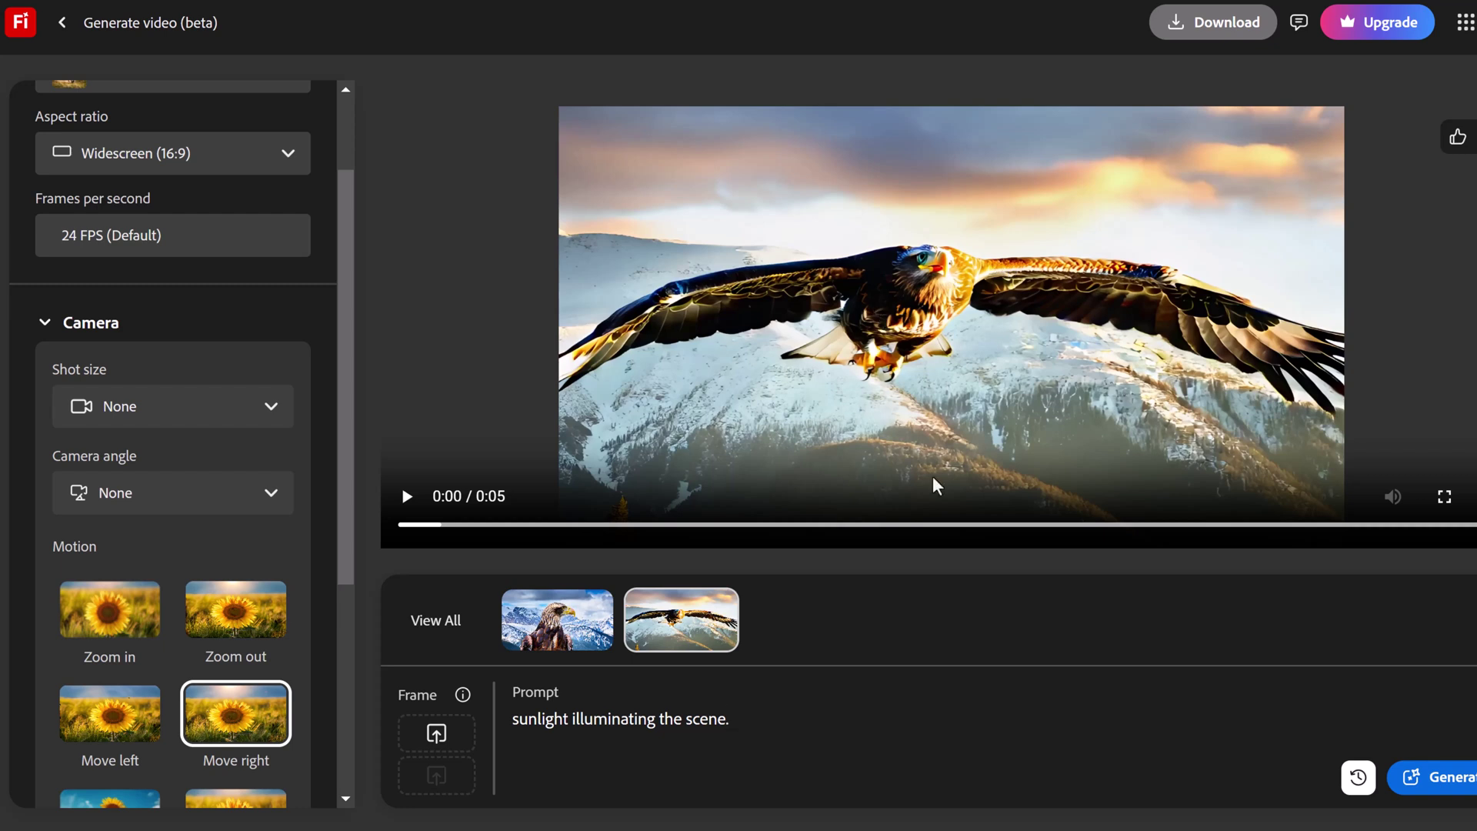
scroll(778, 727, up, 1)
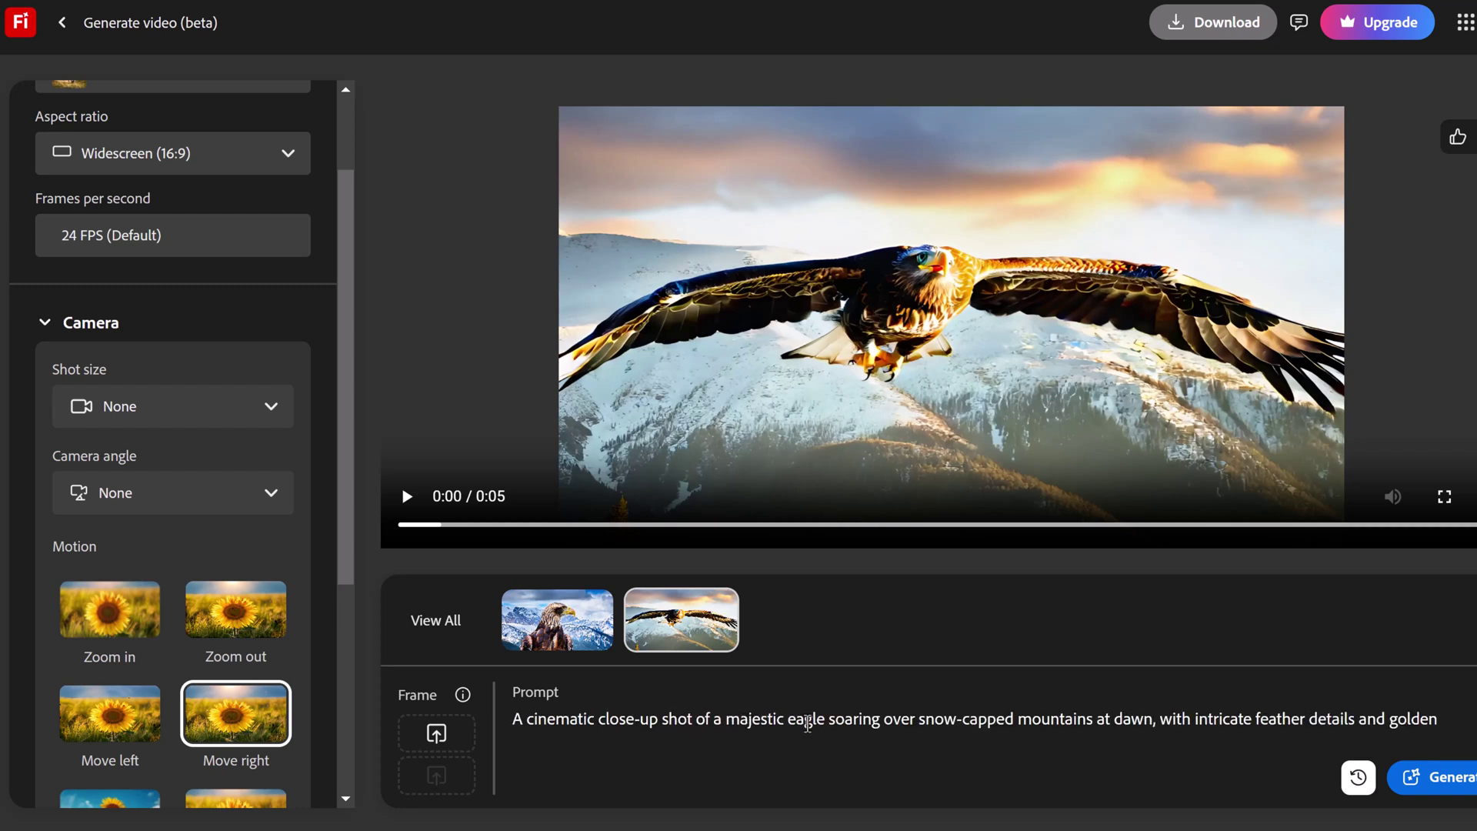
click(406, 496)
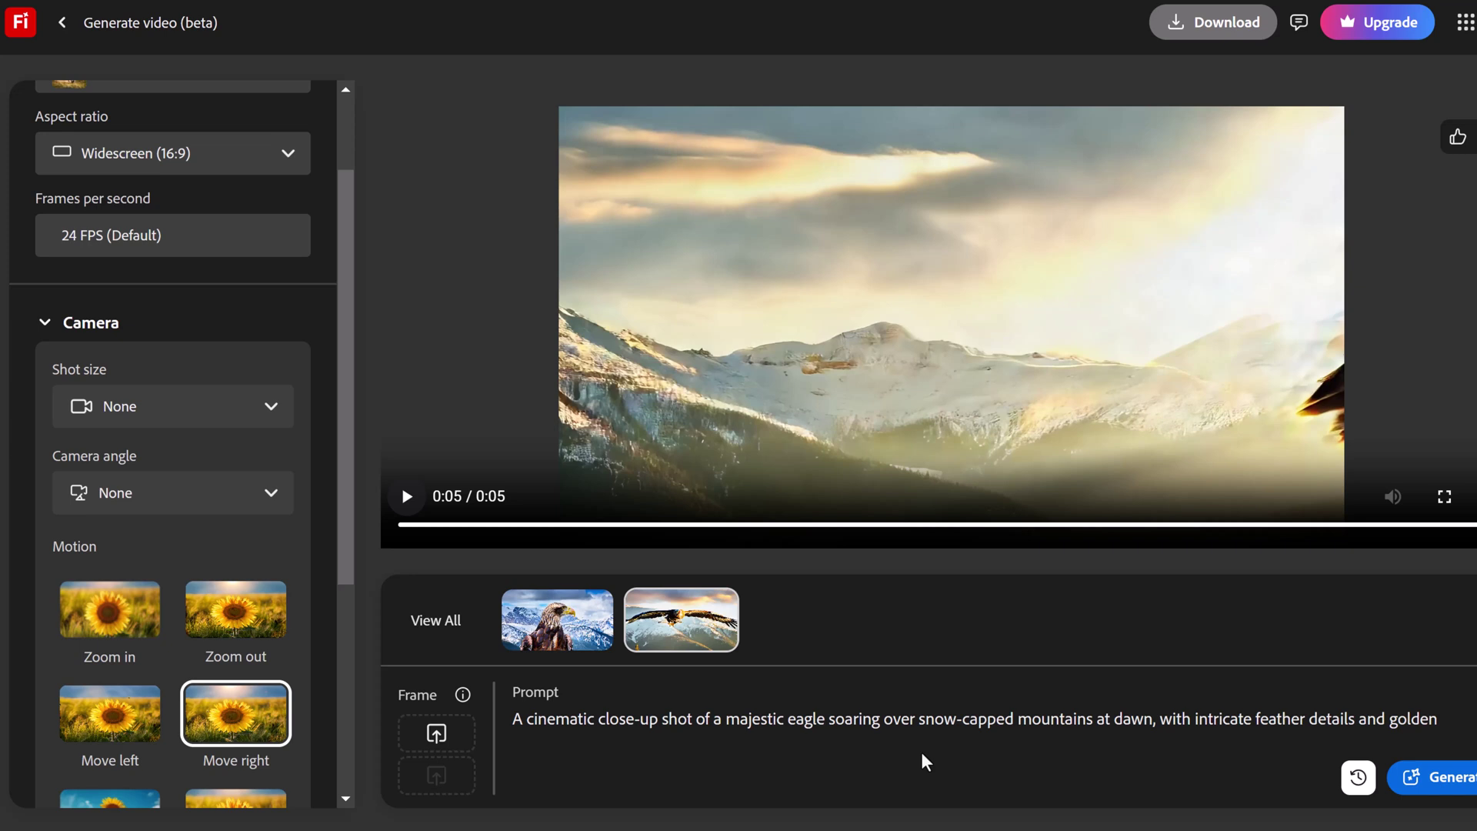
Replace the prompt with the vintage steam train description and generate the clip
click(830, 725)
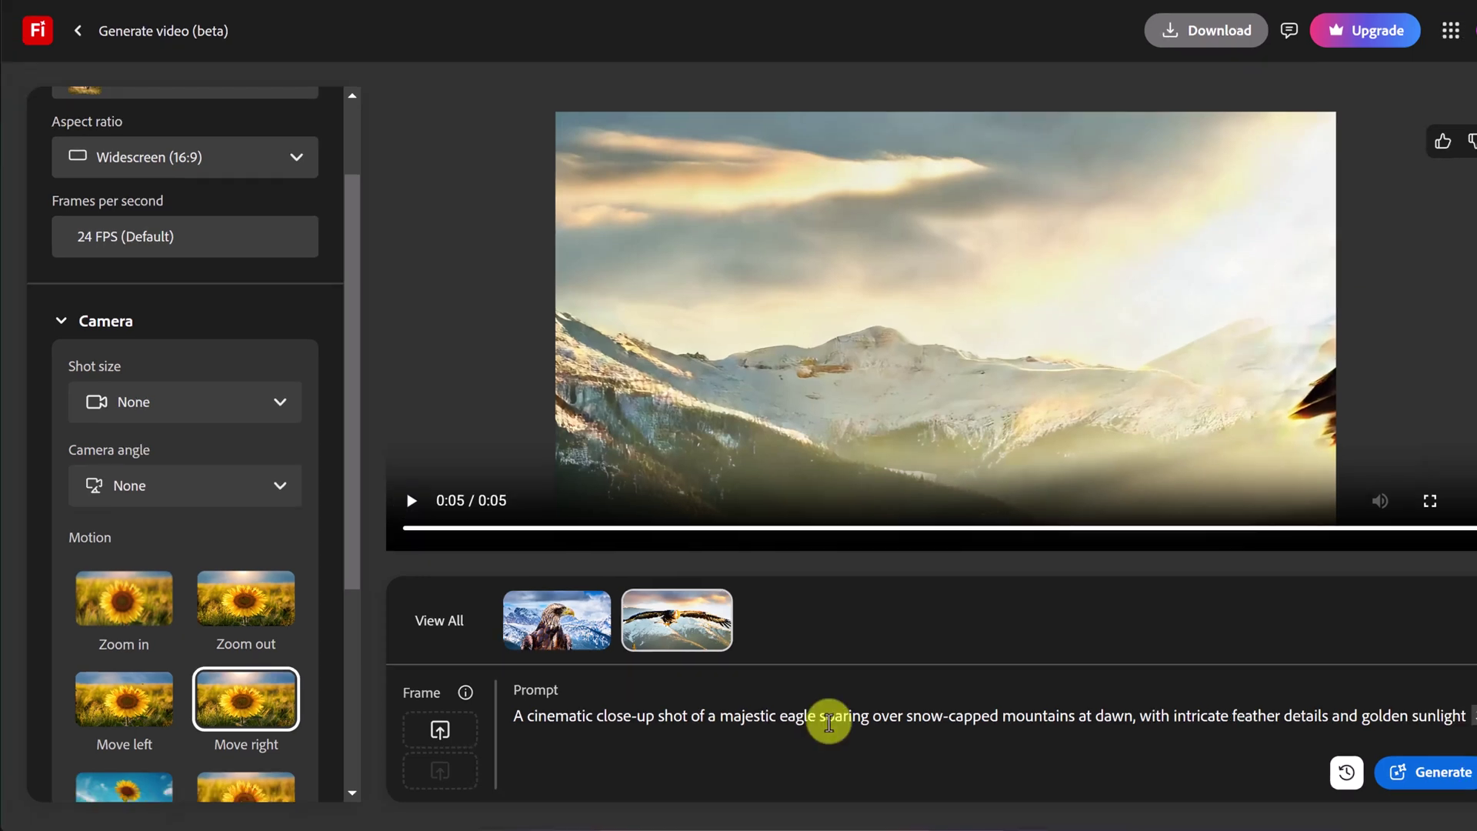
key(ctrl+a)
key(BackSpace)
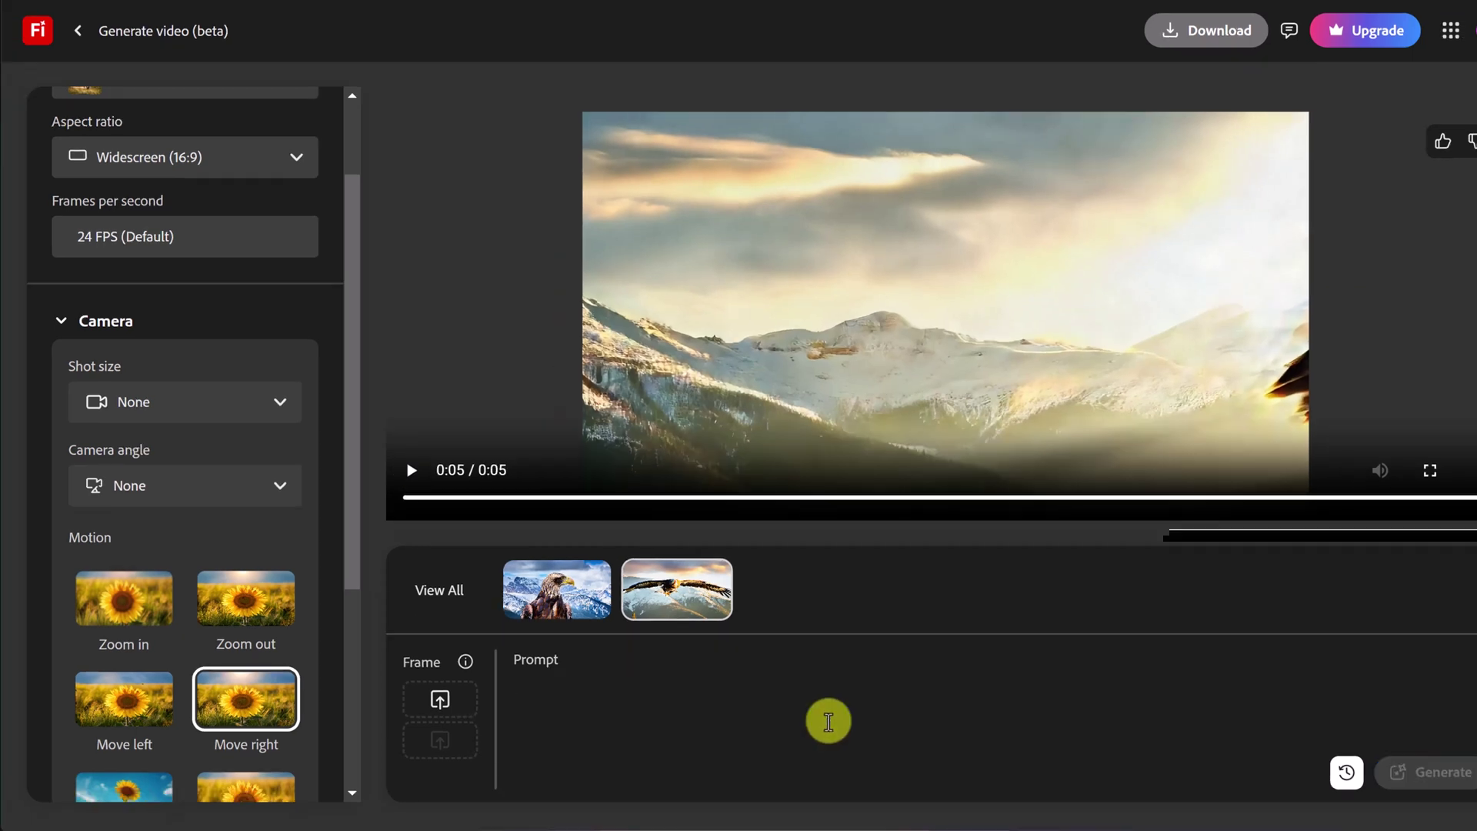
text(with the cool, muted tones of the landscape, evoking a sense of mystery.)
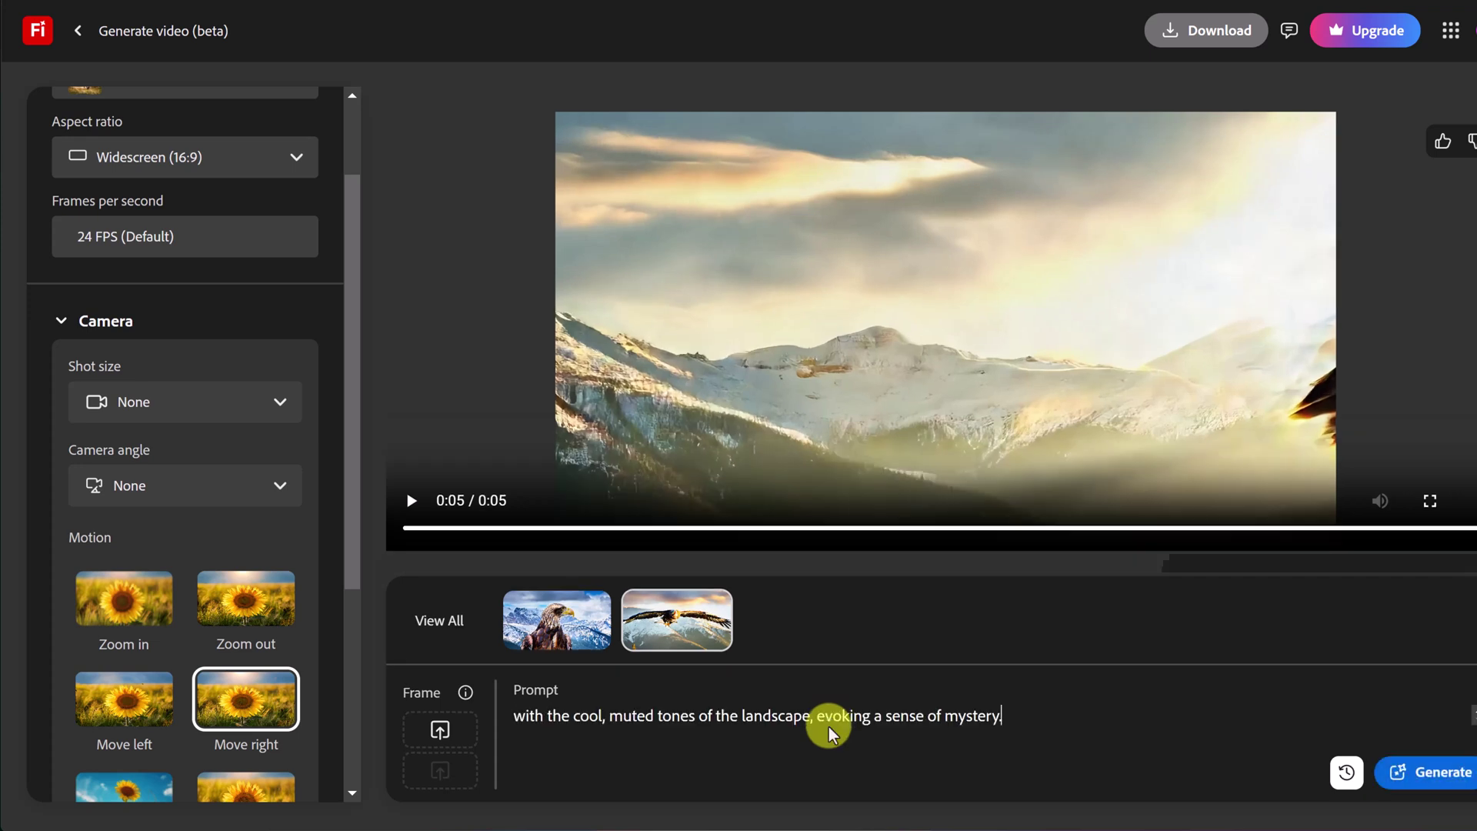
key(Home)
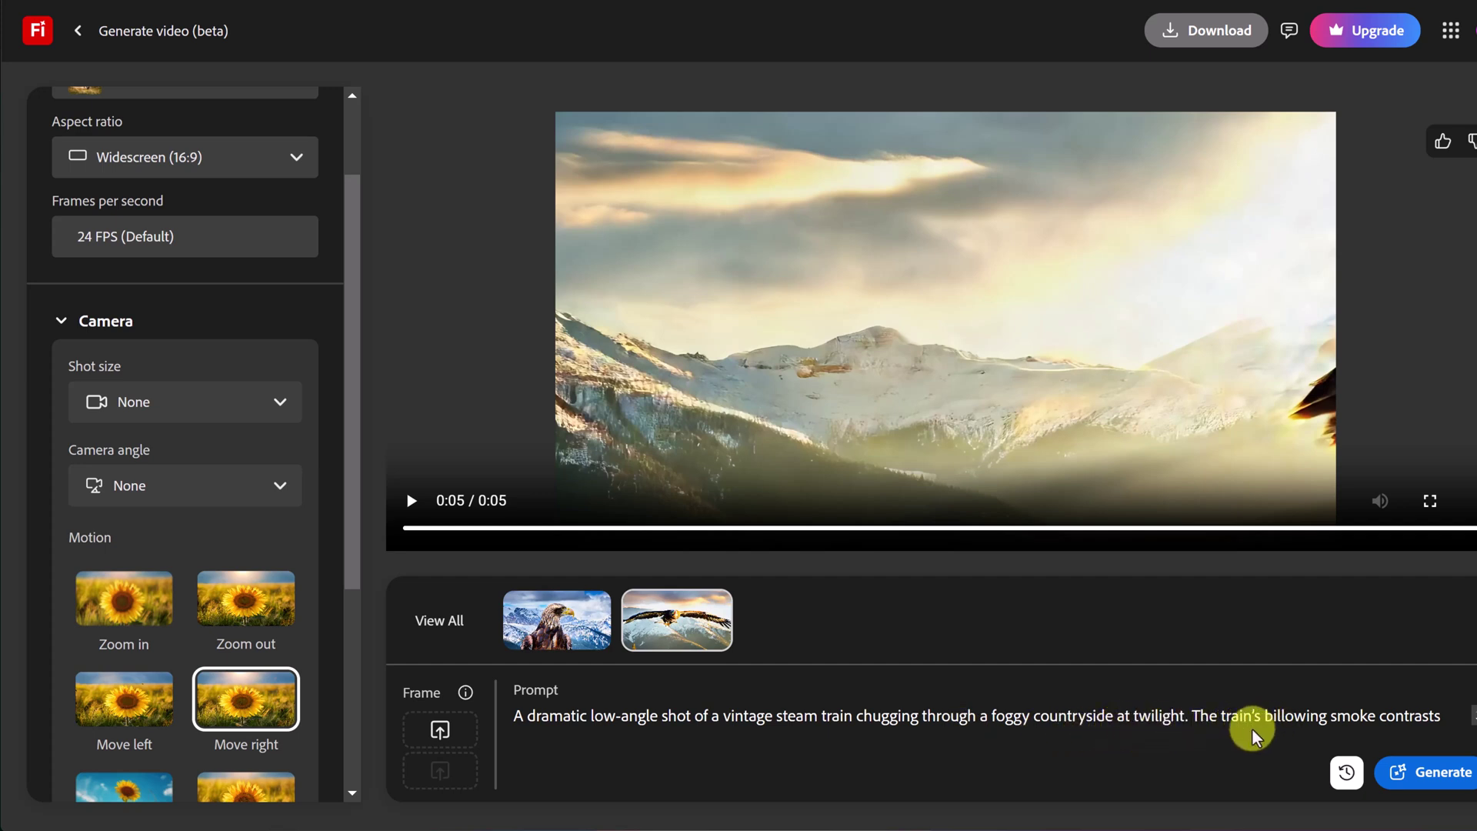
scroll(1250, 724, down, 2)
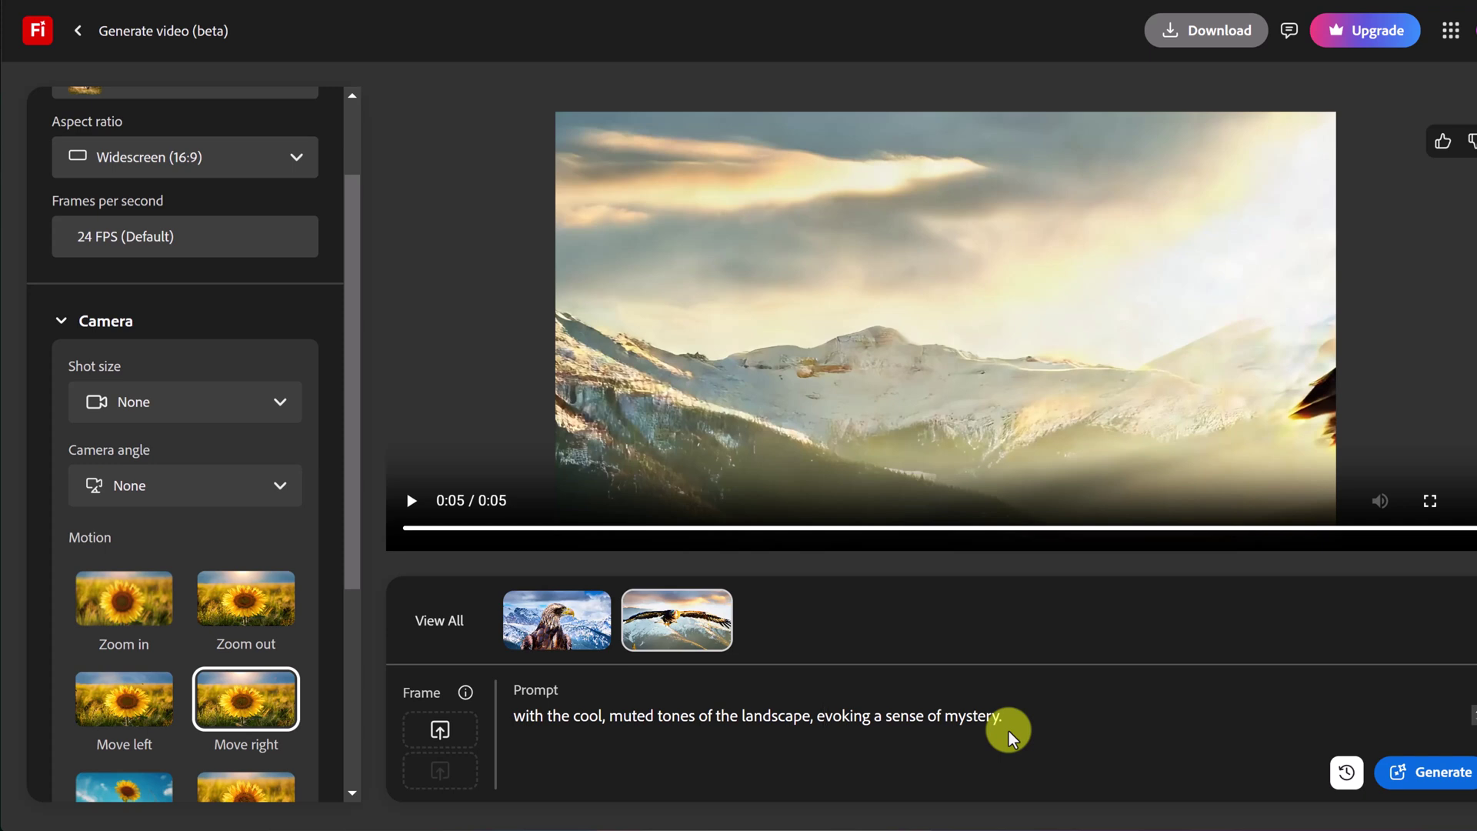
click(1427, 789)
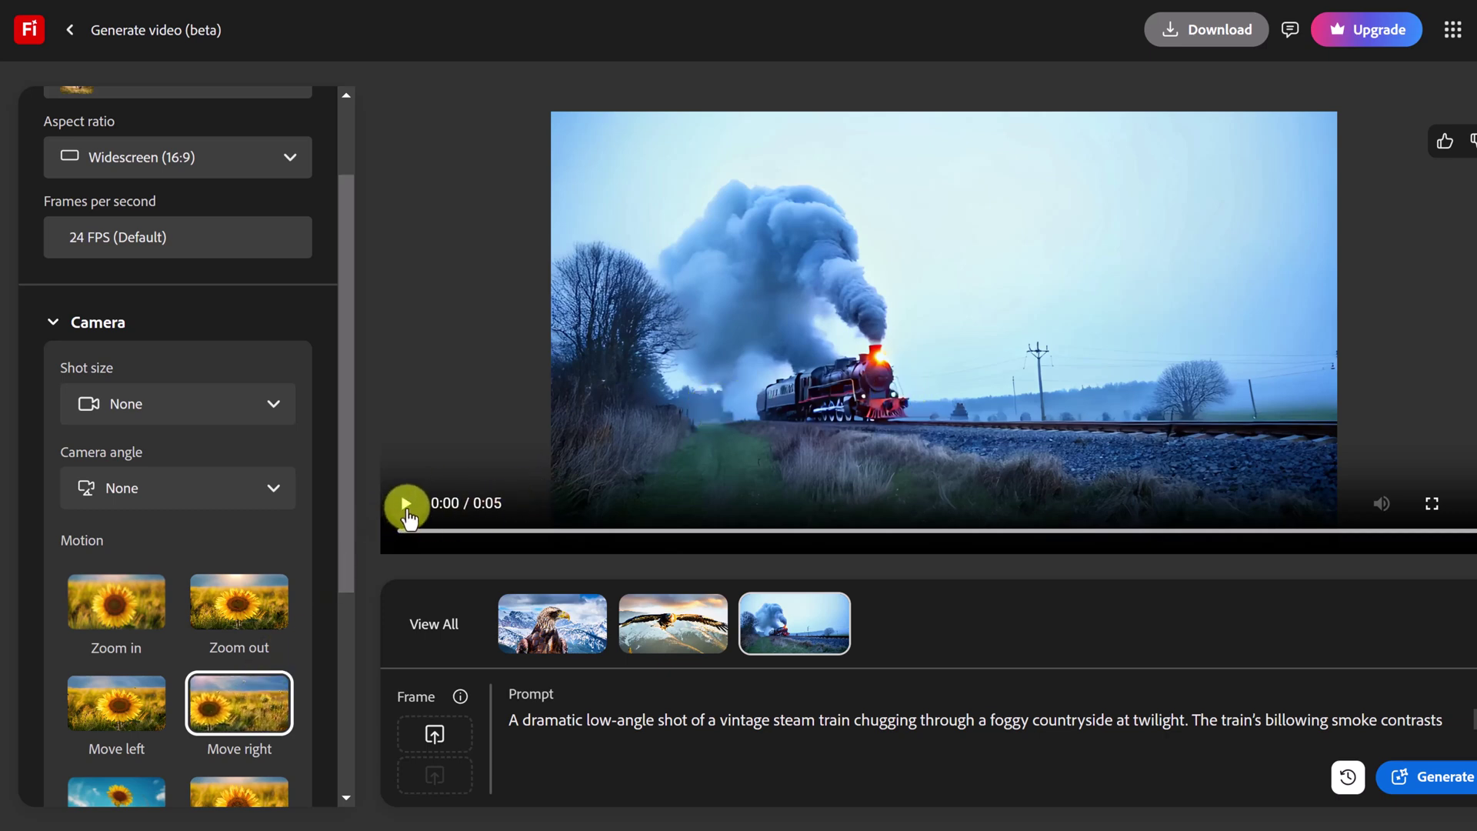
Play the twilight steam train clip and replay it from the start
click(405, 508)
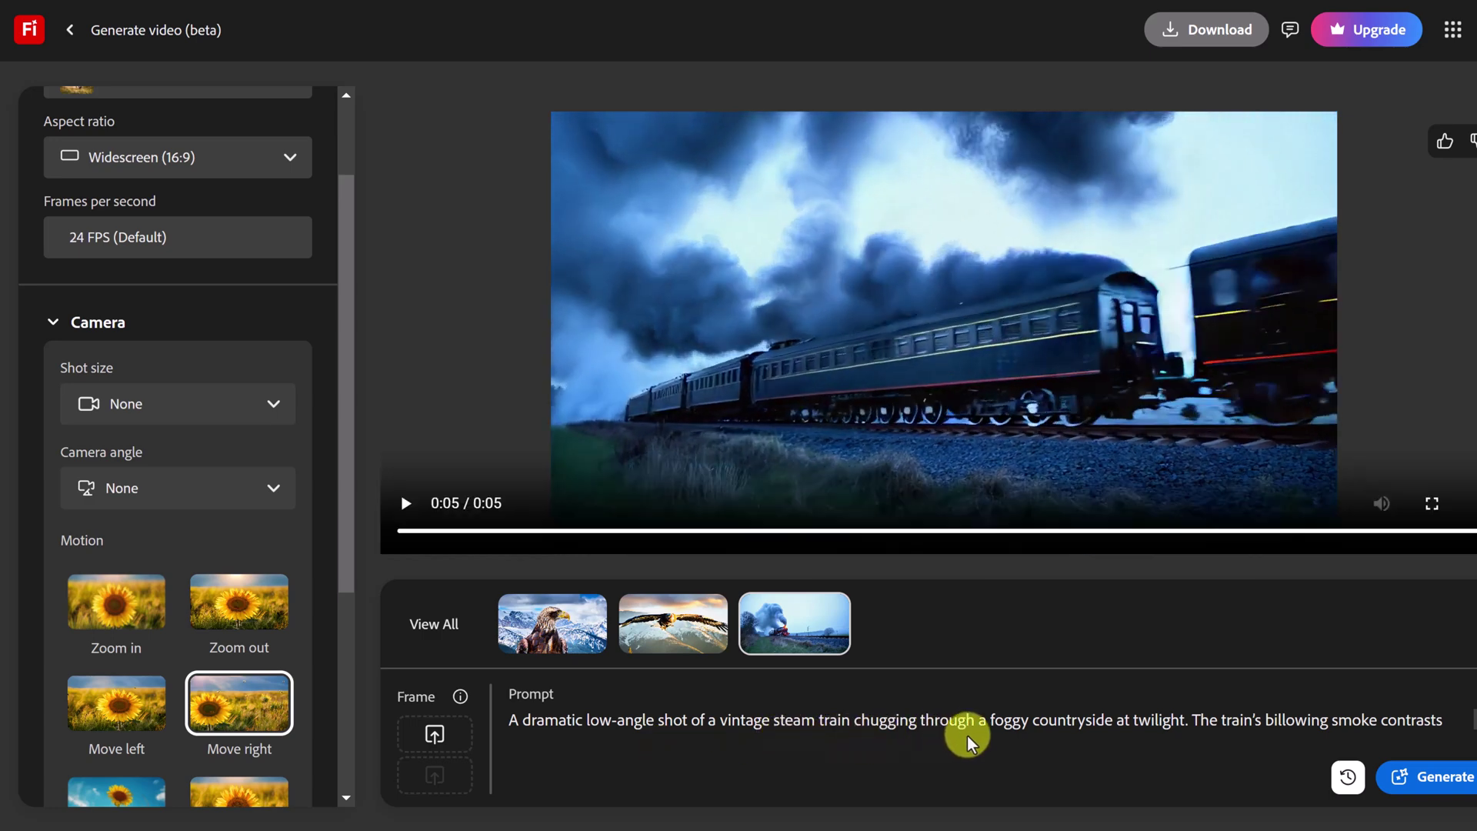
click(410, 530)
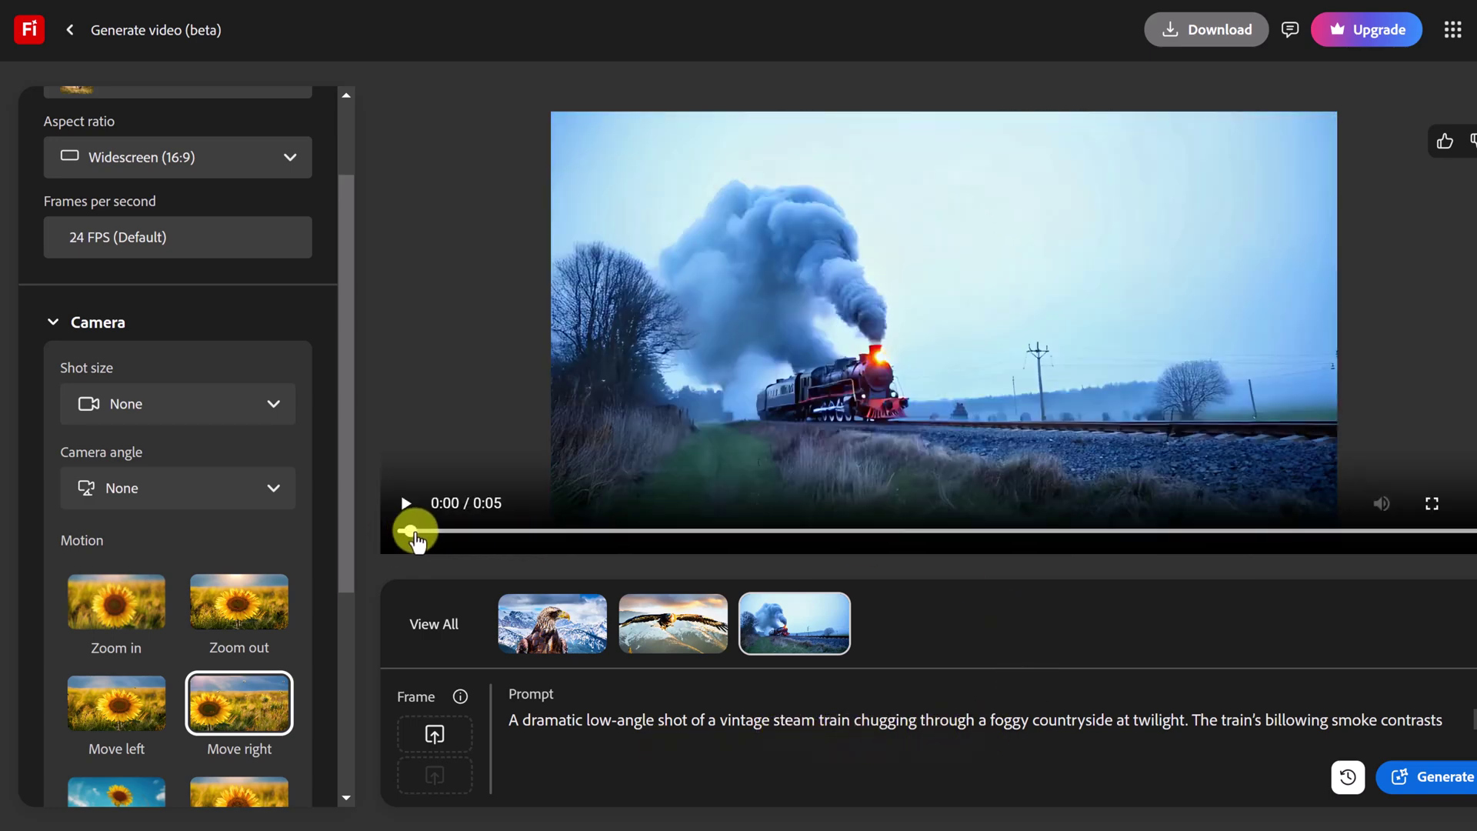
click(405, 503)
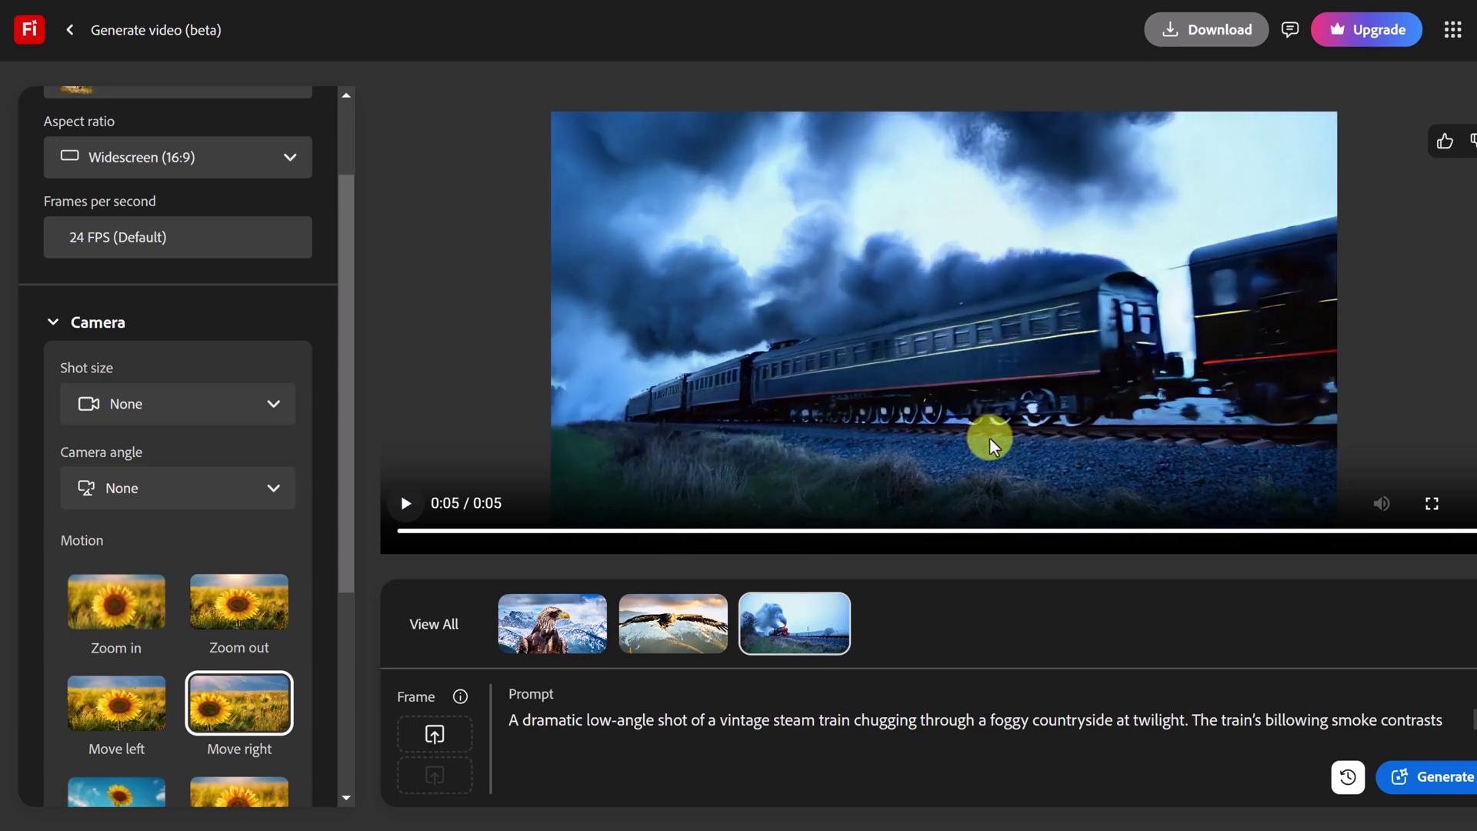
click(427, 530)
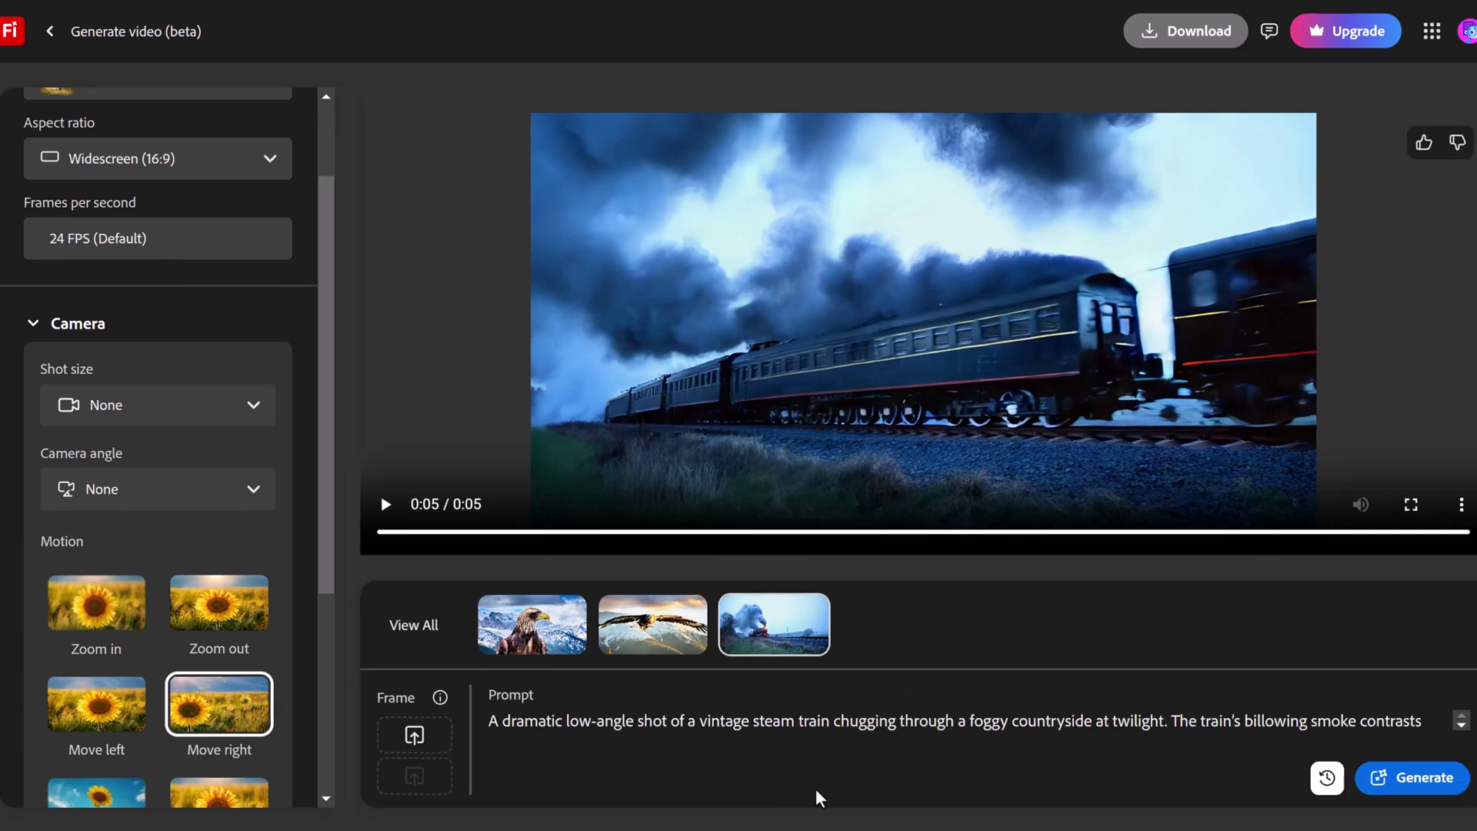
Swap in the stop-motion tiny robot garden prompt and generate the video
triple_click(773, 721)
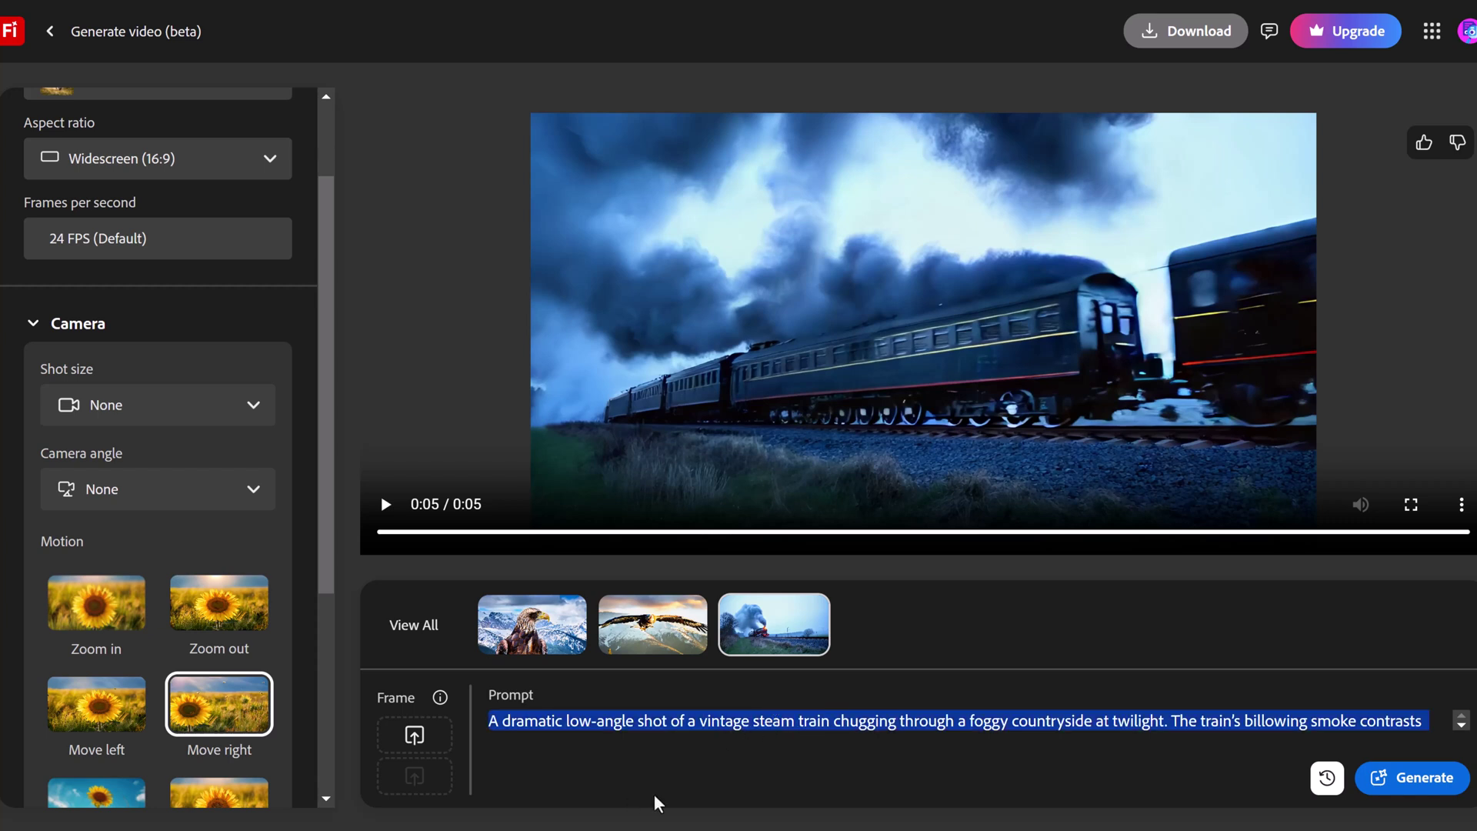
key(BackSpace)
text(A stop-motion style video of a tiny robot exploring a vibrant, overgrown garden. The scene features playful colors, gentle camera tilts)
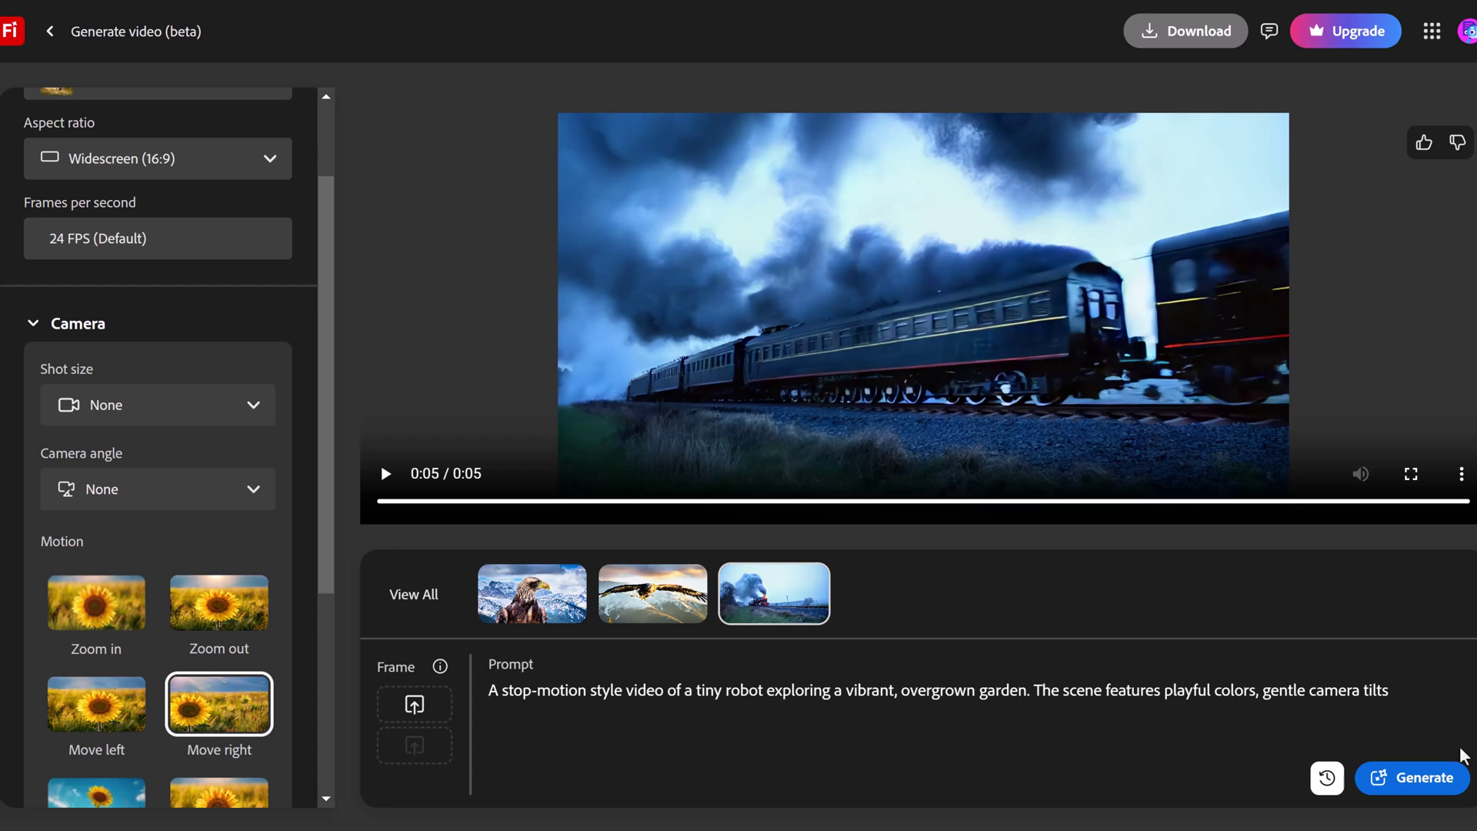
click(1446, 777)
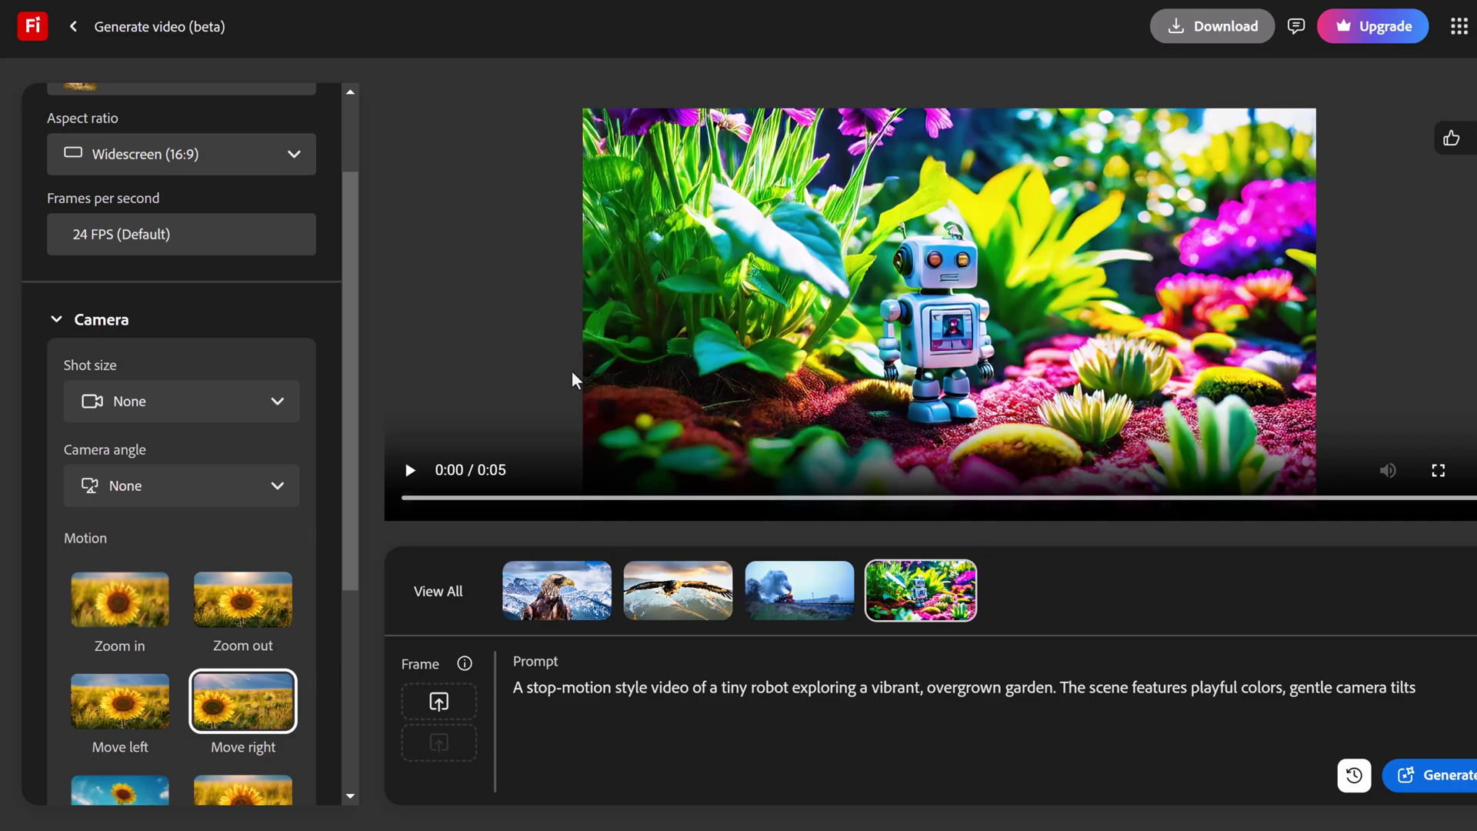
click(410, 473)
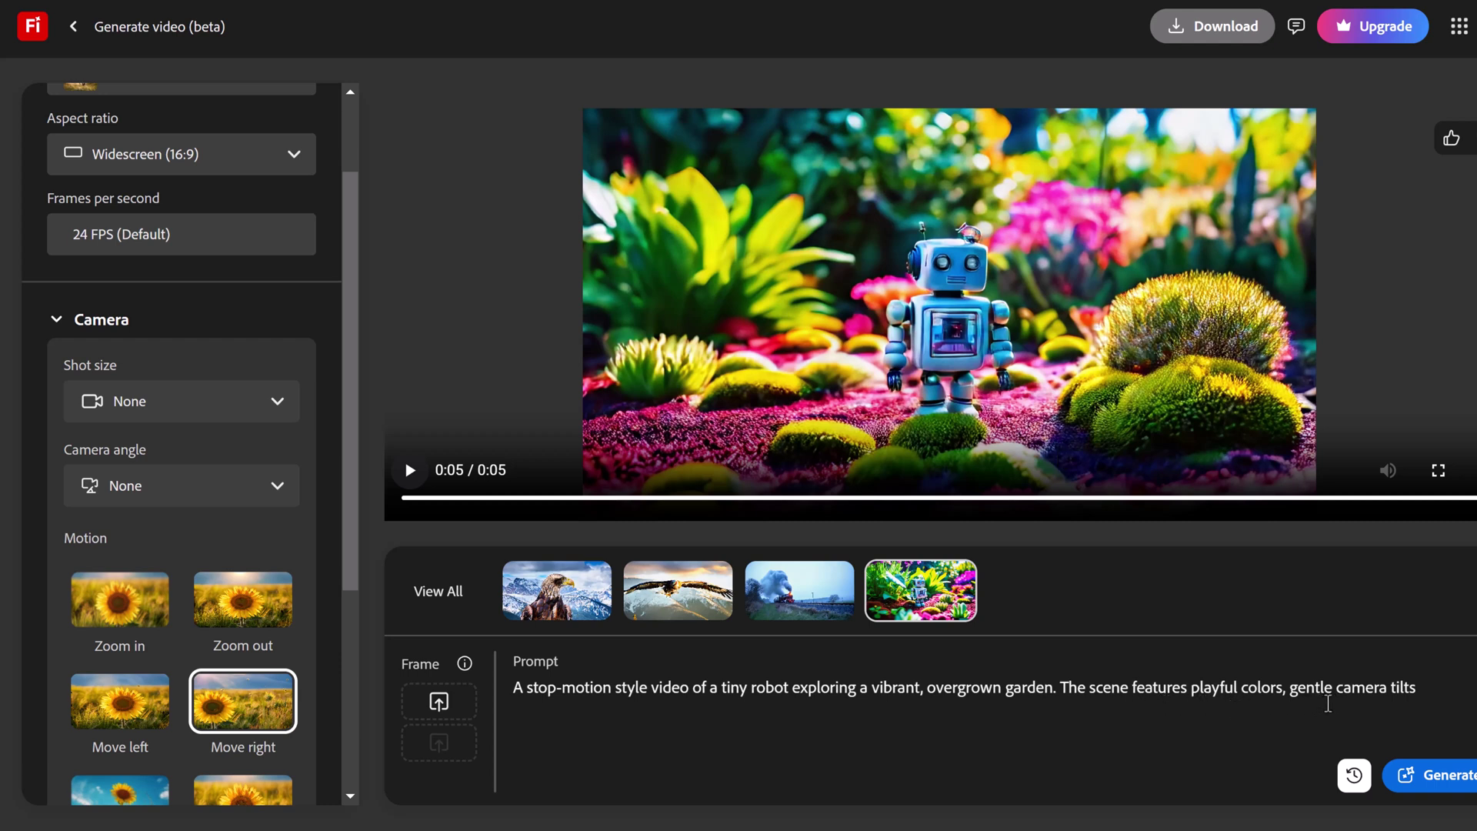
click(411, 491)
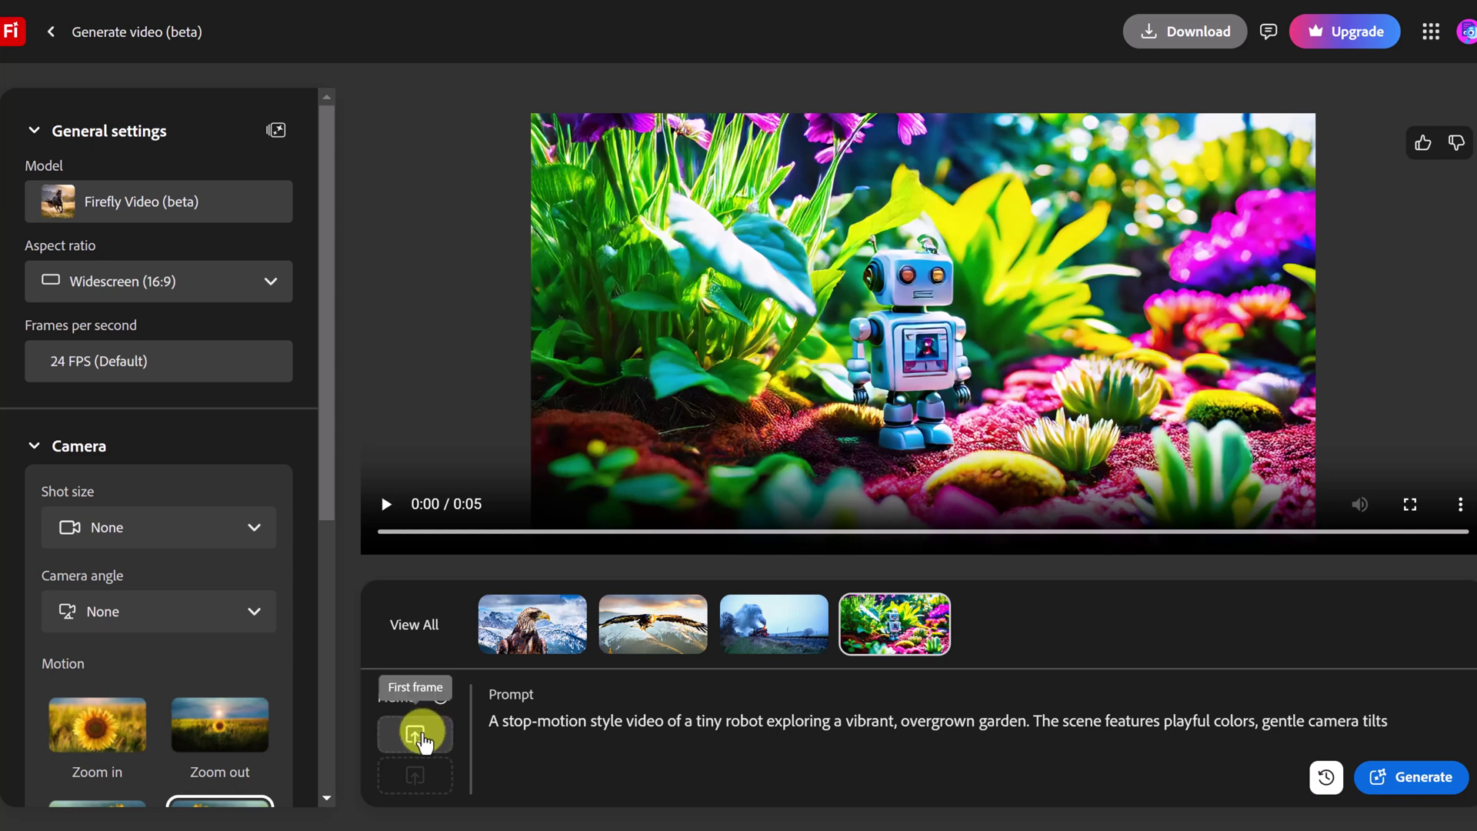
Look at Image to video, then return home and show the Image tools
click(49, 31)
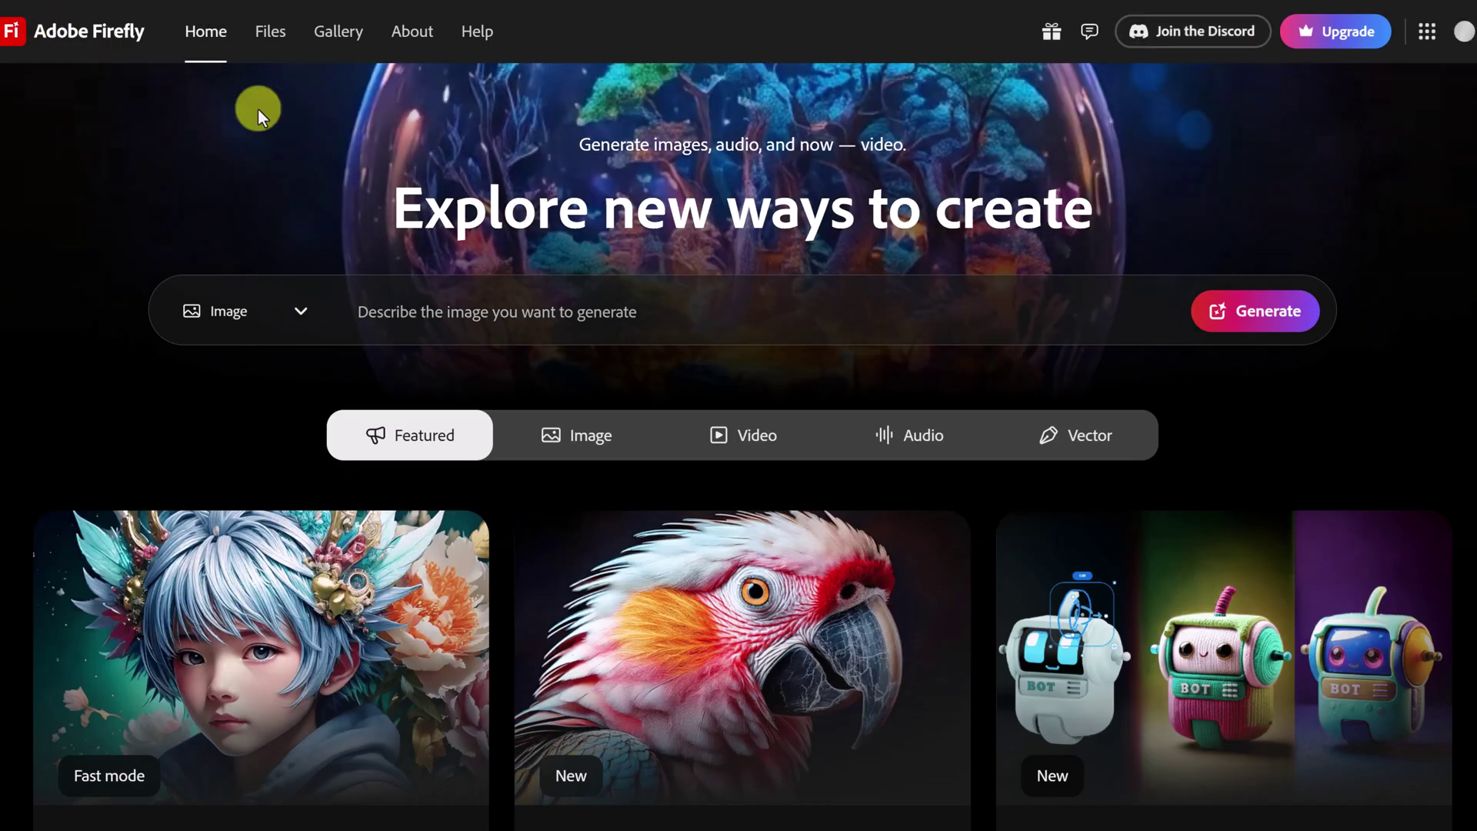
click(757, 439)
scroll(719, 486, down, 3)
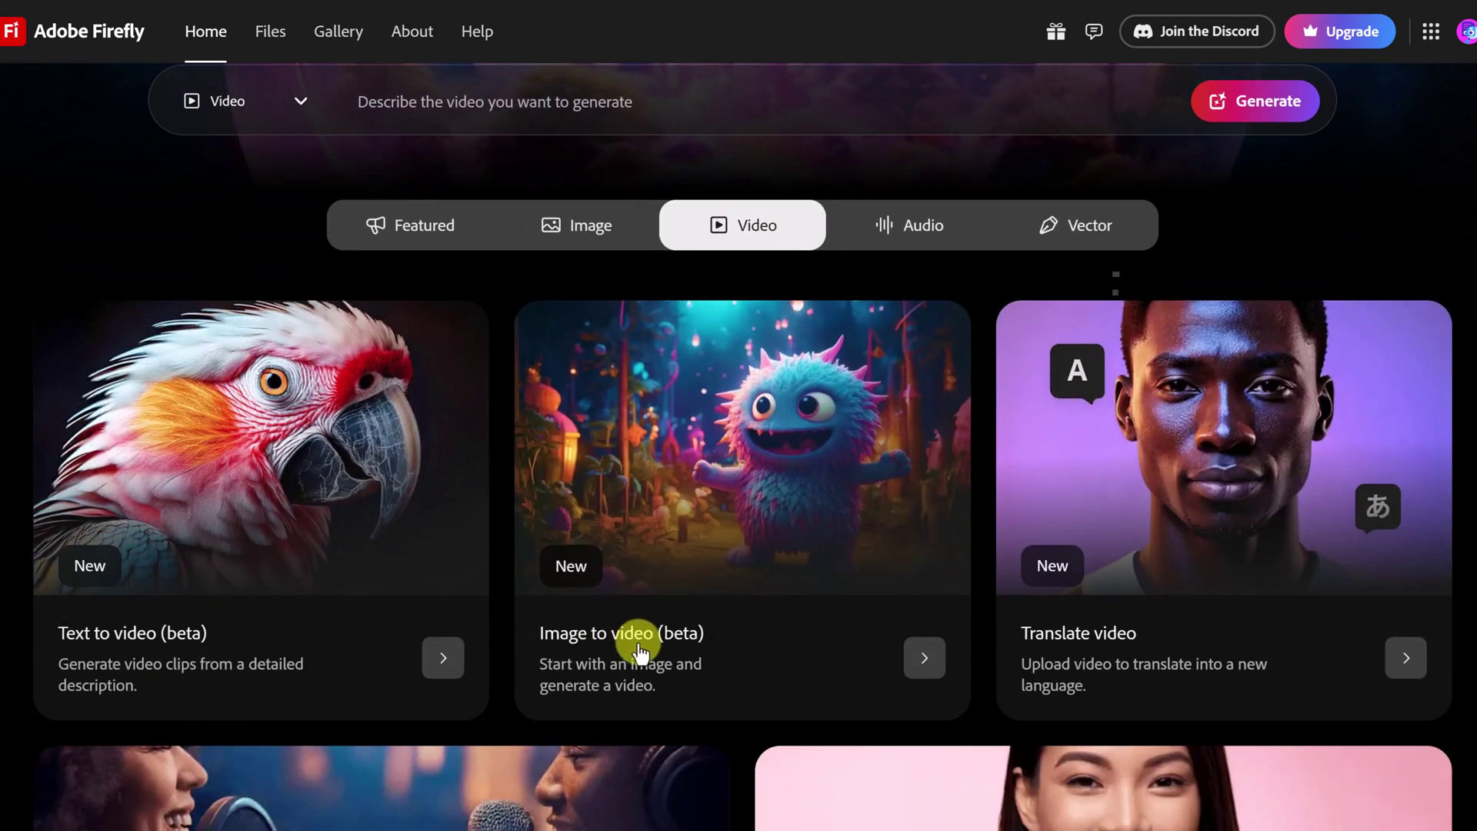
click(739, 504)
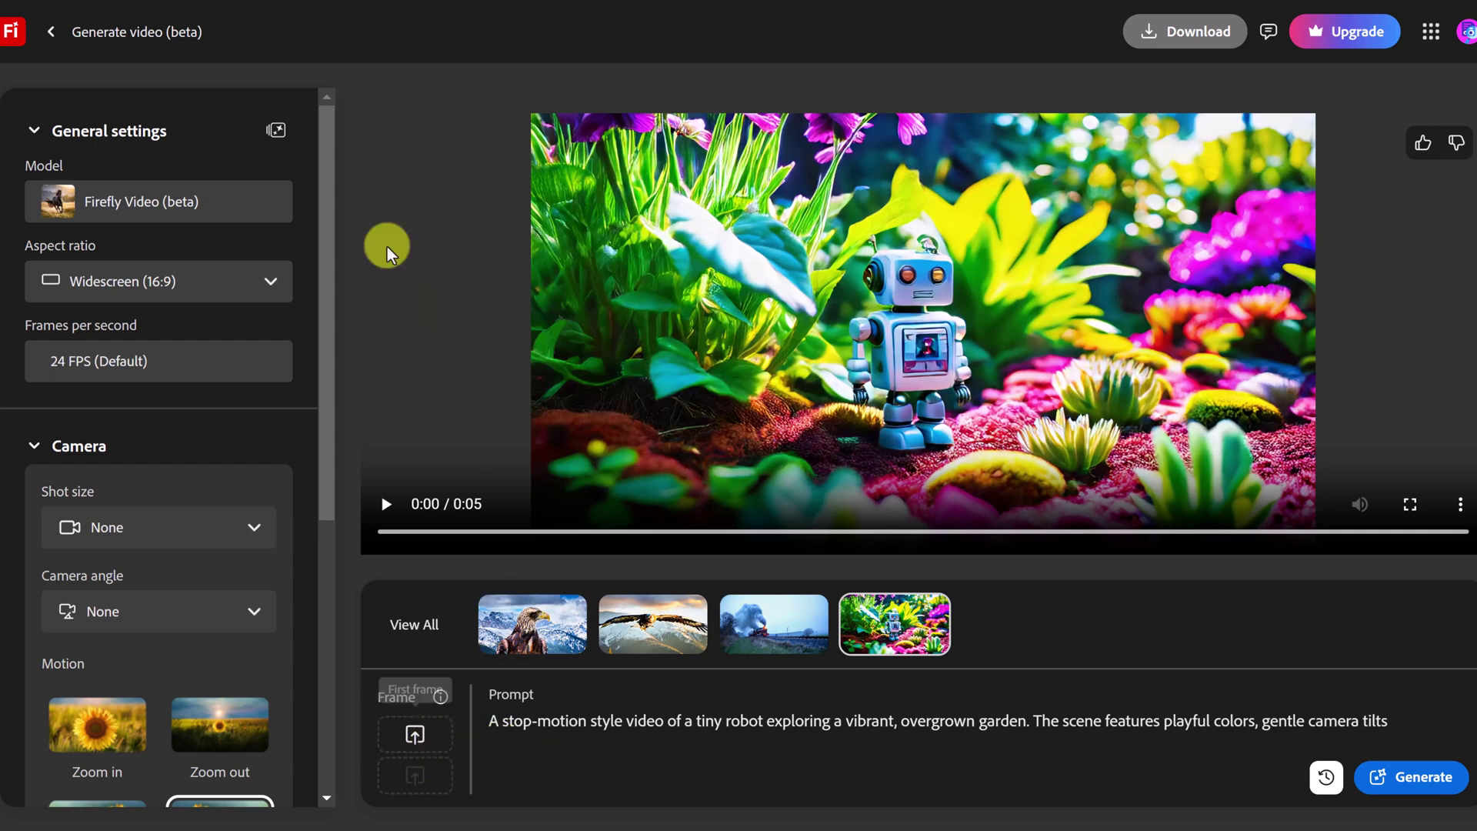
click(54, 35)
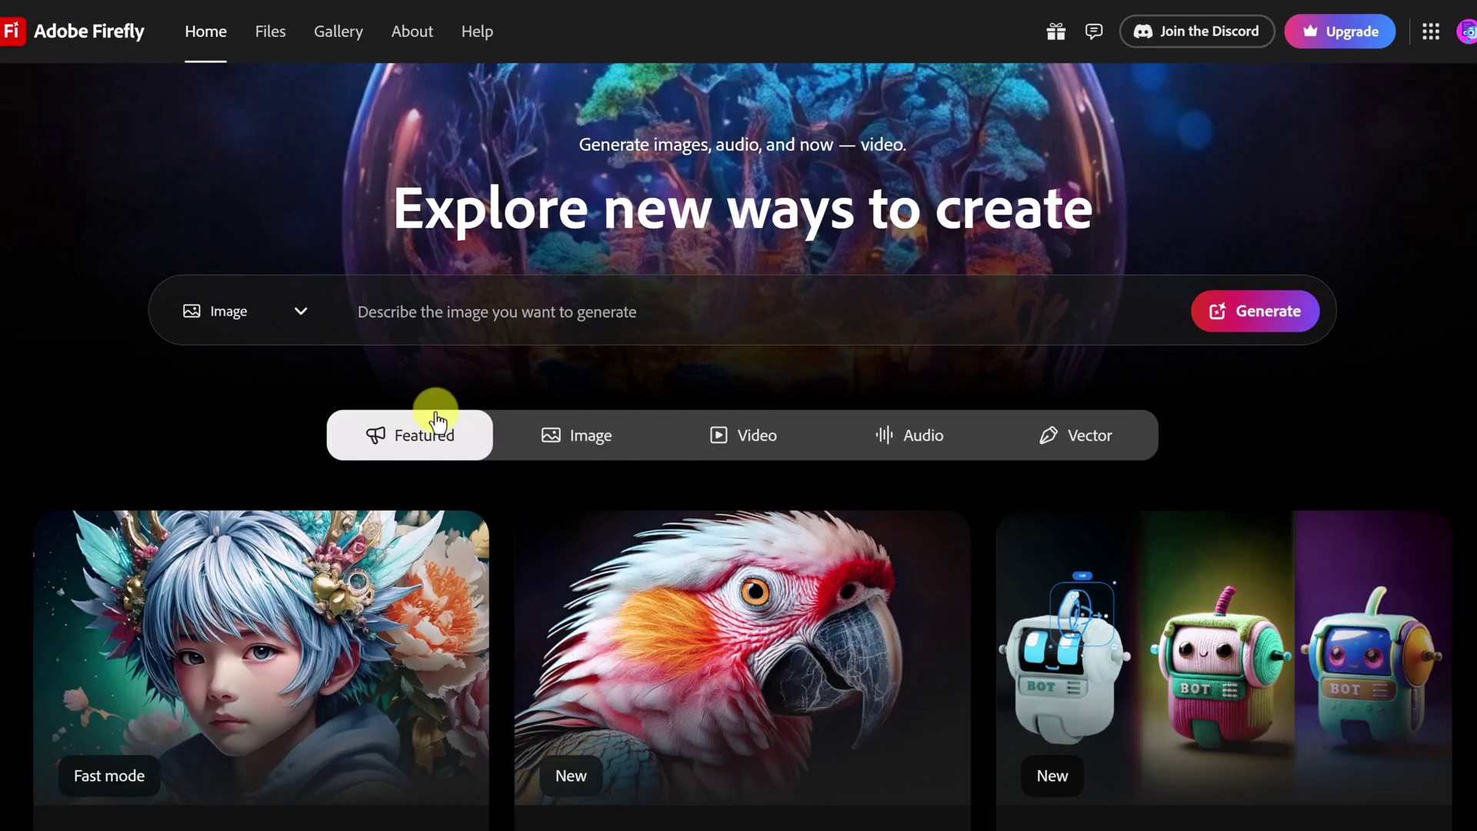
click(582, 452)
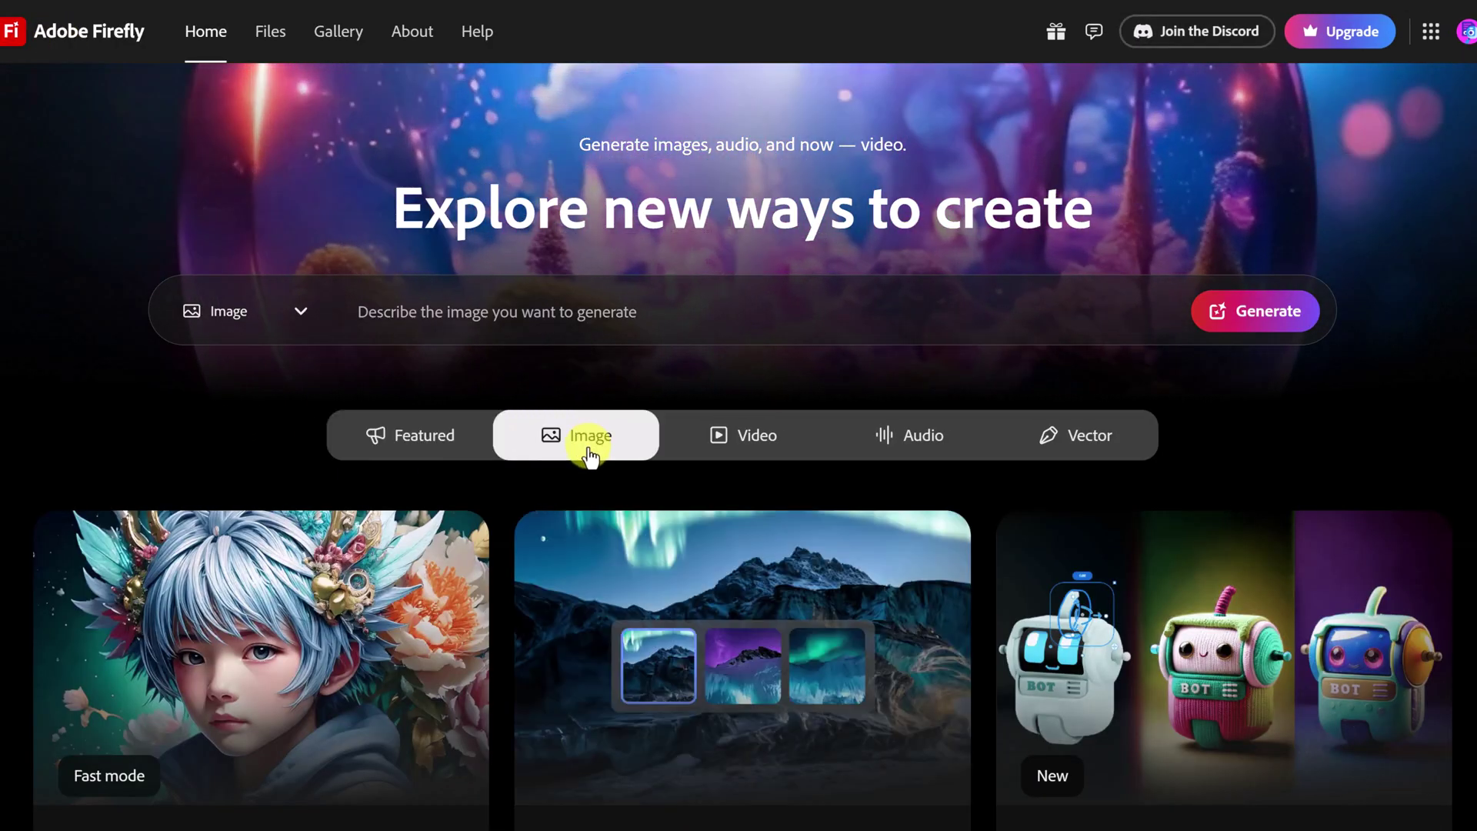
scroll(574, 436, down, 3)
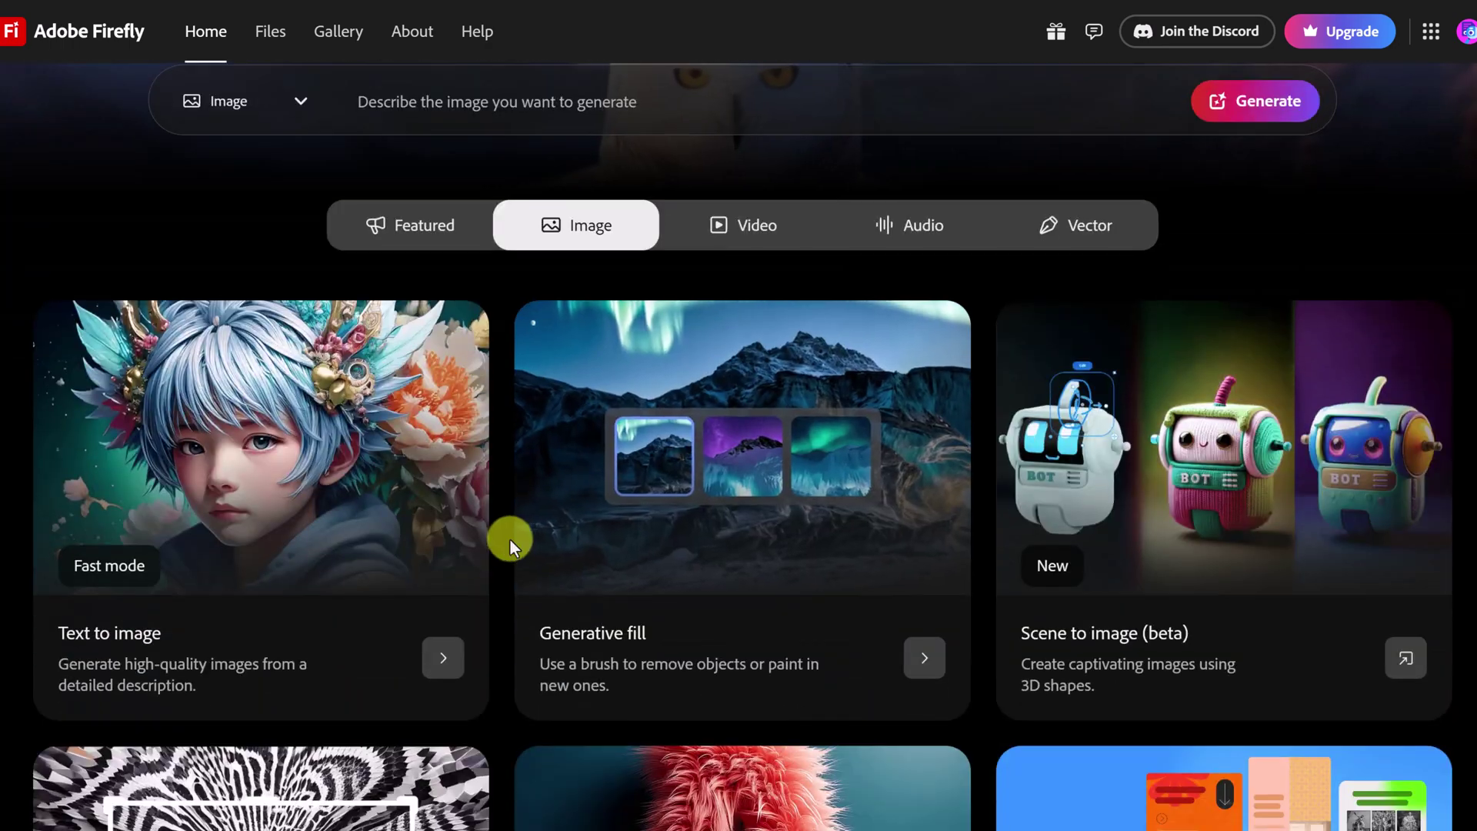
Open Text to image and paste the medieval knight before a castle at sunset prompt
click(291, 563)
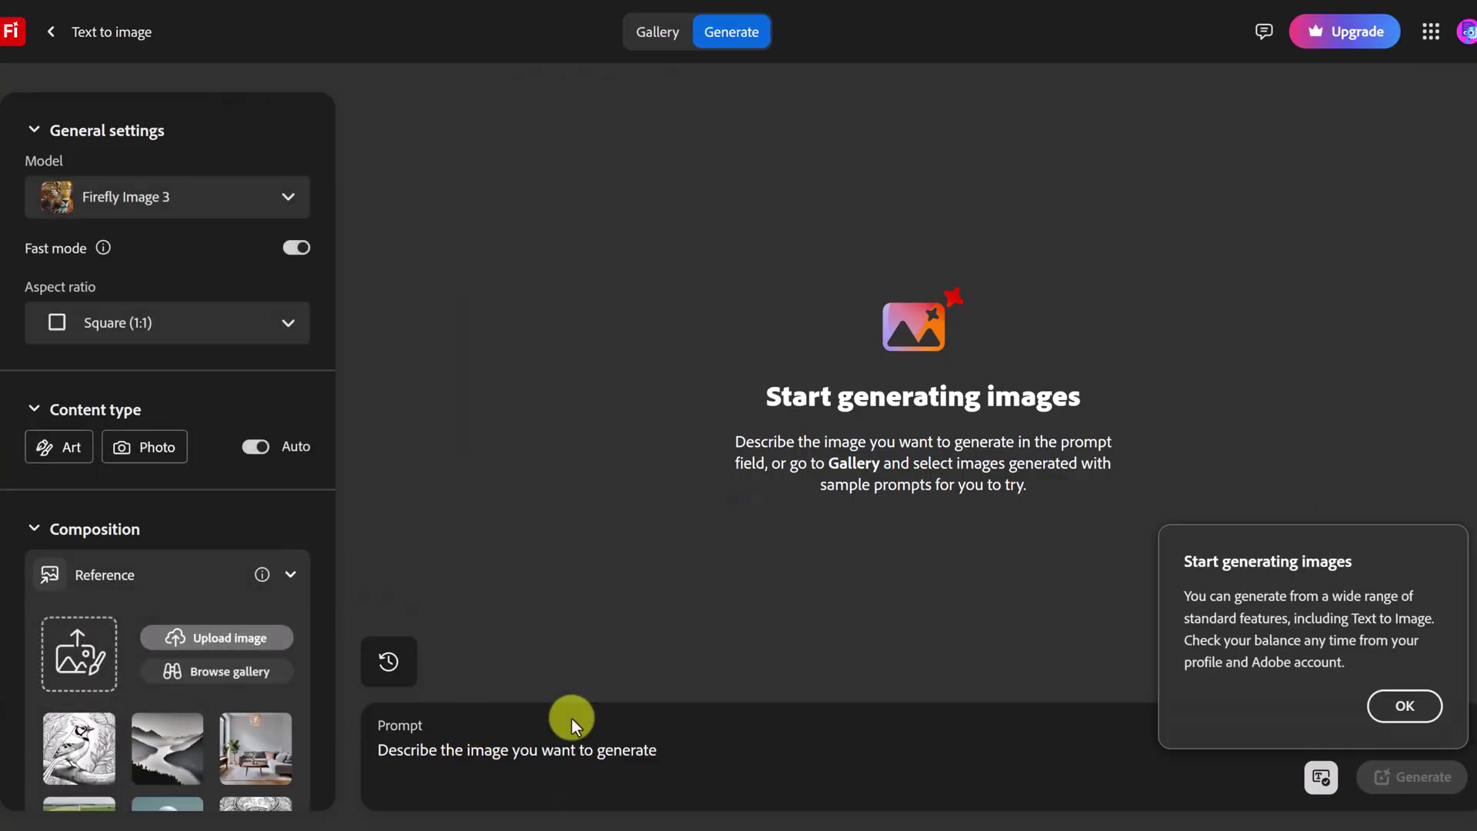
click(1405, 706)
click(650, 748)
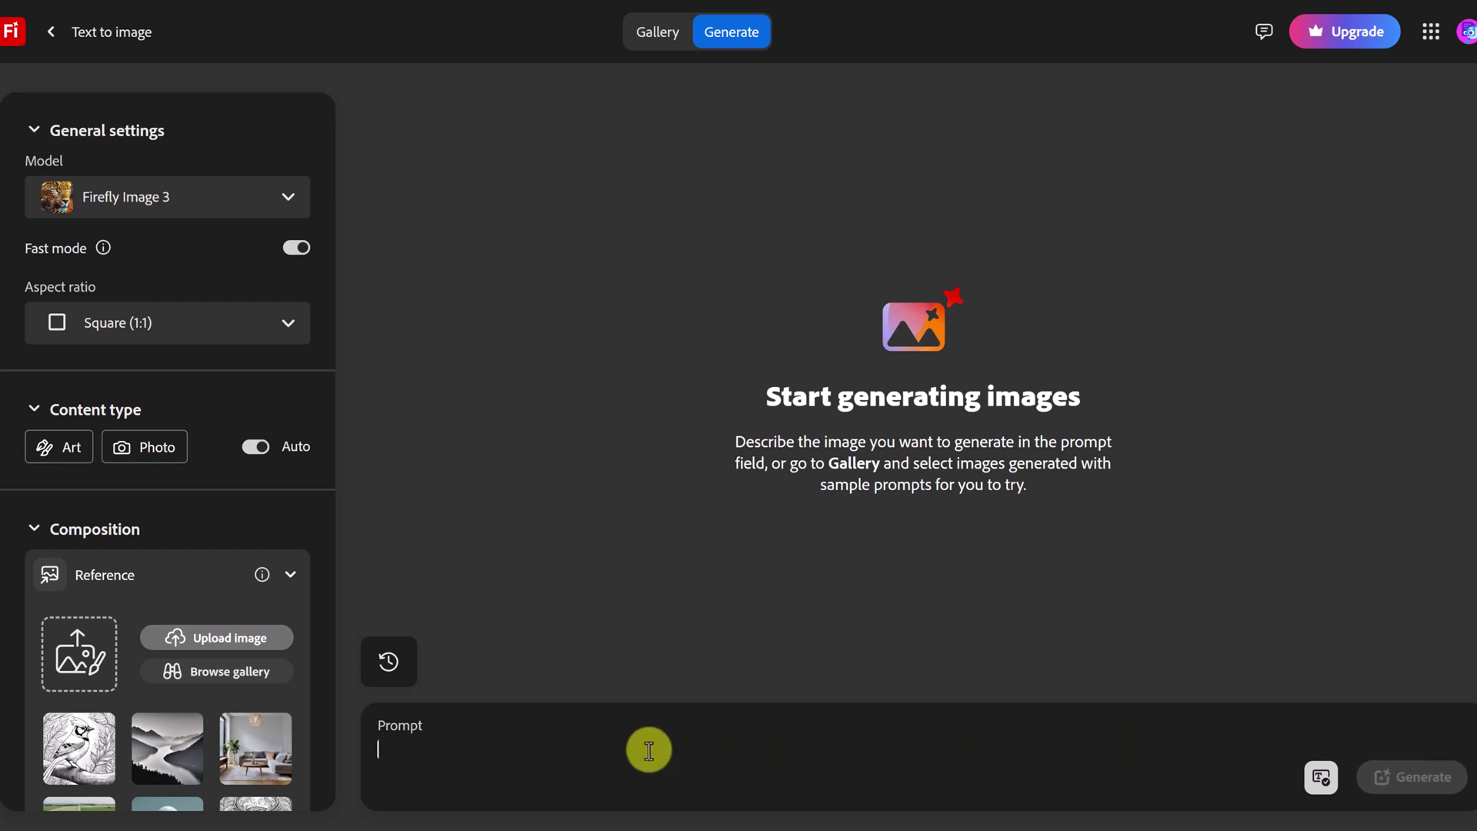
text(A detailed oil painting portrait of a medieval knight in shining armor standing in front of a grand castle at sunset, with dramatic light and deep shadows.)
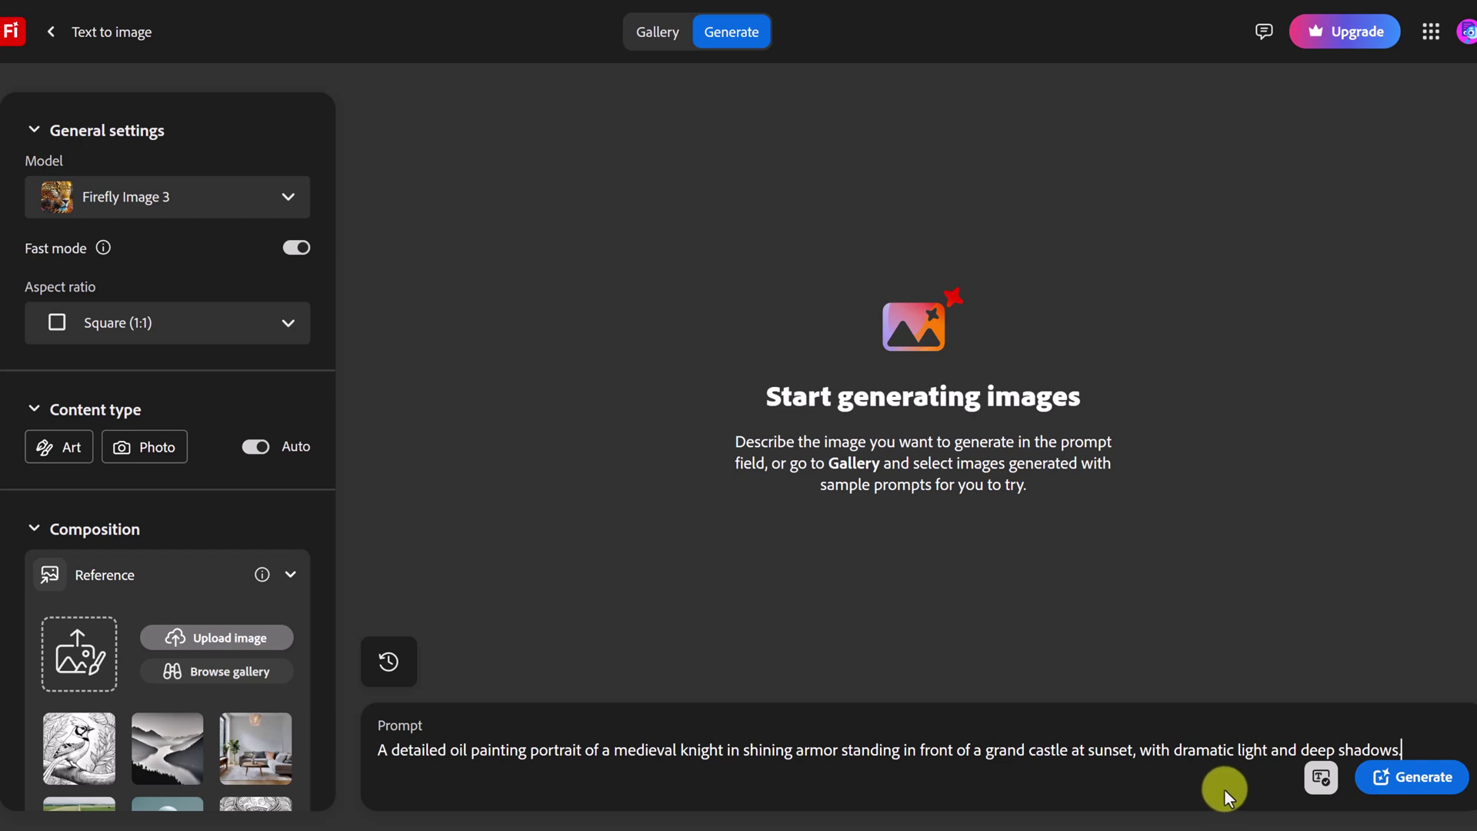
Set aspect ratio to Widescreen (16:9) and content type to Art, then generate
click(287, 321)
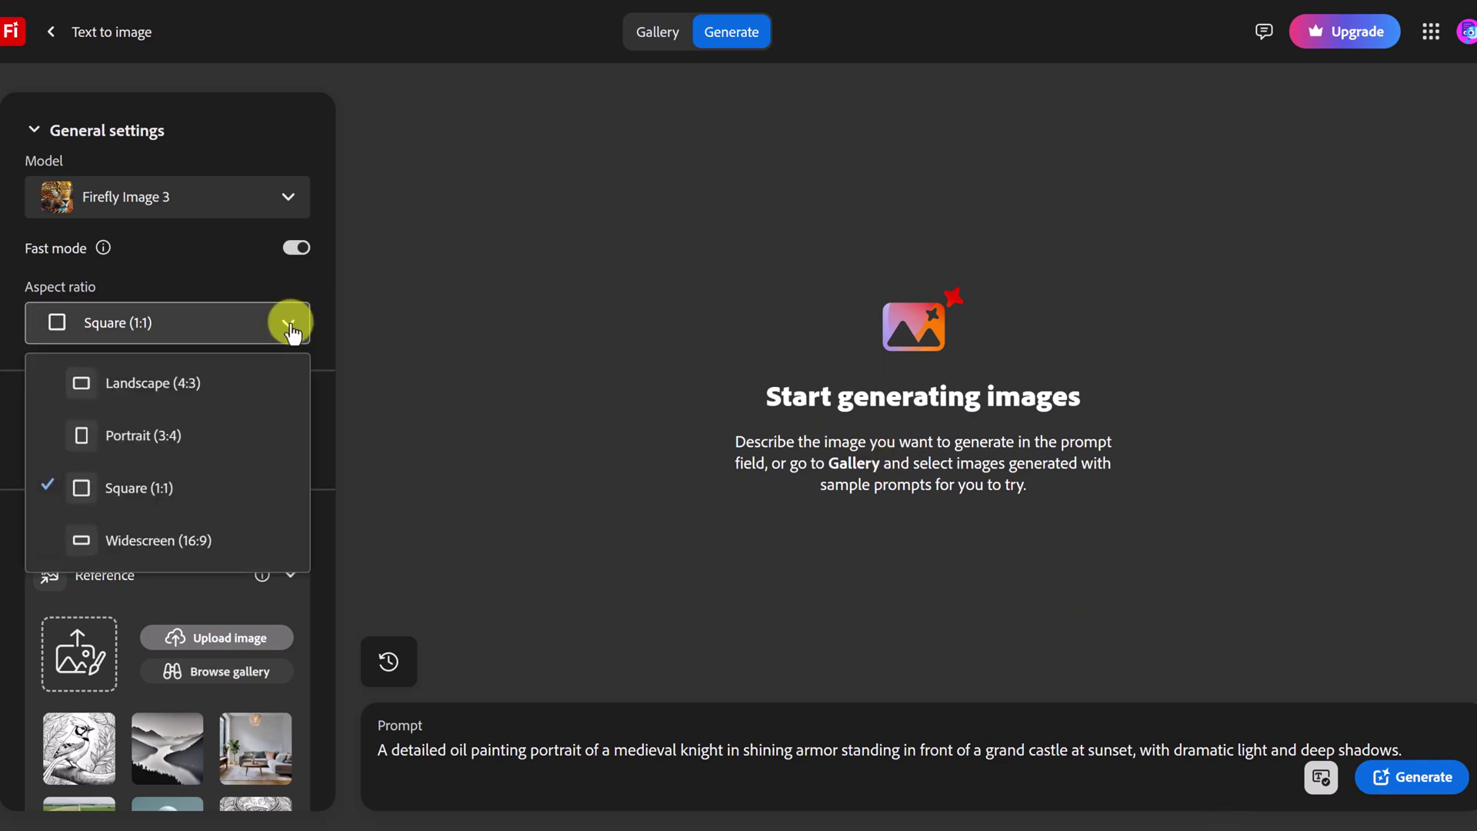
click(206, 541)
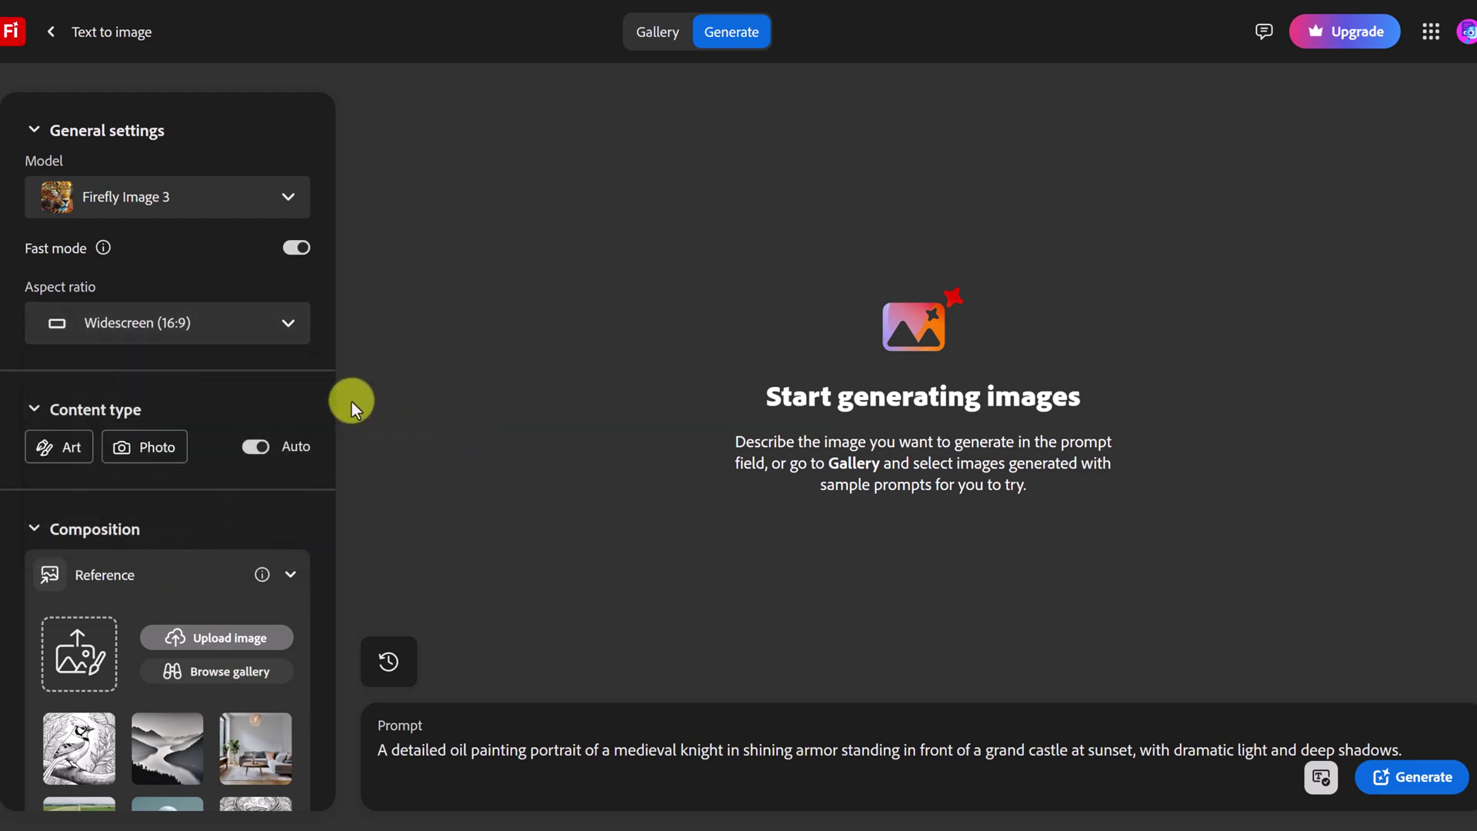
scroll(214, 466, down, 1)
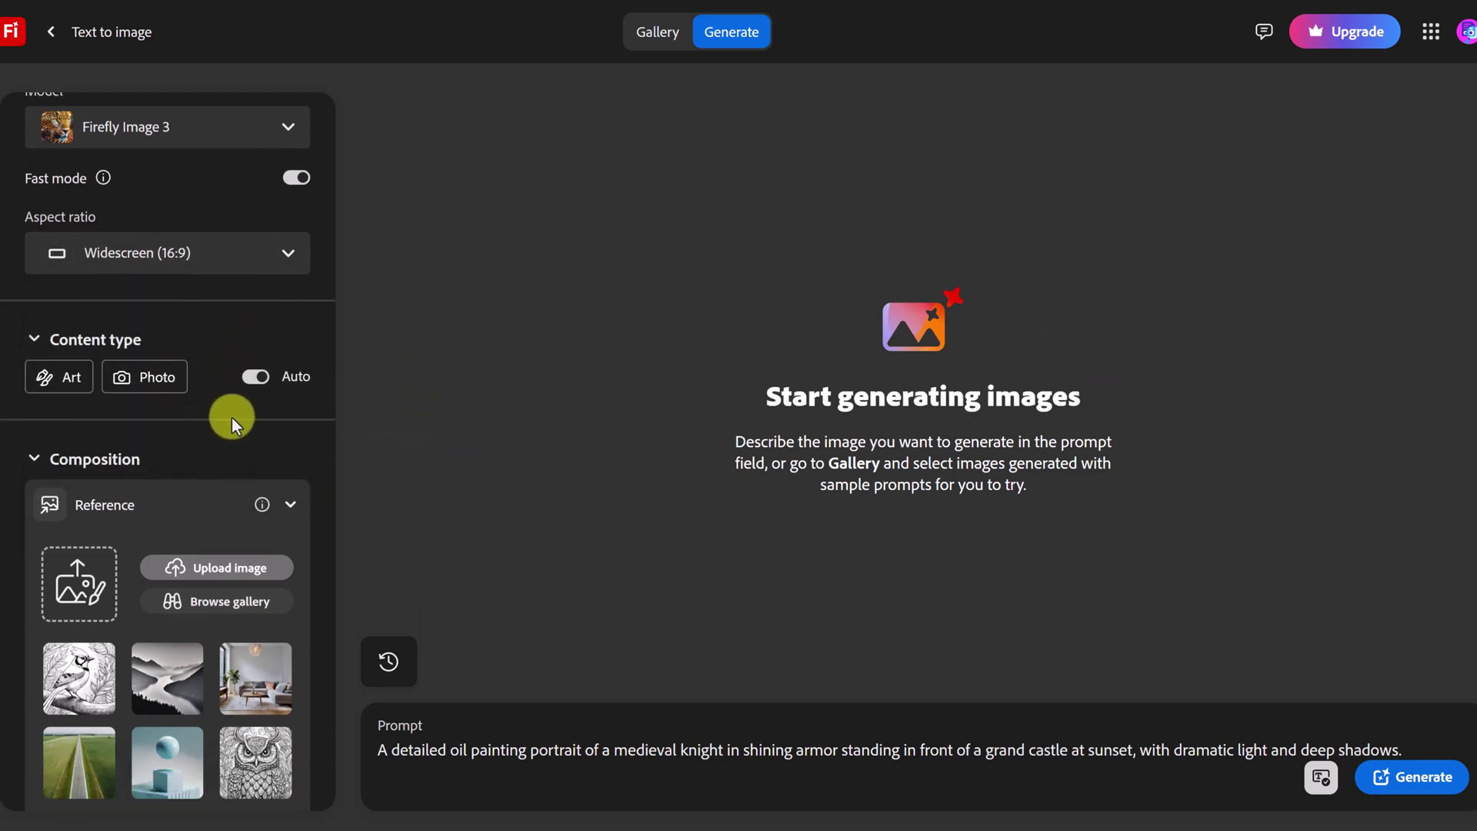
click(55, 376)
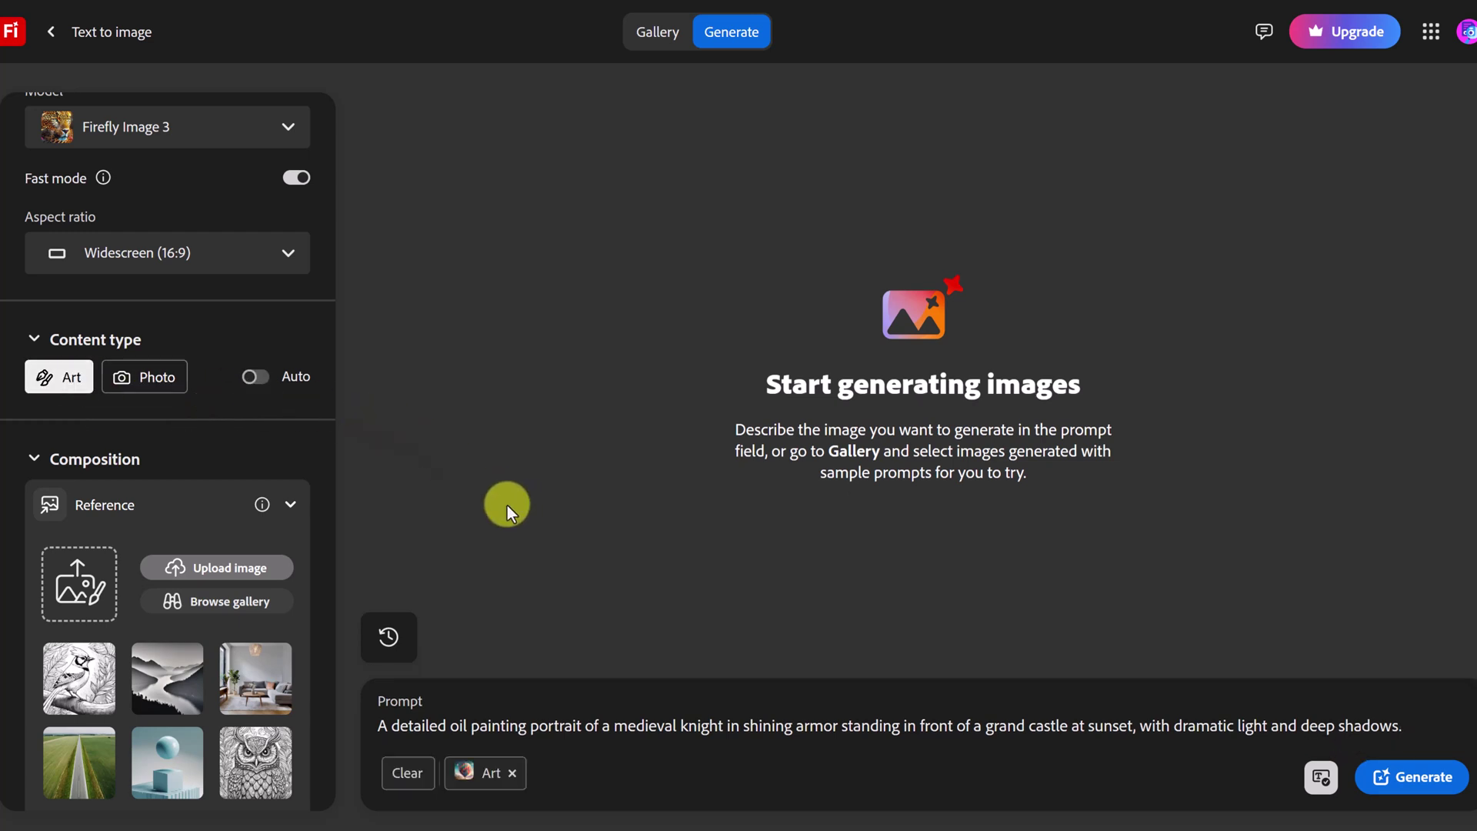
scroll(231, 615, down, 4)
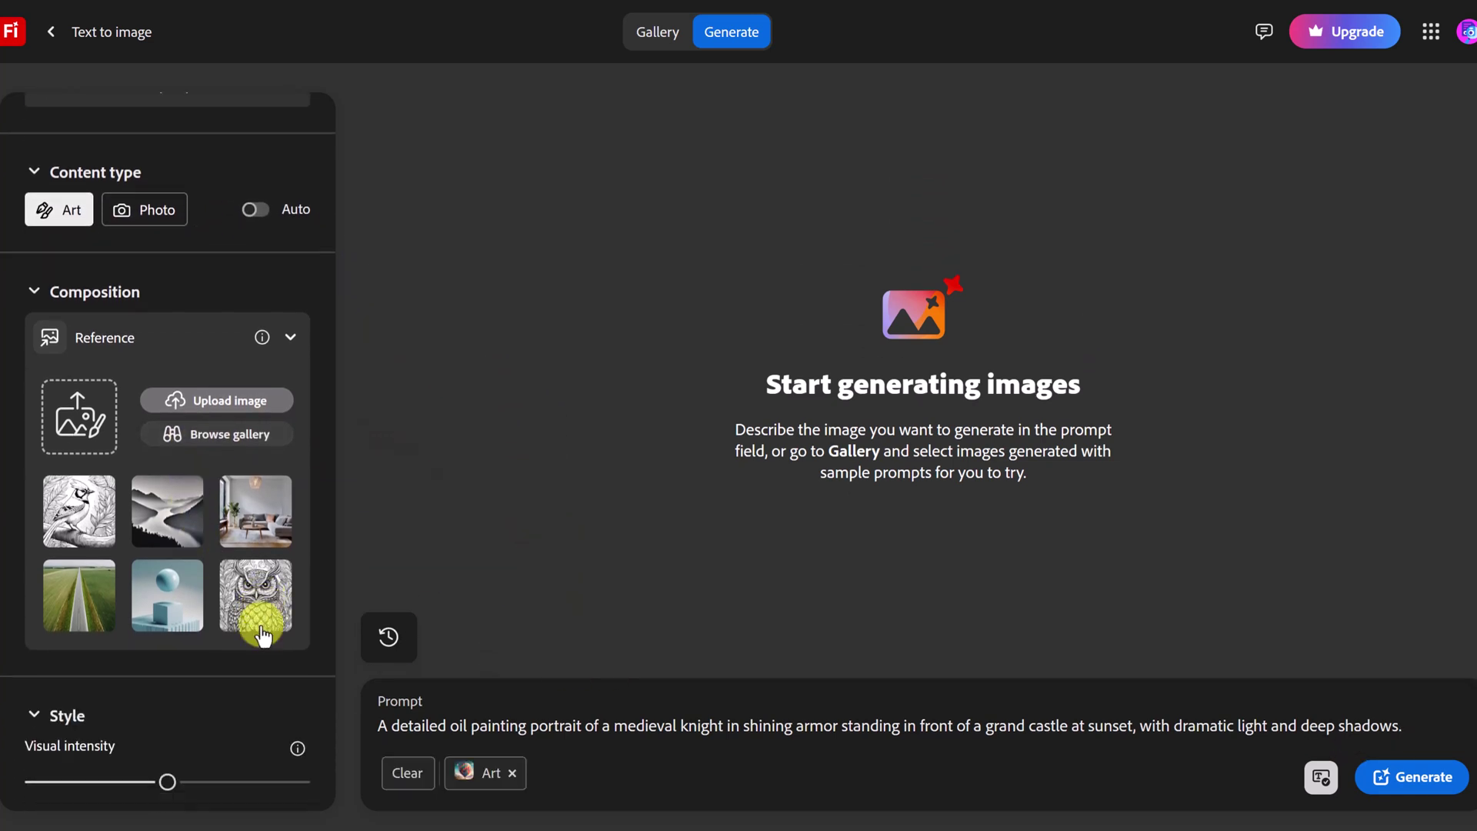
scroll(248, 627, down, 7)
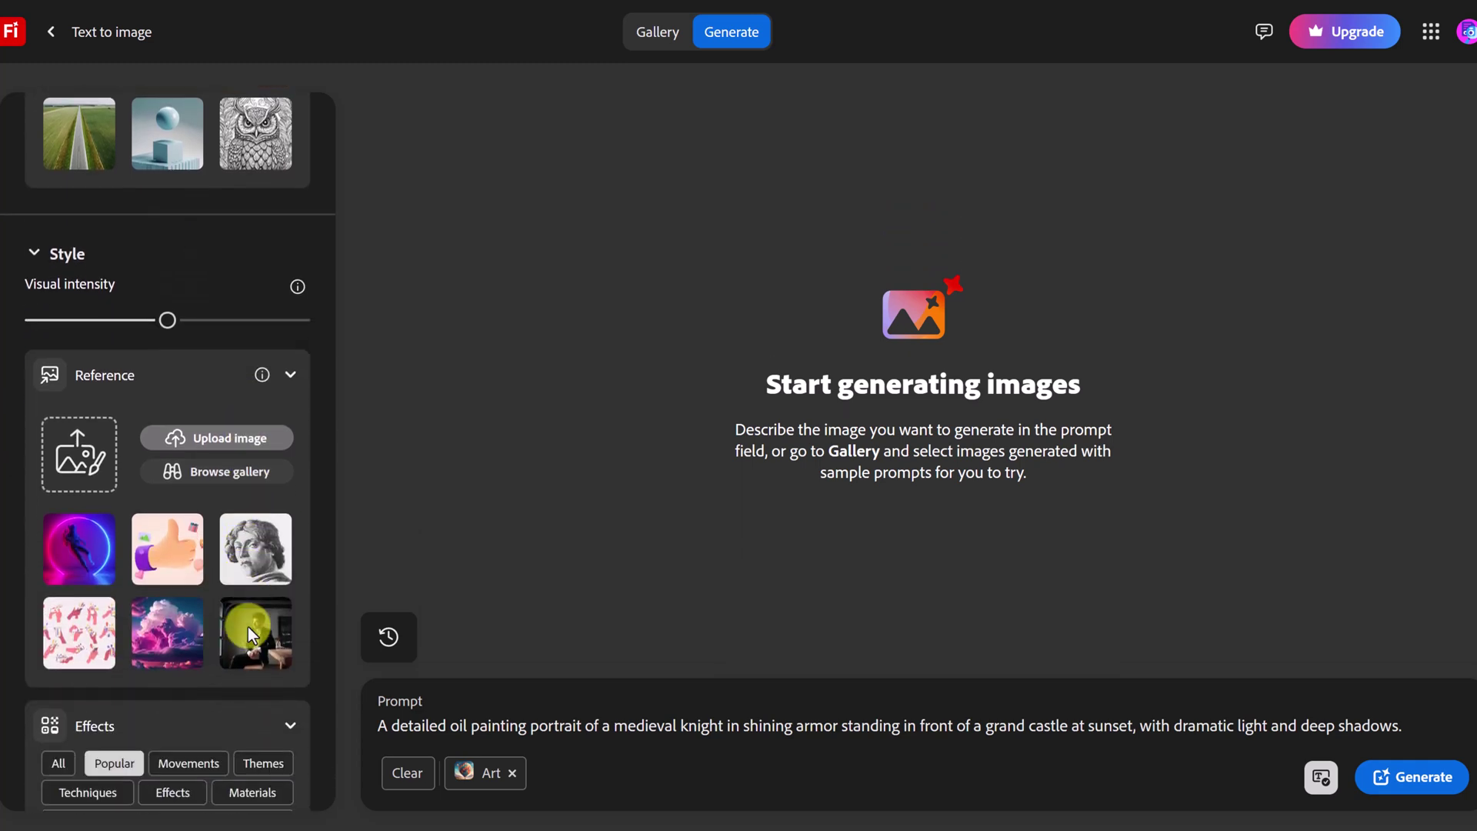
click(1422, 777)
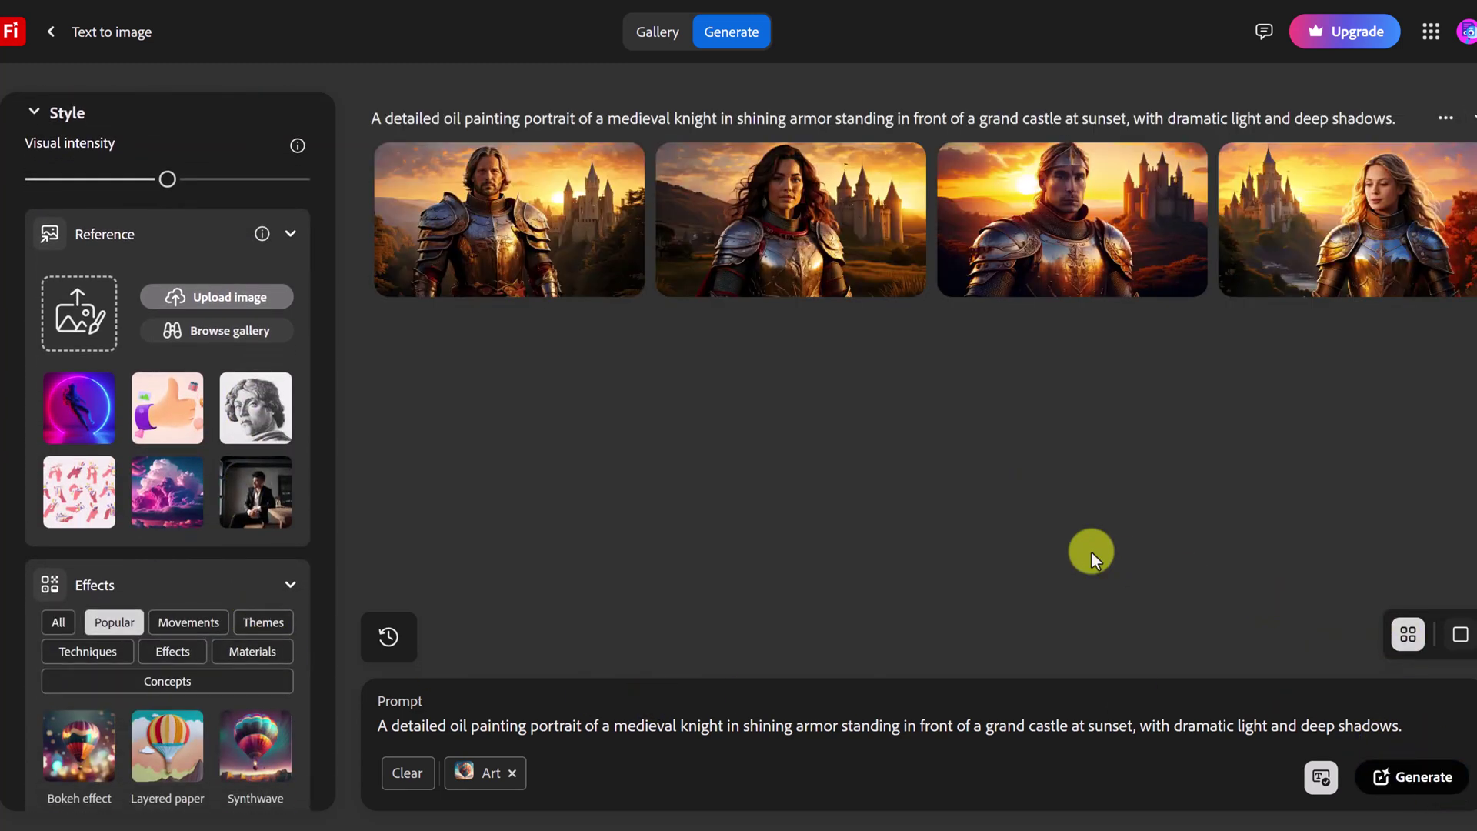
Preview the second knight image, download it as a JPG, and dismiss the transparency notice
mouse_move(851, 245)
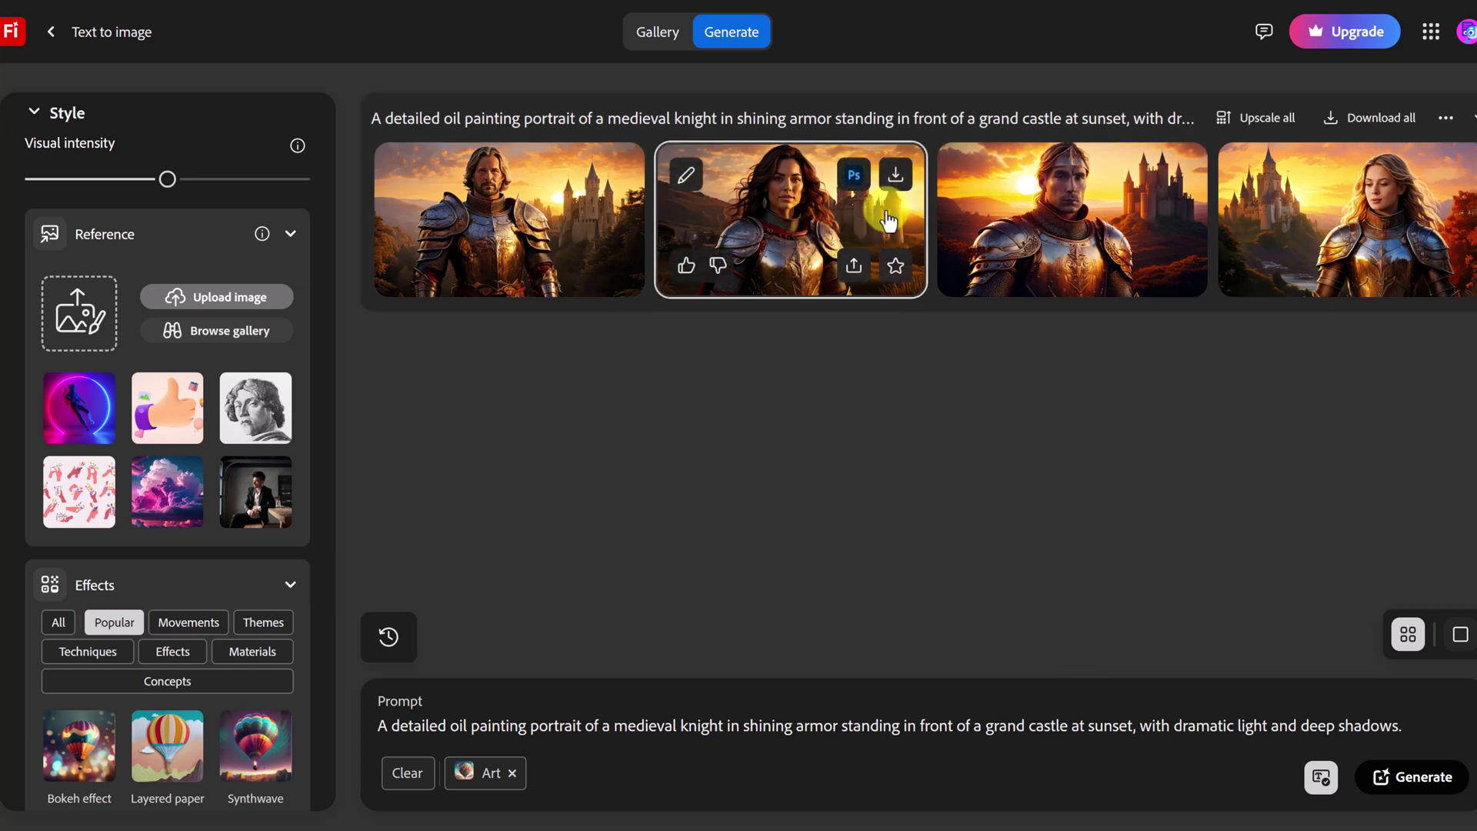
click(791, 224)
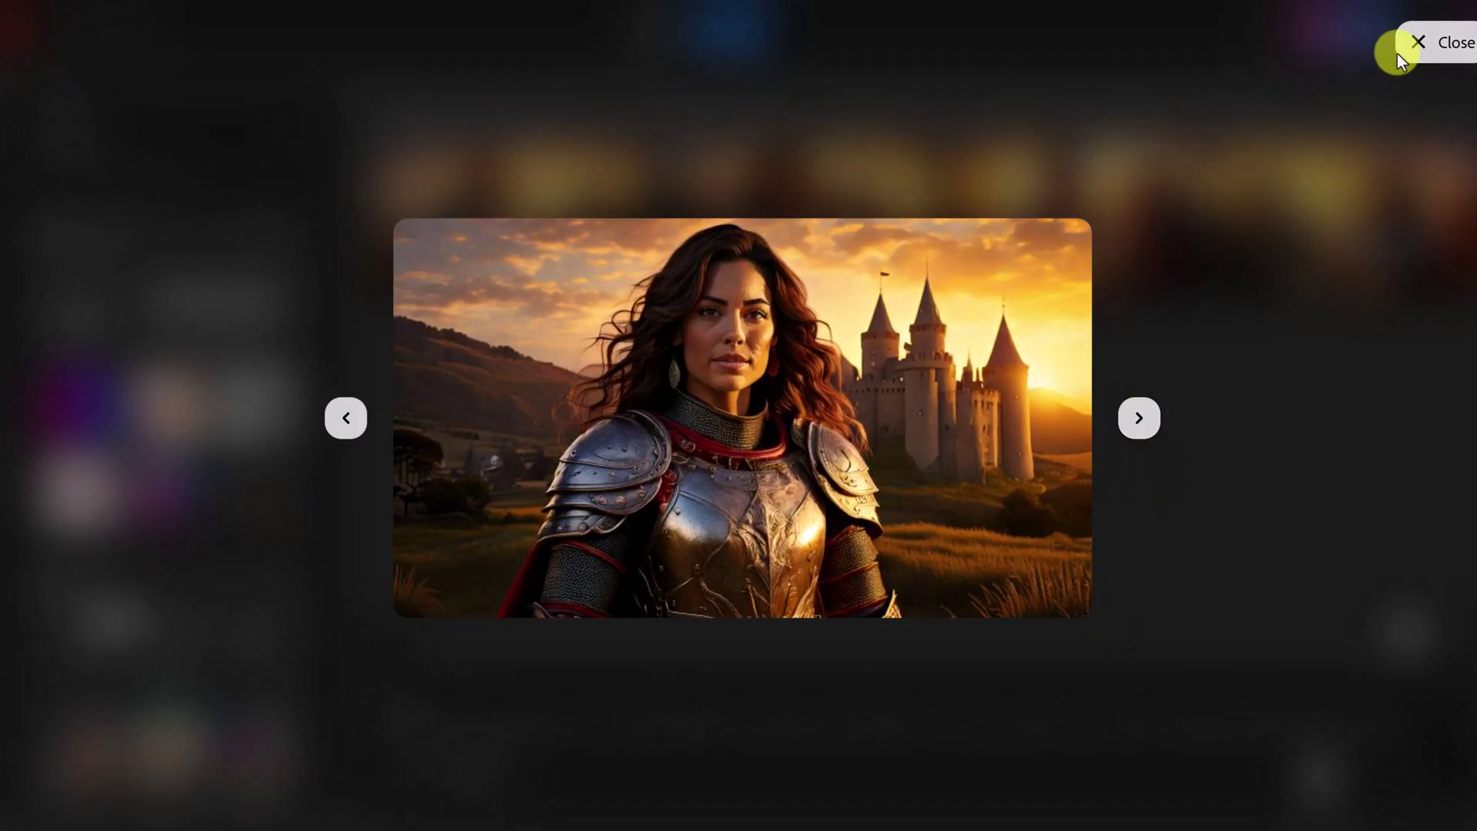
click(1418, 42)
click(893, 171)
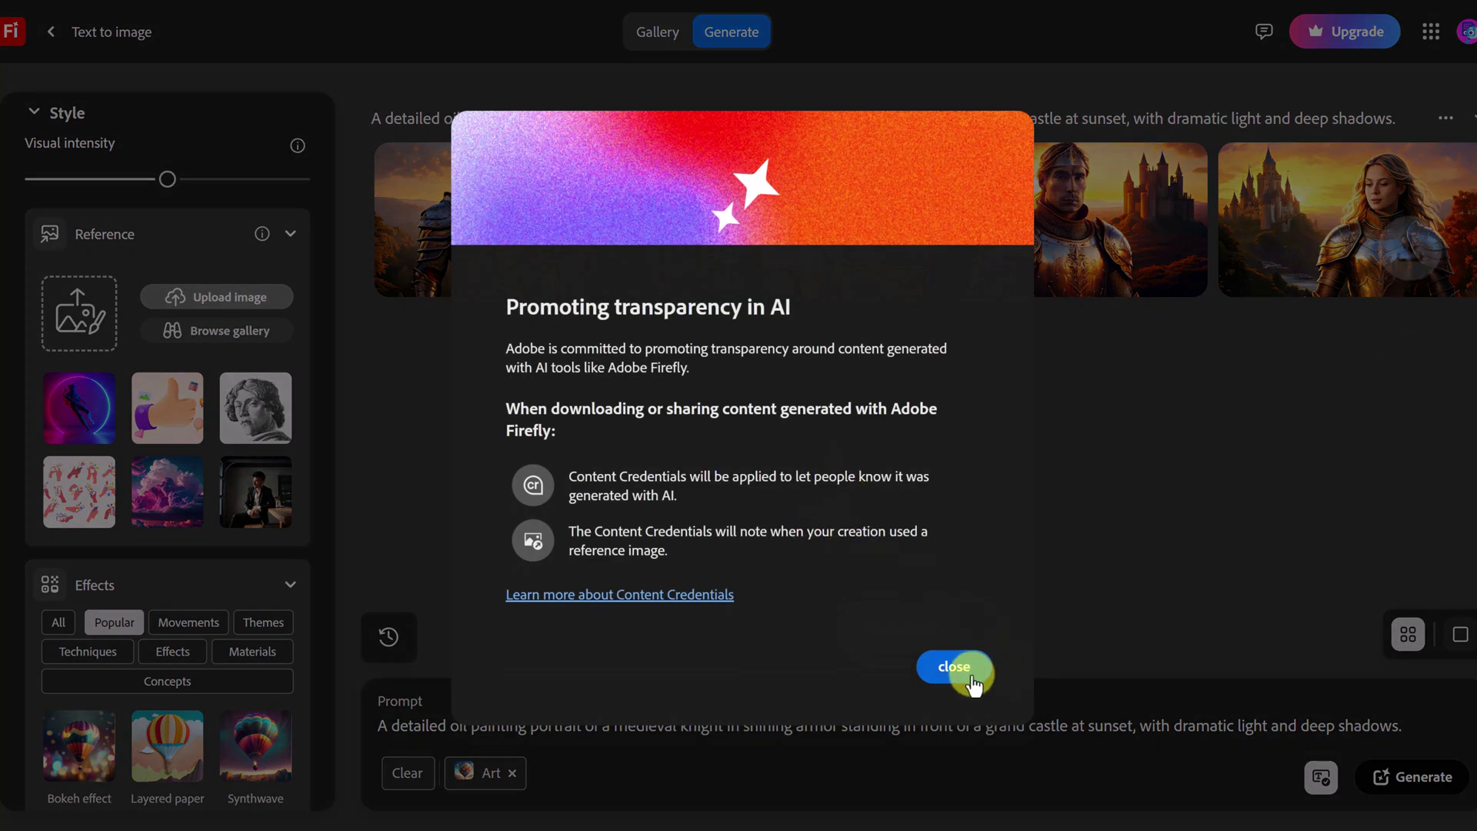
click(966, 667)
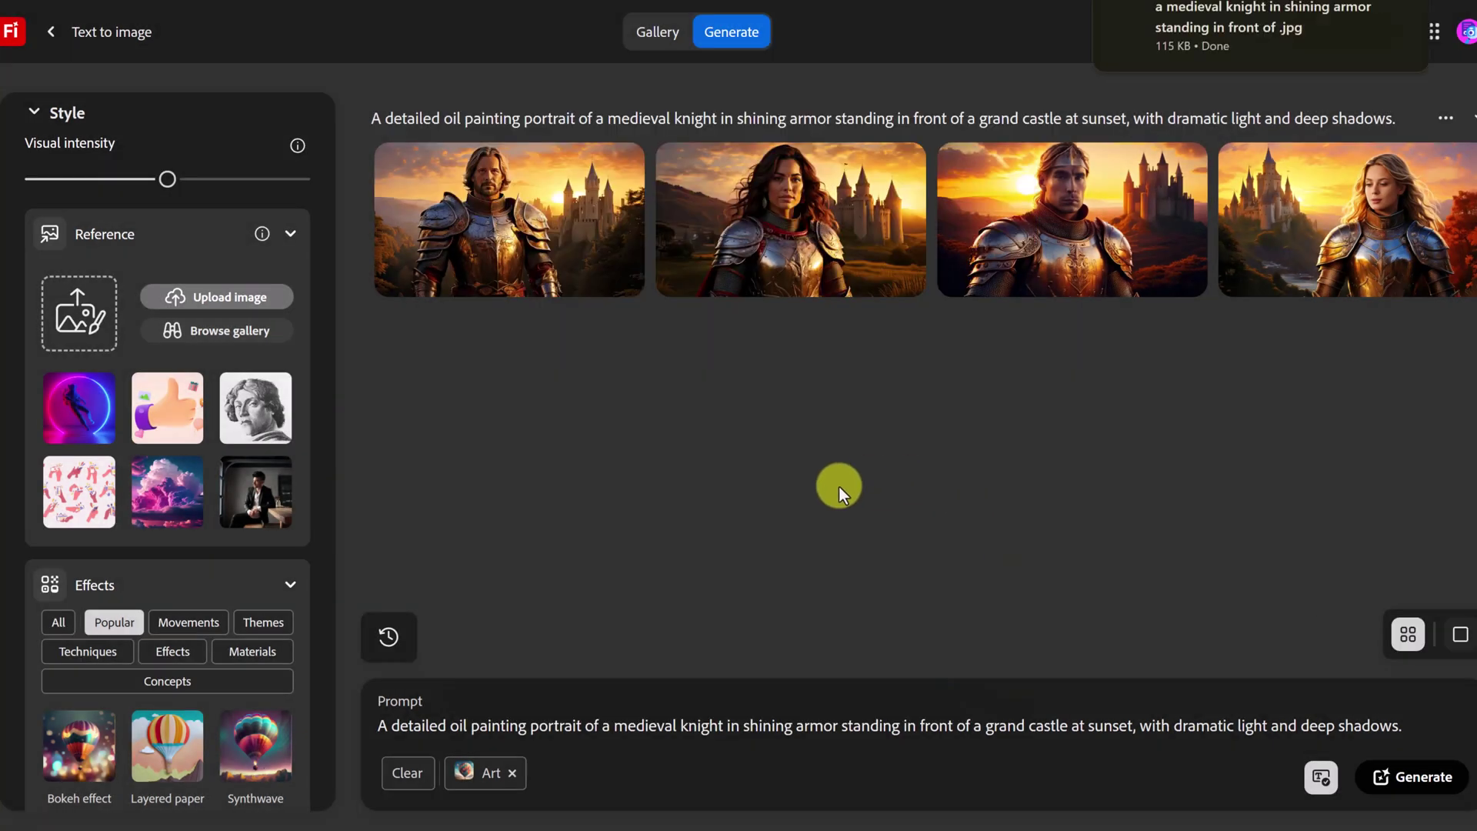
Go from the Firefly home page to the Video tab's Image to video generator
click(51, 31)
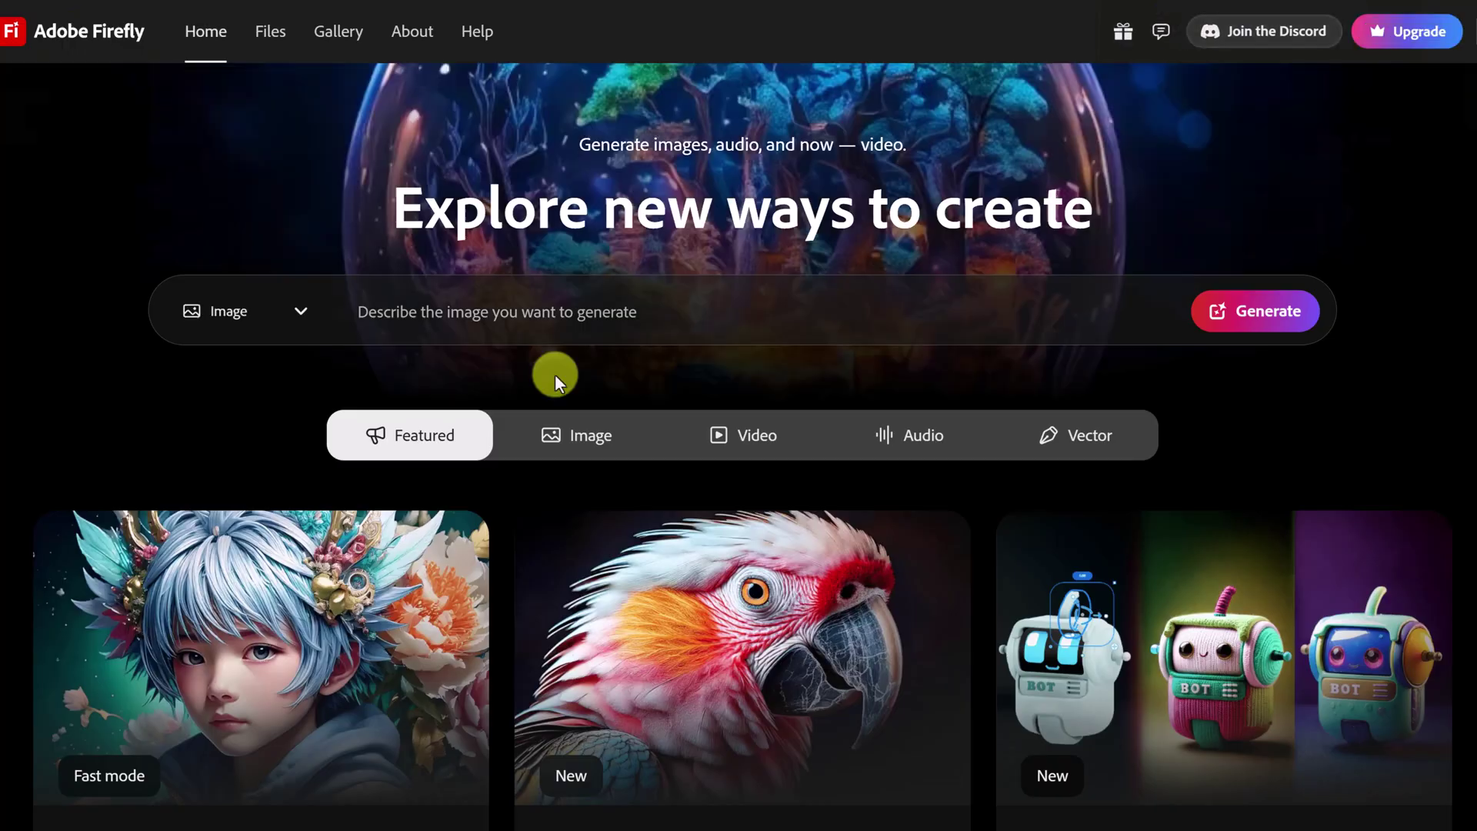
scroll(692, 308, down, 3)
click(752, 224)
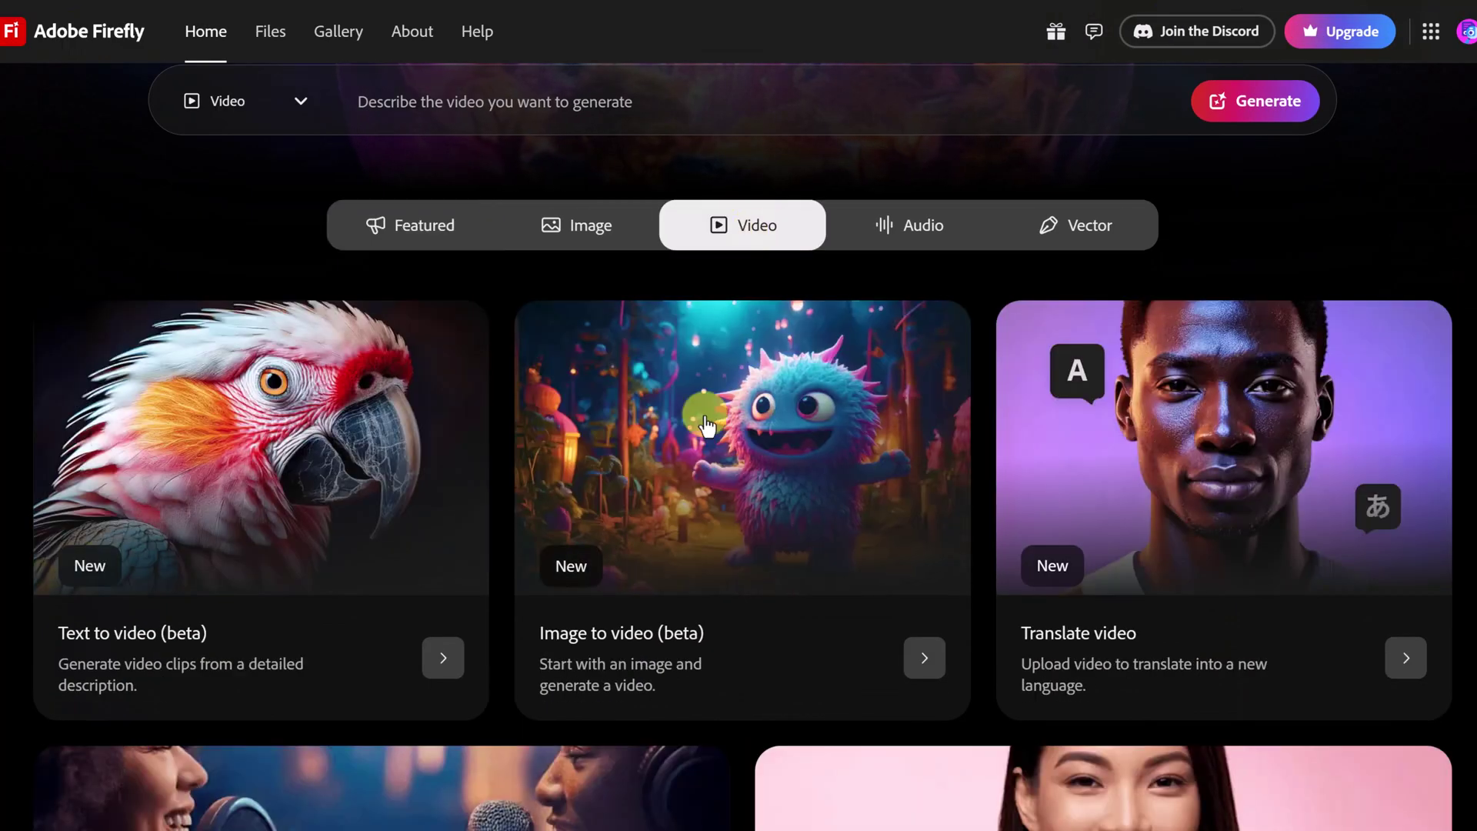
click(732, 551)
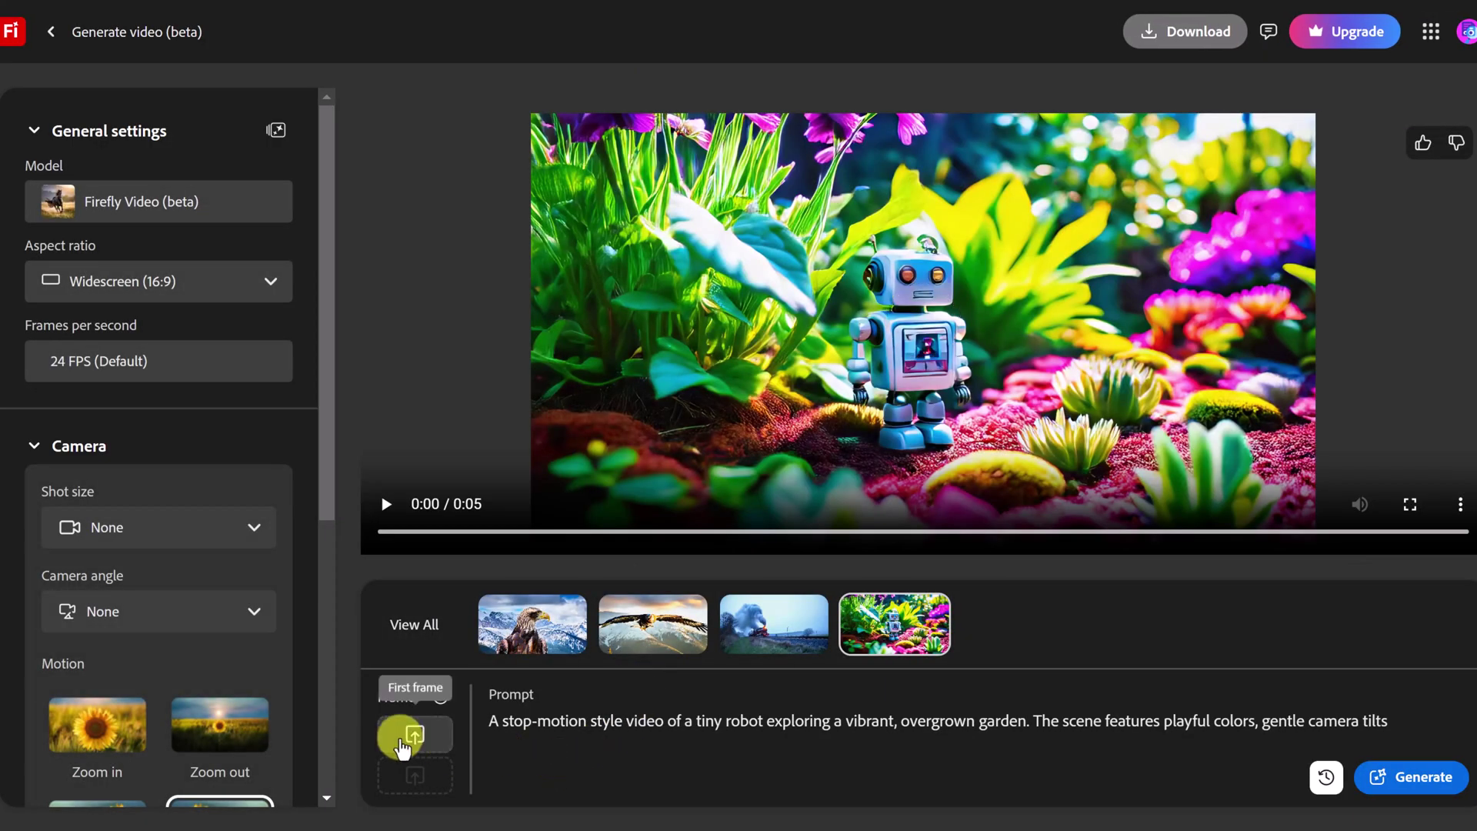
Upload the downloaded Firefly knight image from Downloads as the first frame and accept the terms
click(415, 735)
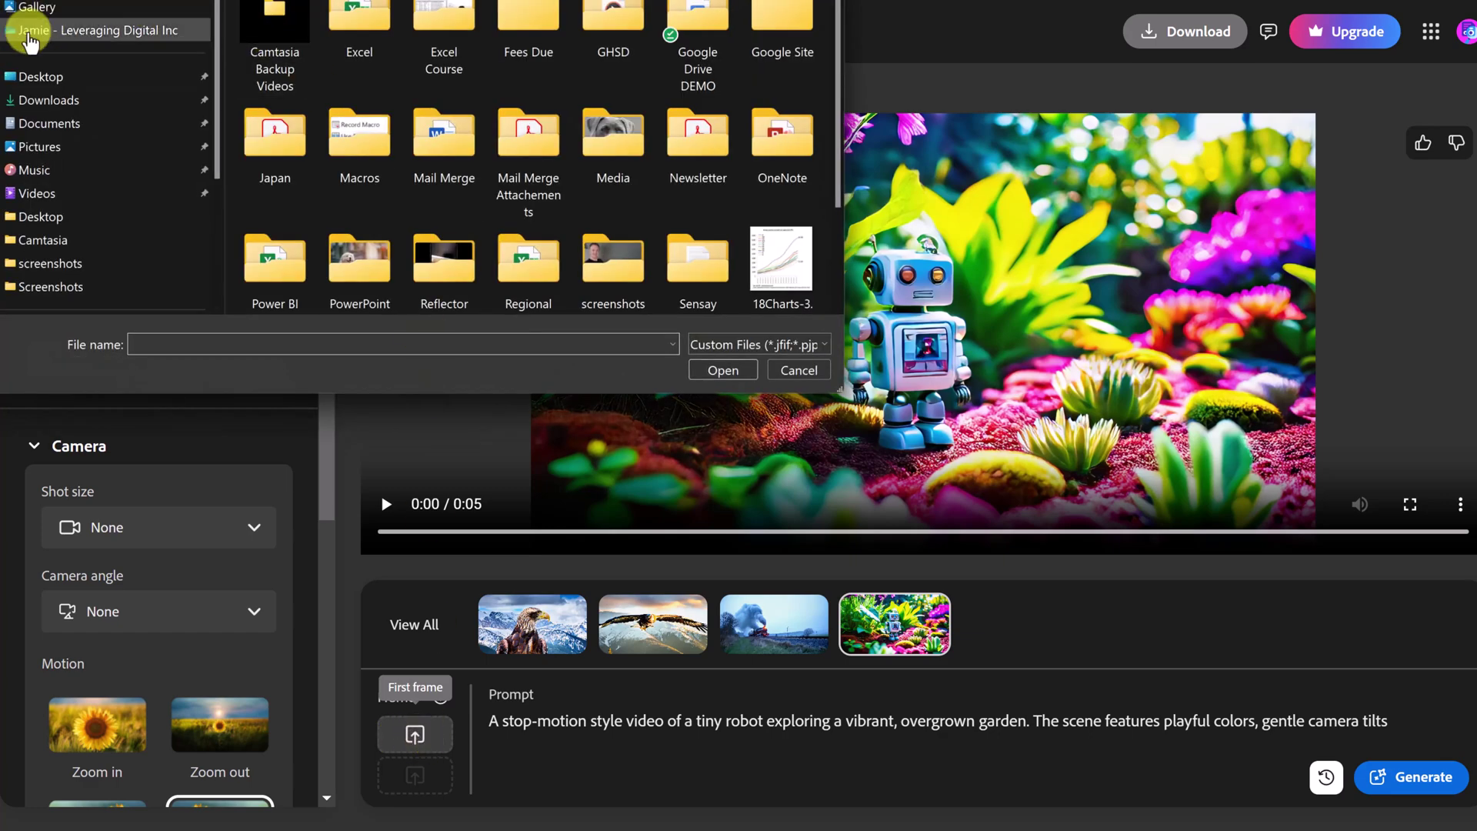
click(61, 102)
double_click(281, 31)
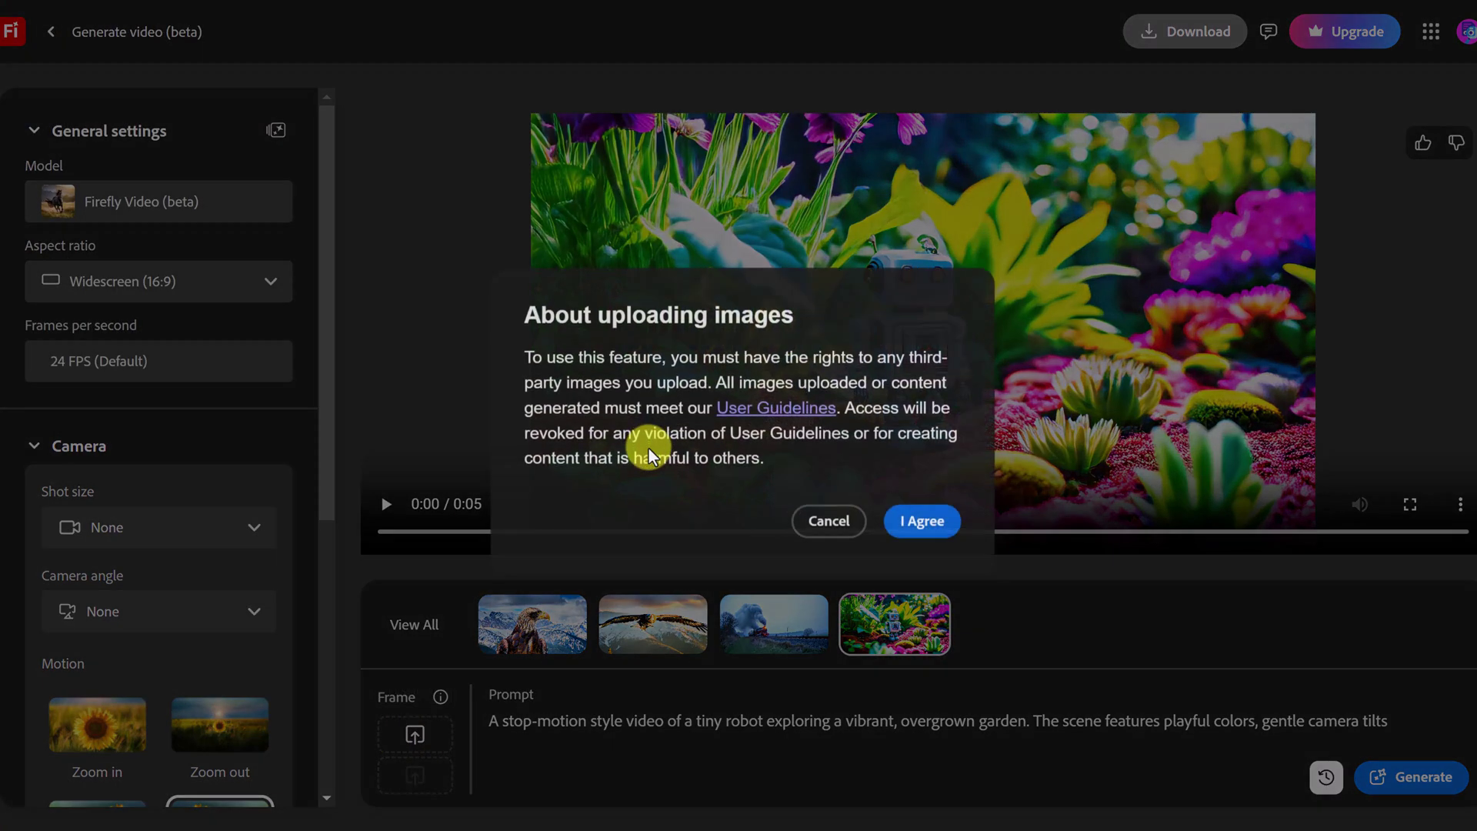
click(926, 519)
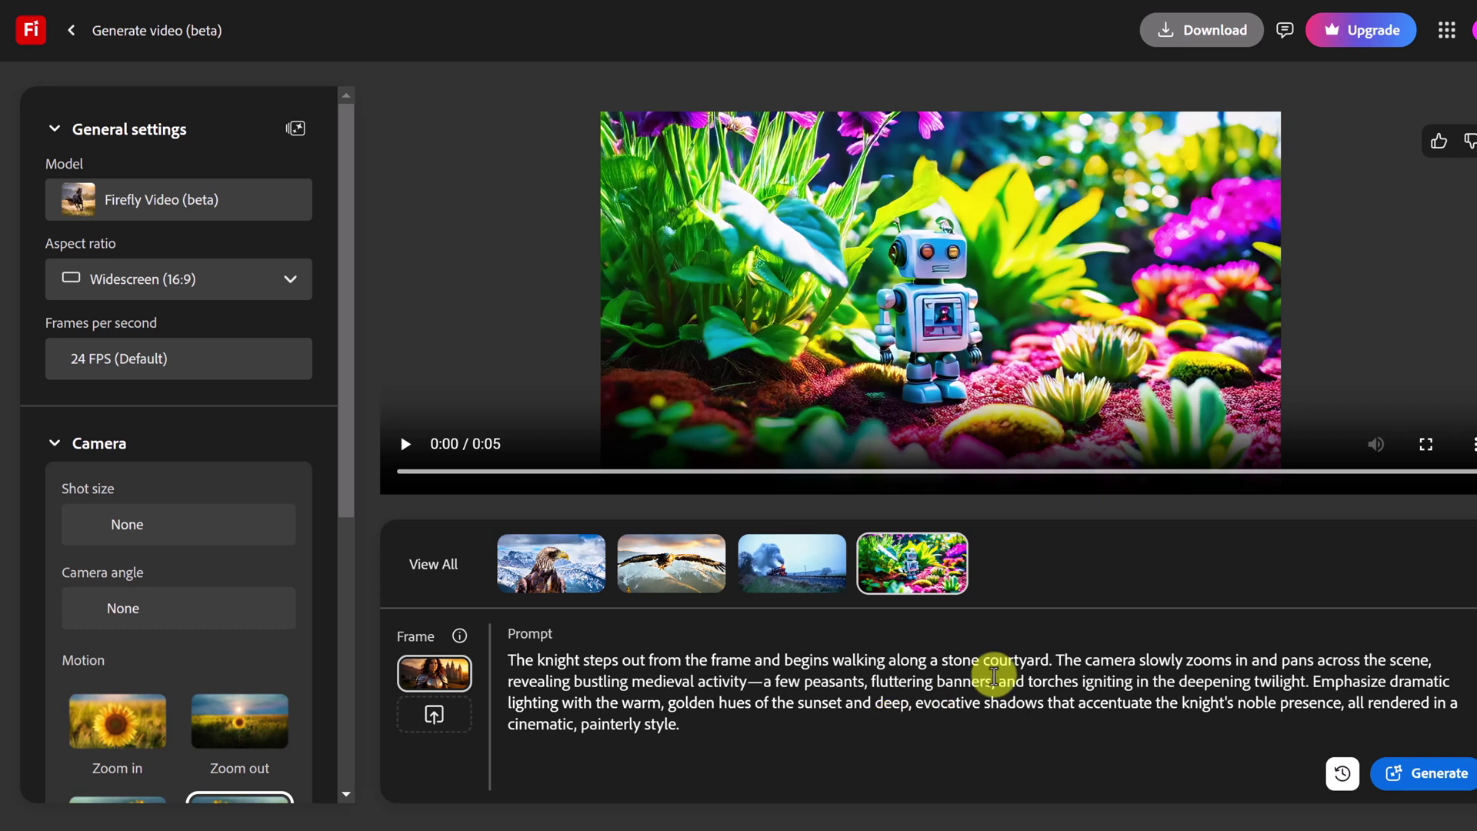
Generate the knight courtyard-walk video and play the resulting 5-second clip
click(1431, 783)
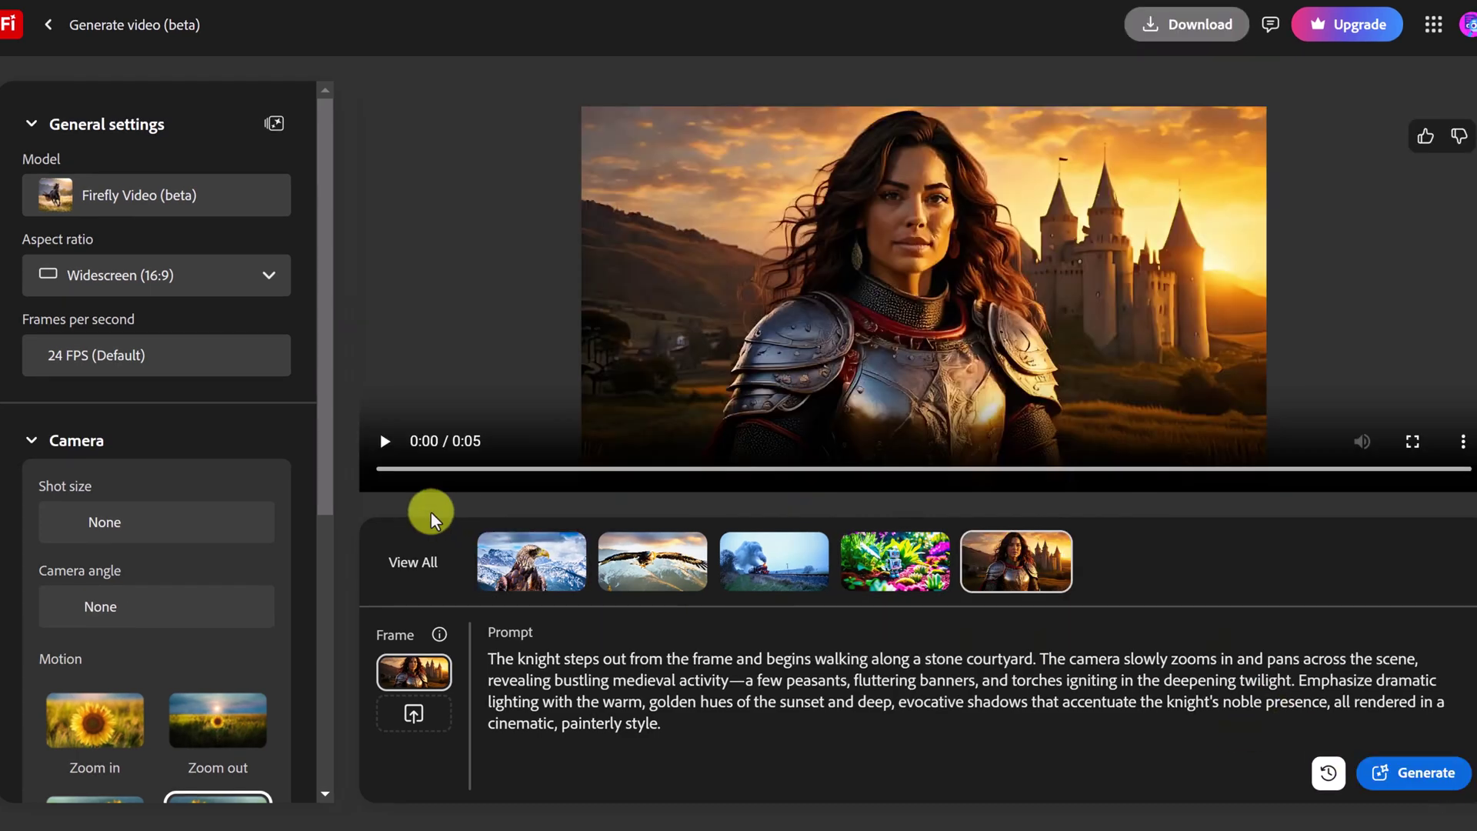
click(384, 443)
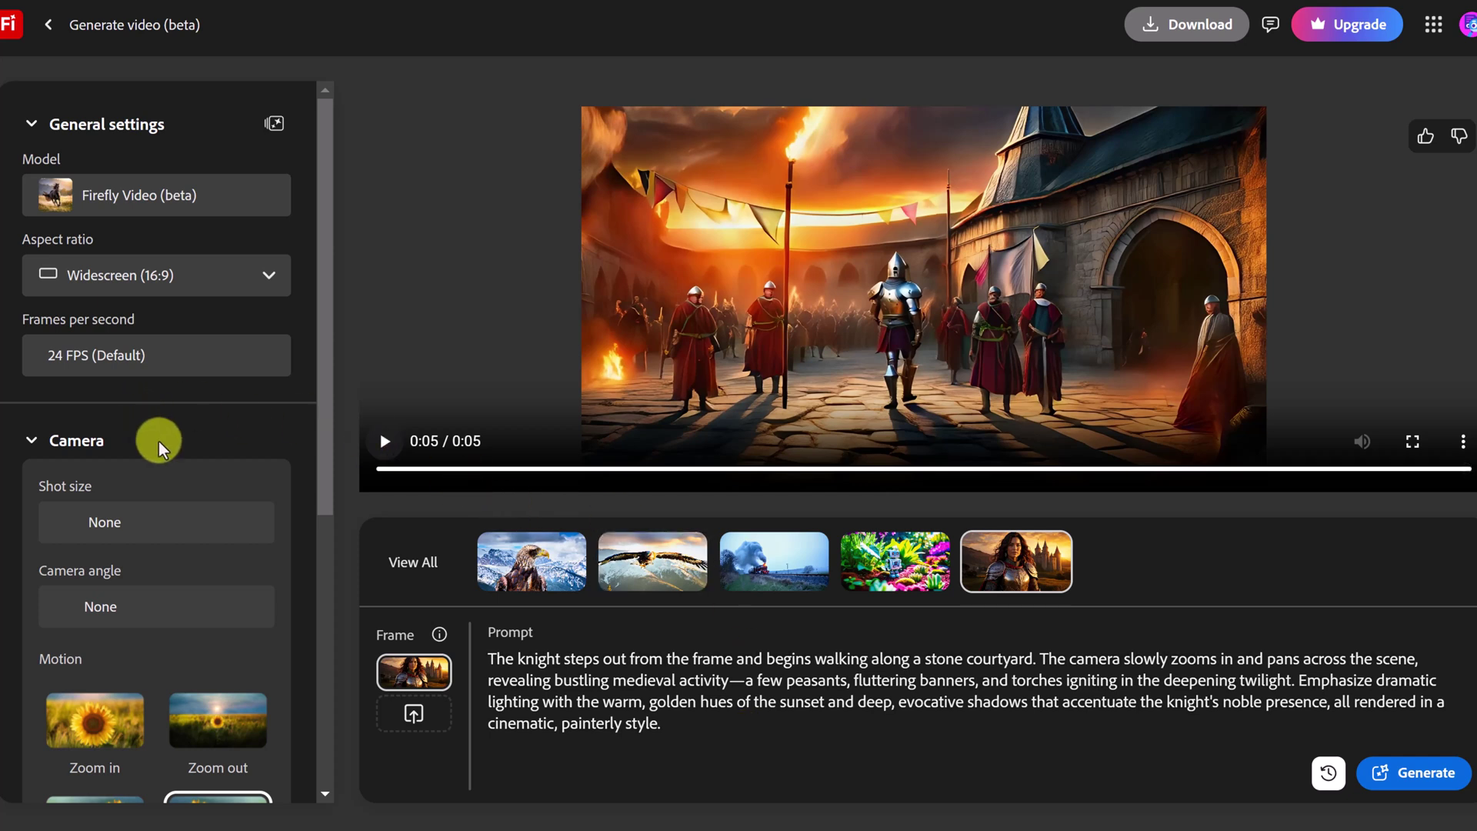
Review the Motion and Seed settings, then edit the prompt so the knight smiles, then gazes at the castle
scroll(159, 440, down, 4)
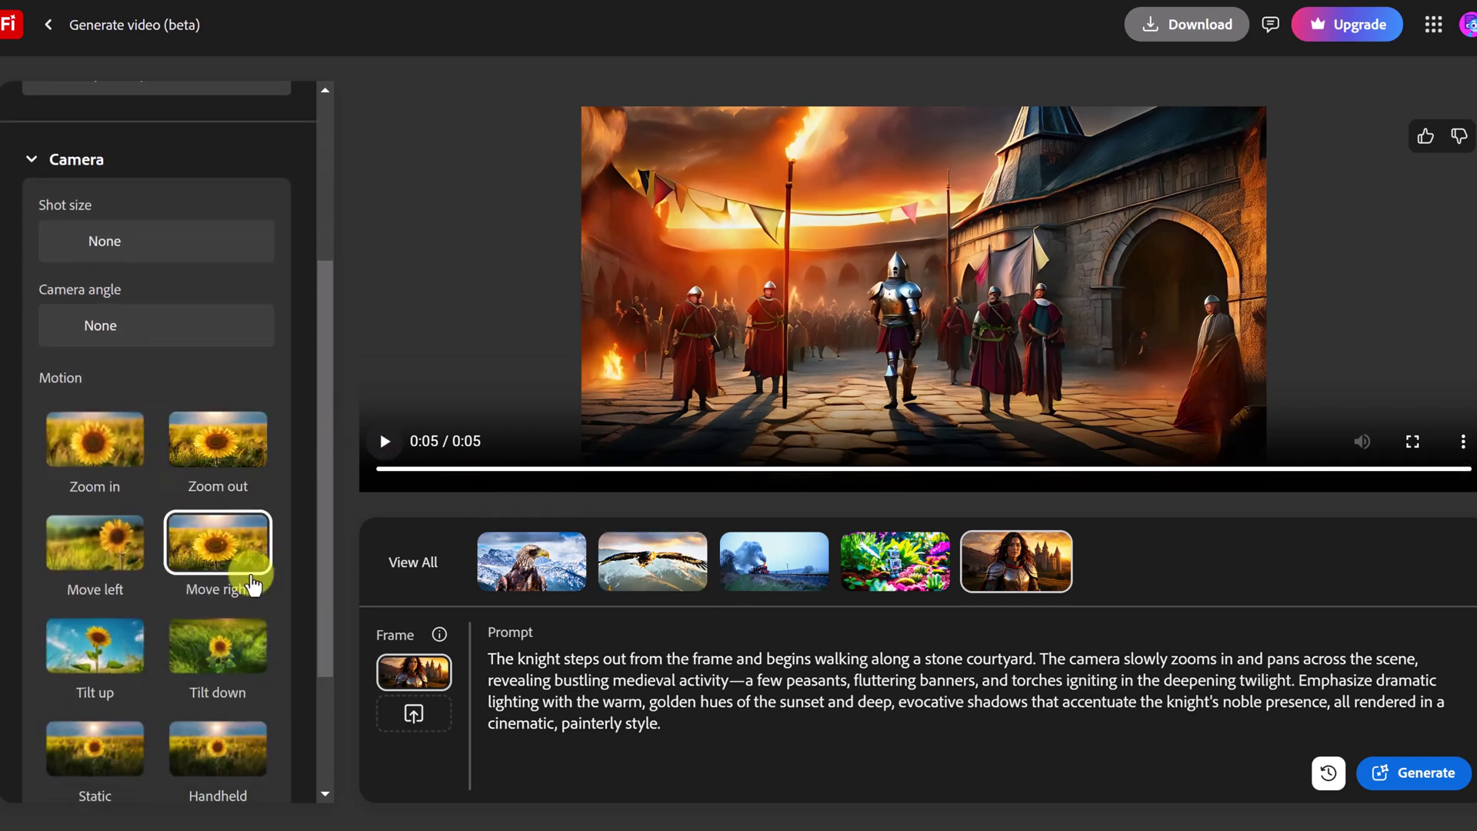
scroll(107, 685, down, 3)
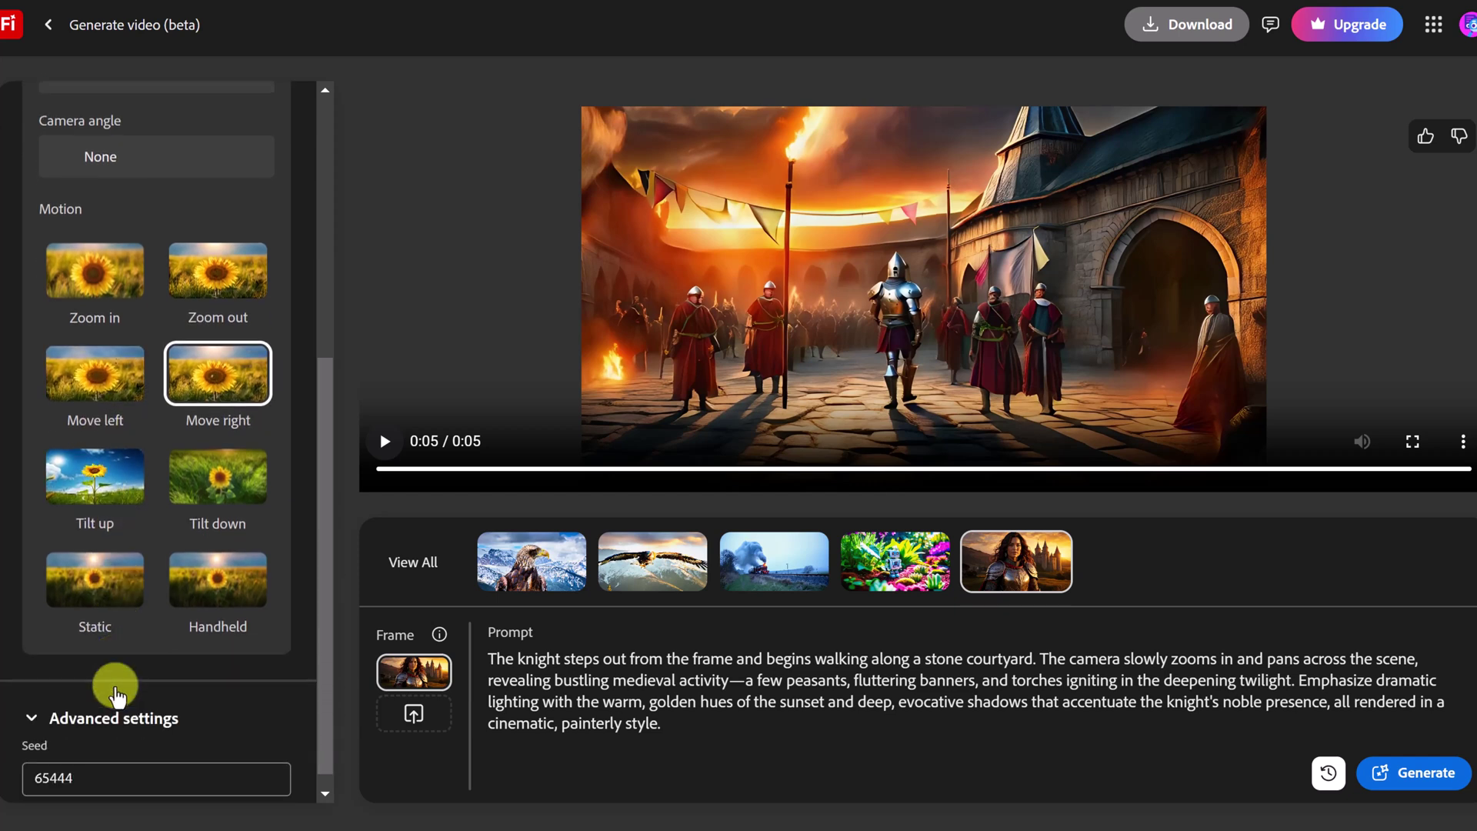
click(682, 734)
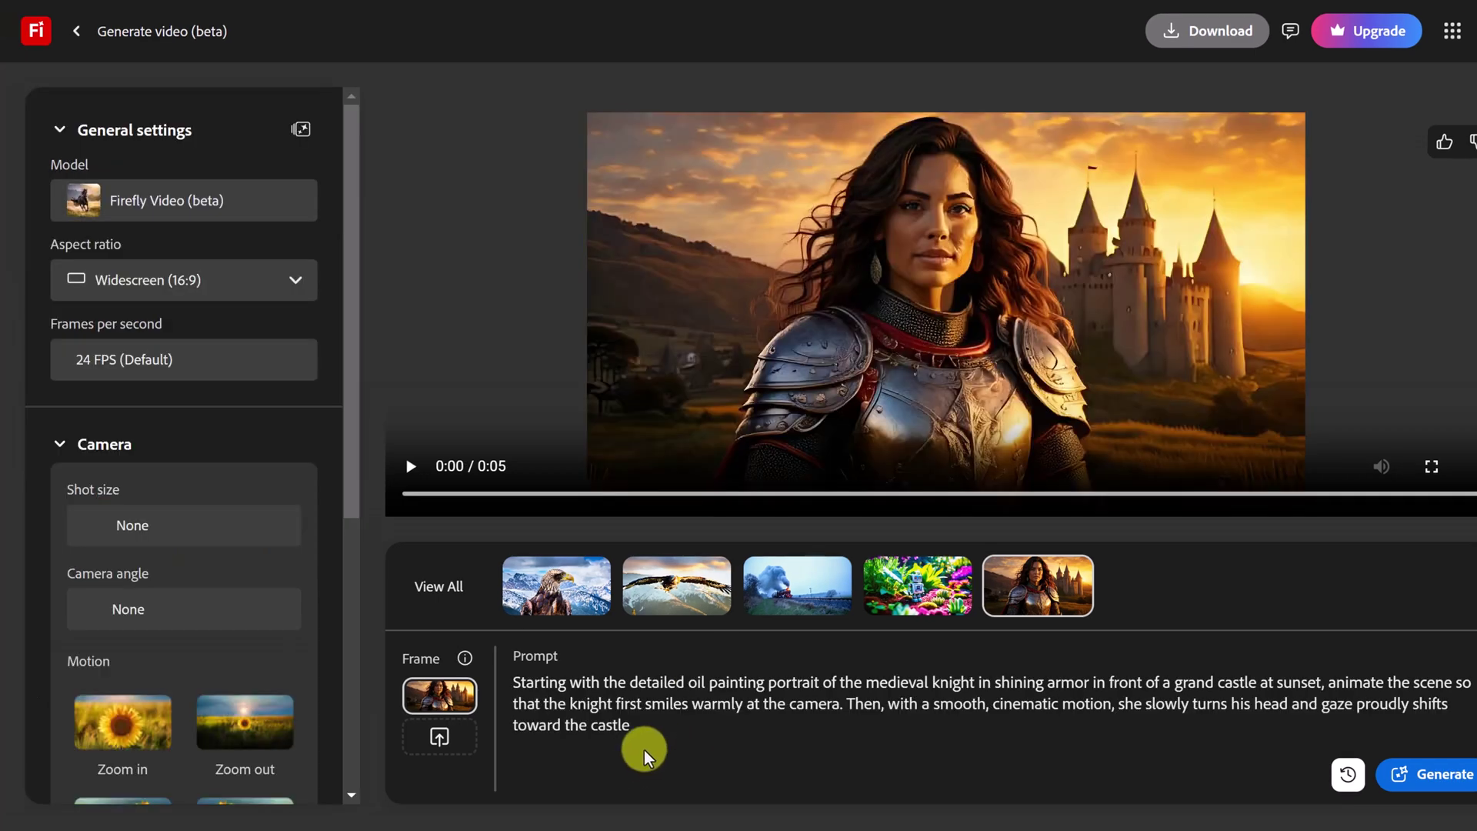
Upload the knight oil painting image as the end frame
click(440, 737)
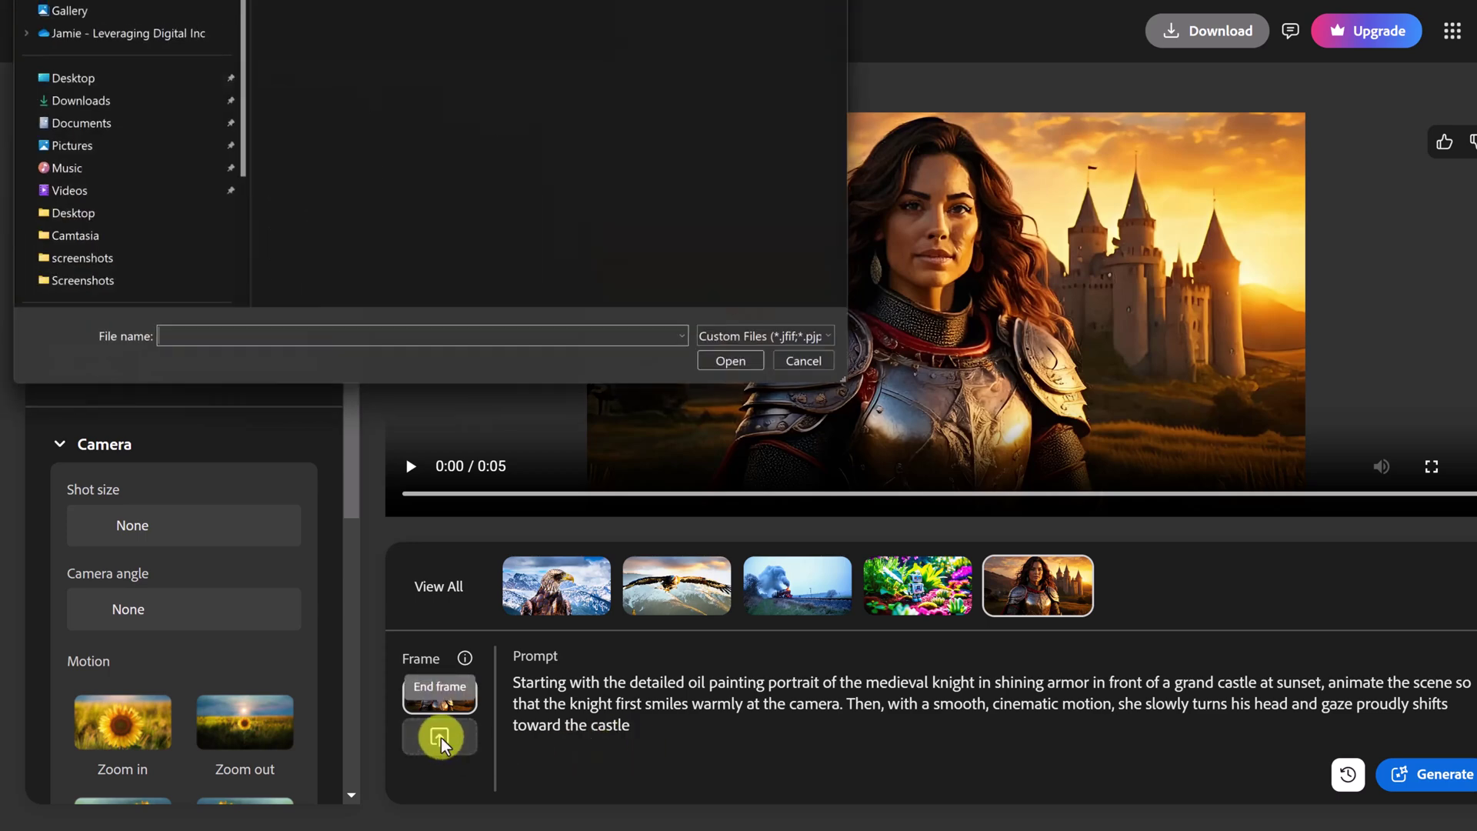
click(357, 21)
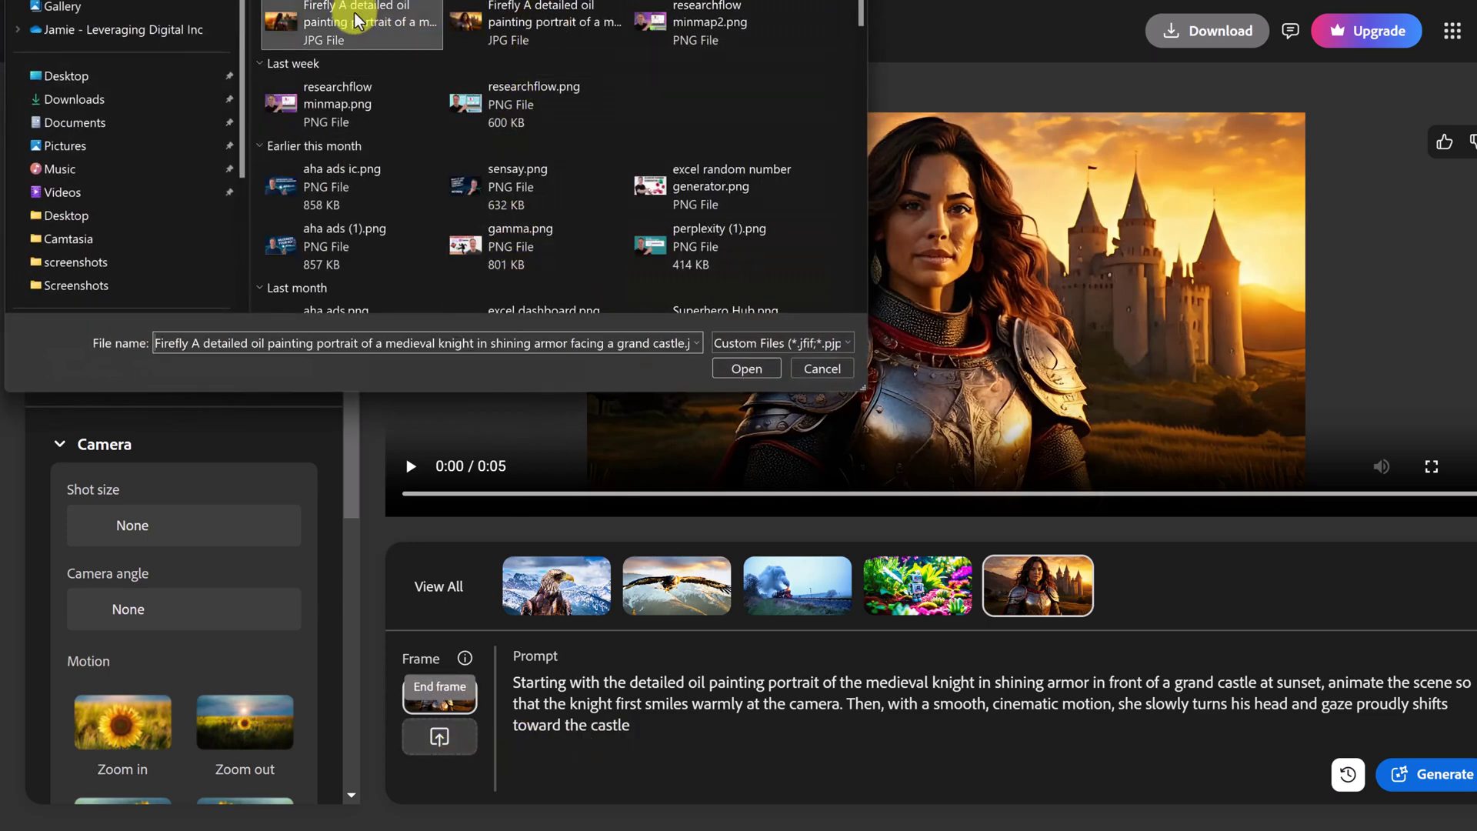
click(746, 369)
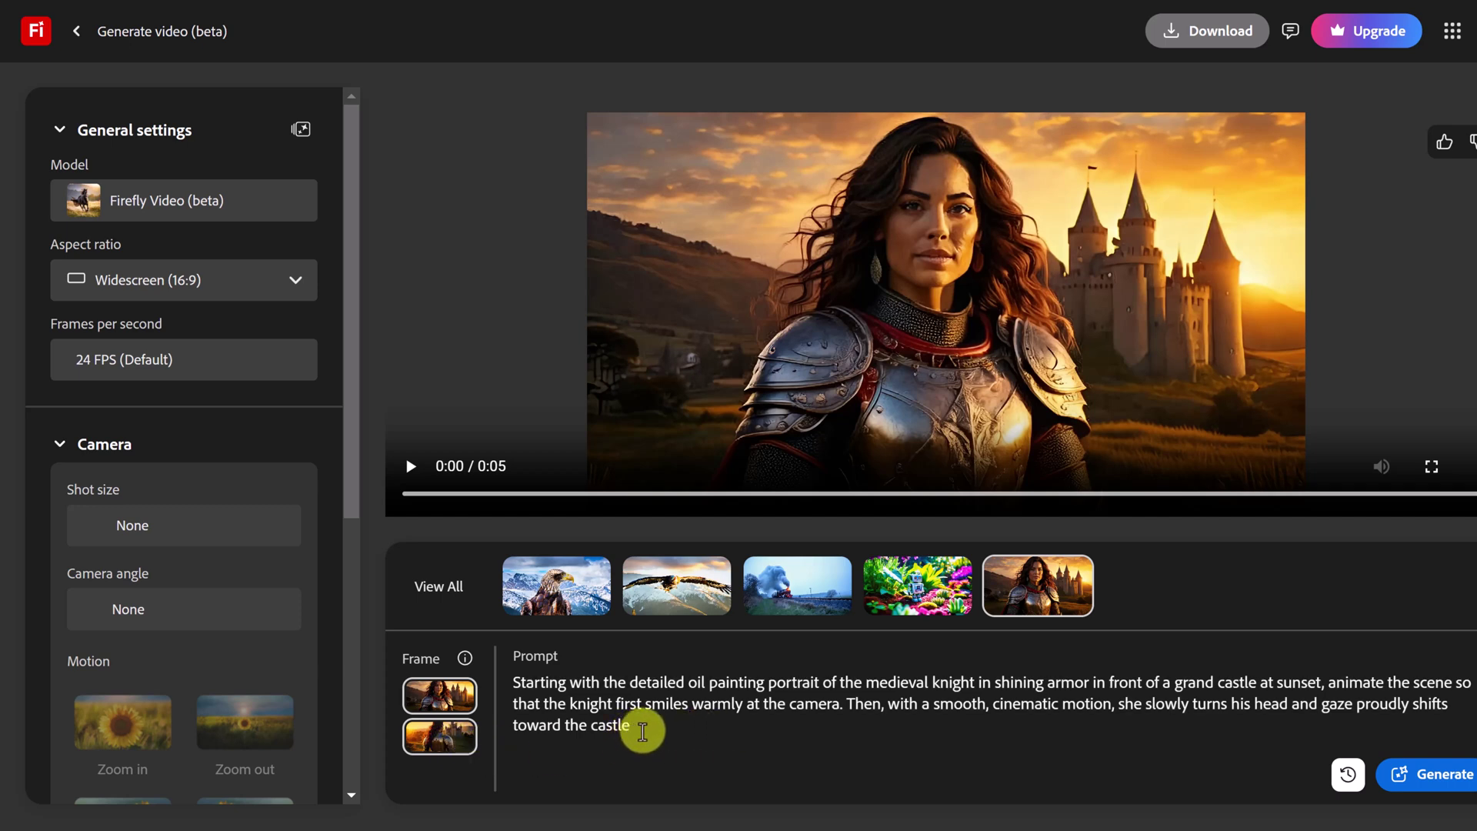
Generate the start-to-end frame video, rewind it to the beginning, and play it through
click(1465, 775)
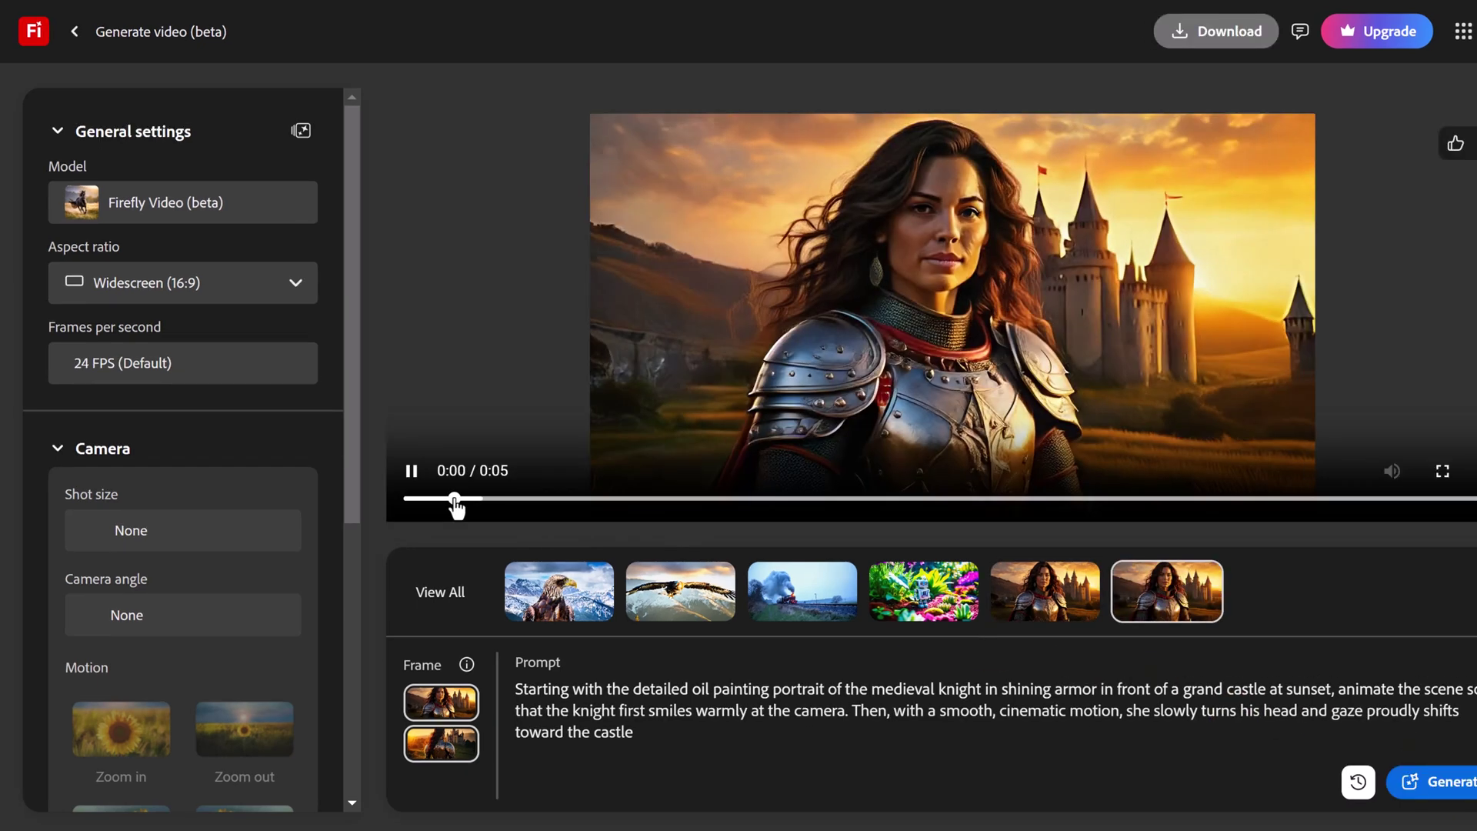
drag(456, 508, 400, 505)
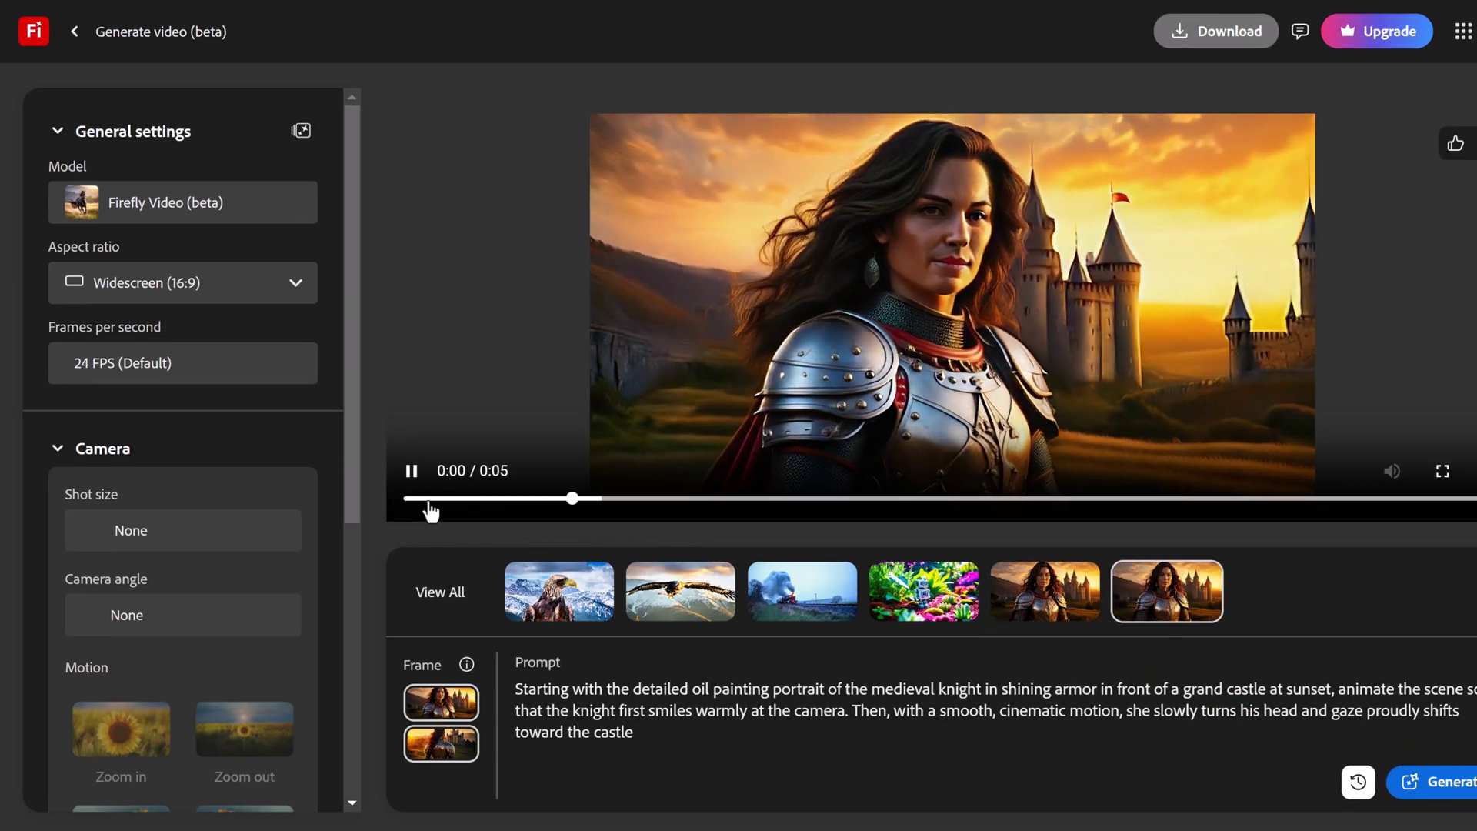
click(410, 471)
drag(455, 507, 388, 509)
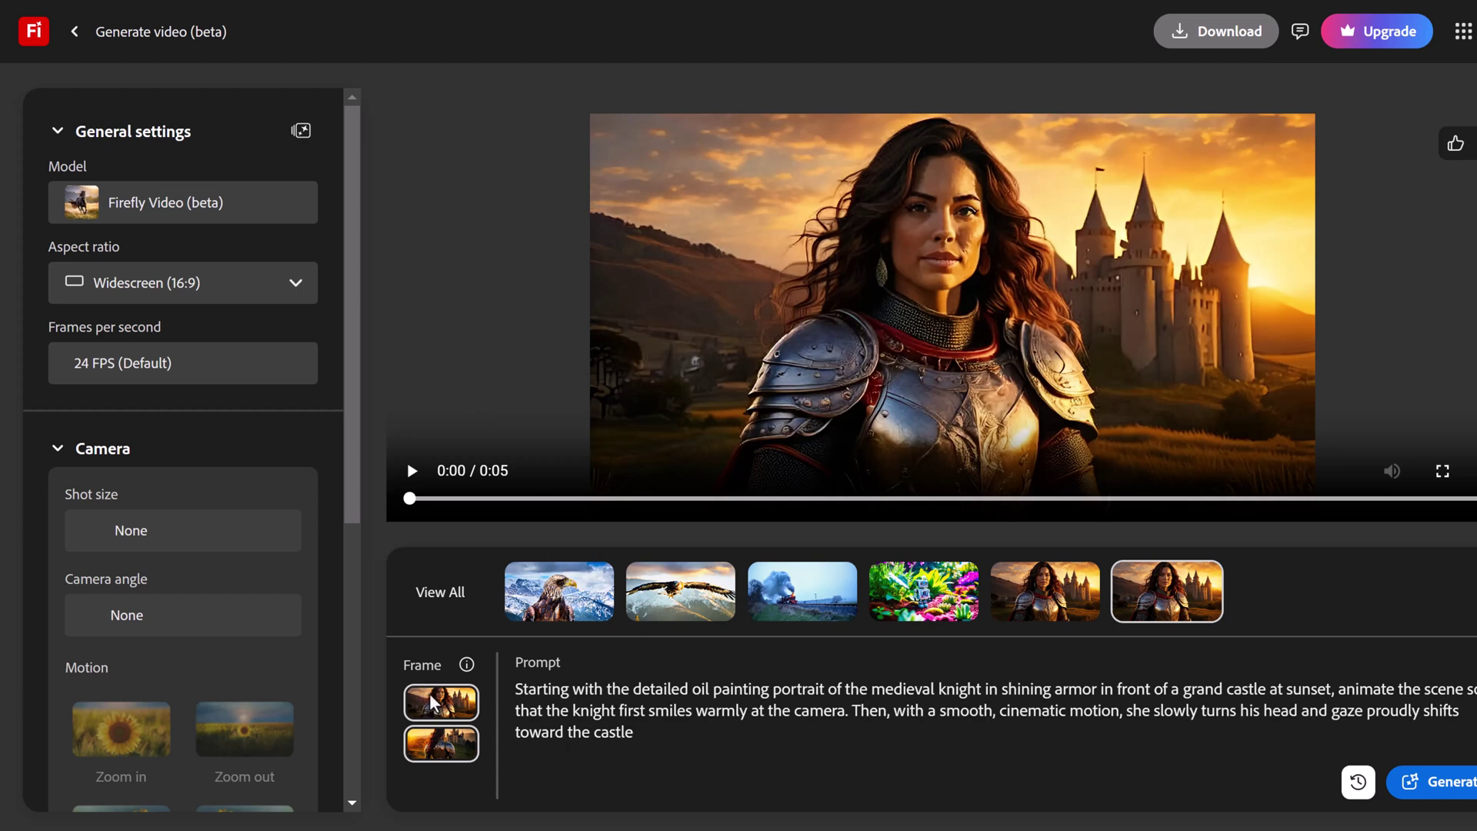
mouse_move(433, 707)
click(412, 472)
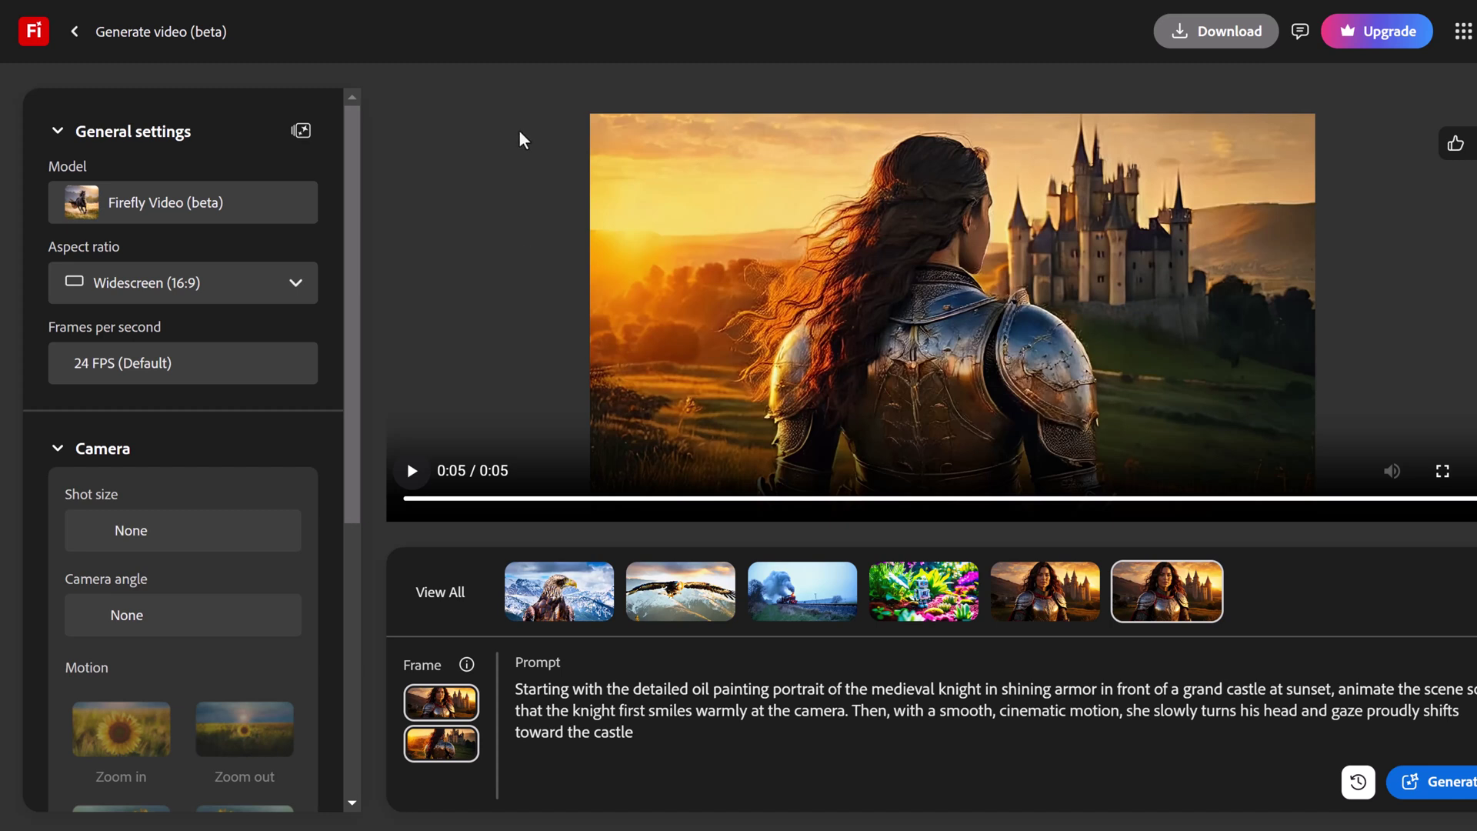
Return Home, open Files generation history, and peek at the stop-motion robot video's actions menu
click(74, 32)
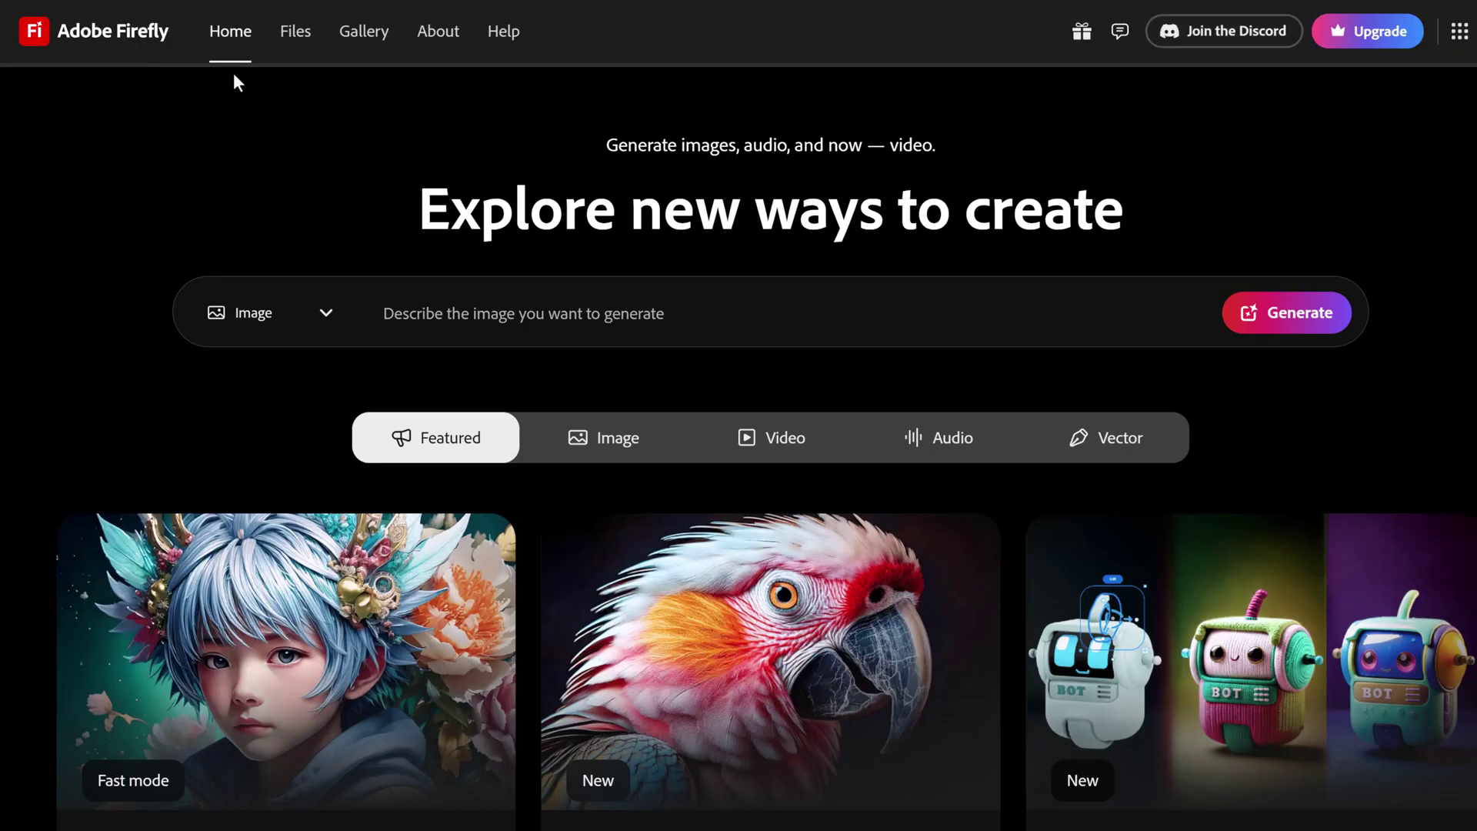
click(297, 42)
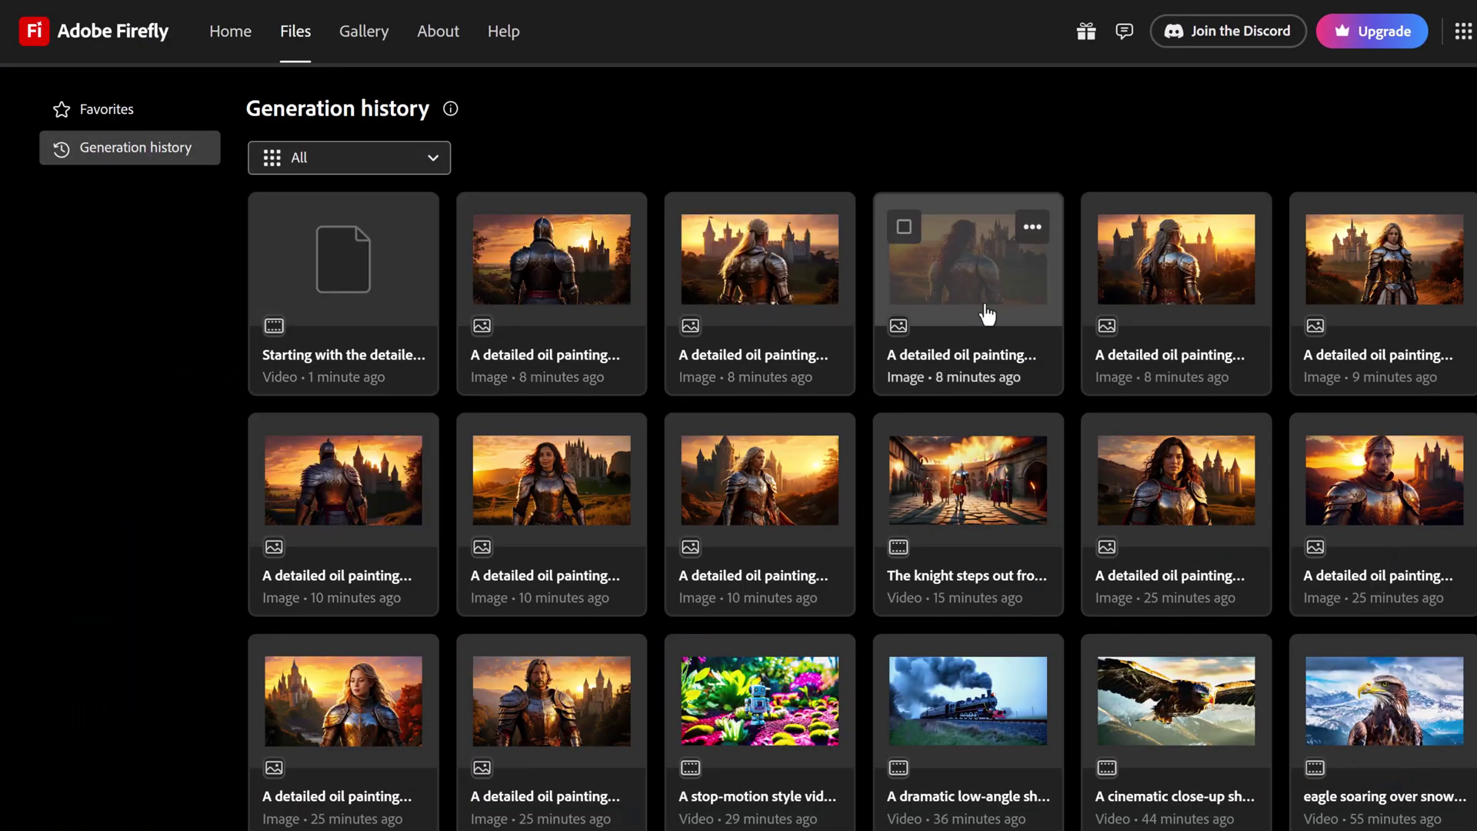
scroll(782, 400, down, 1)
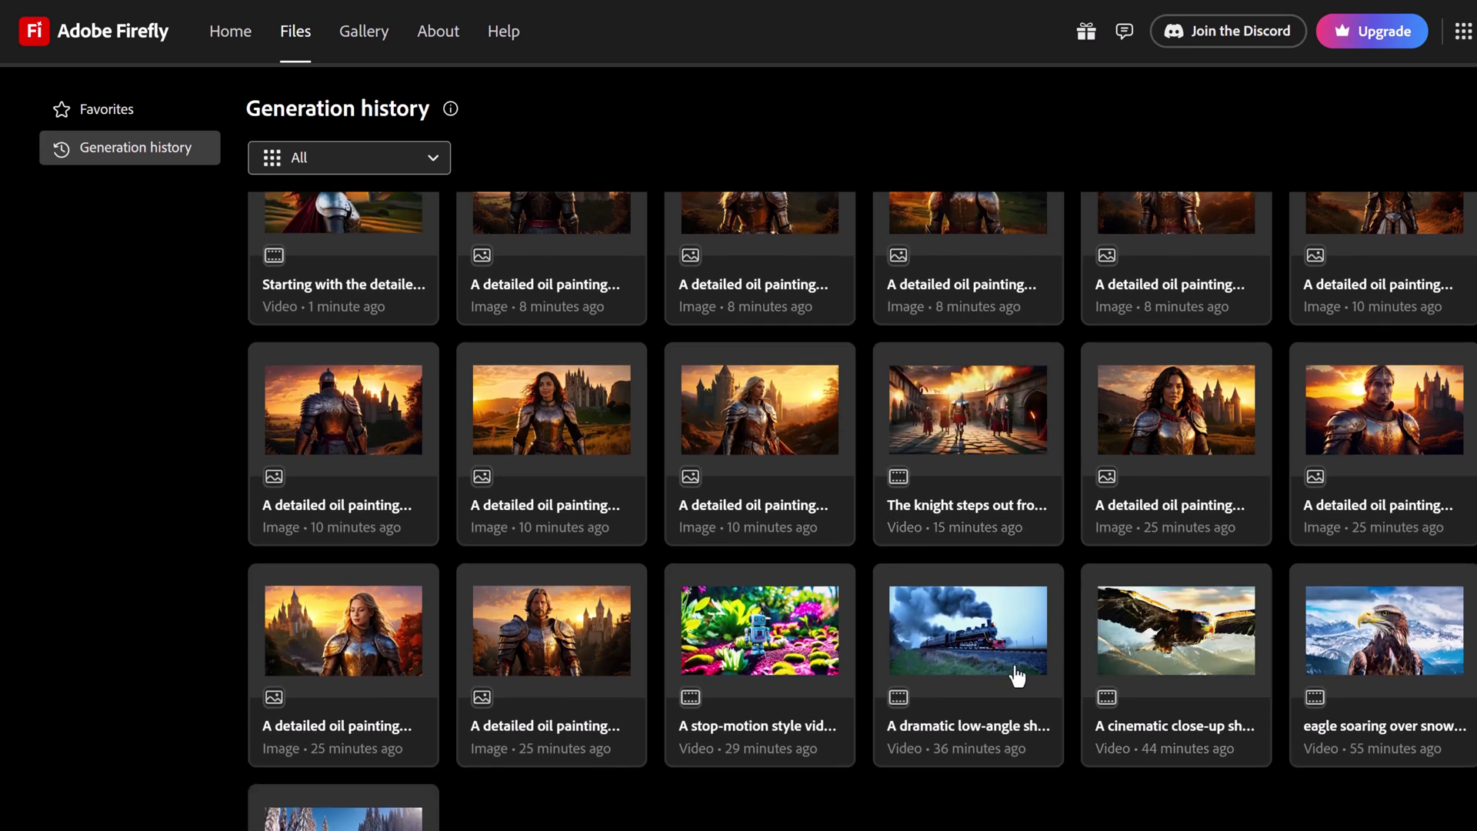
click(823, 598)
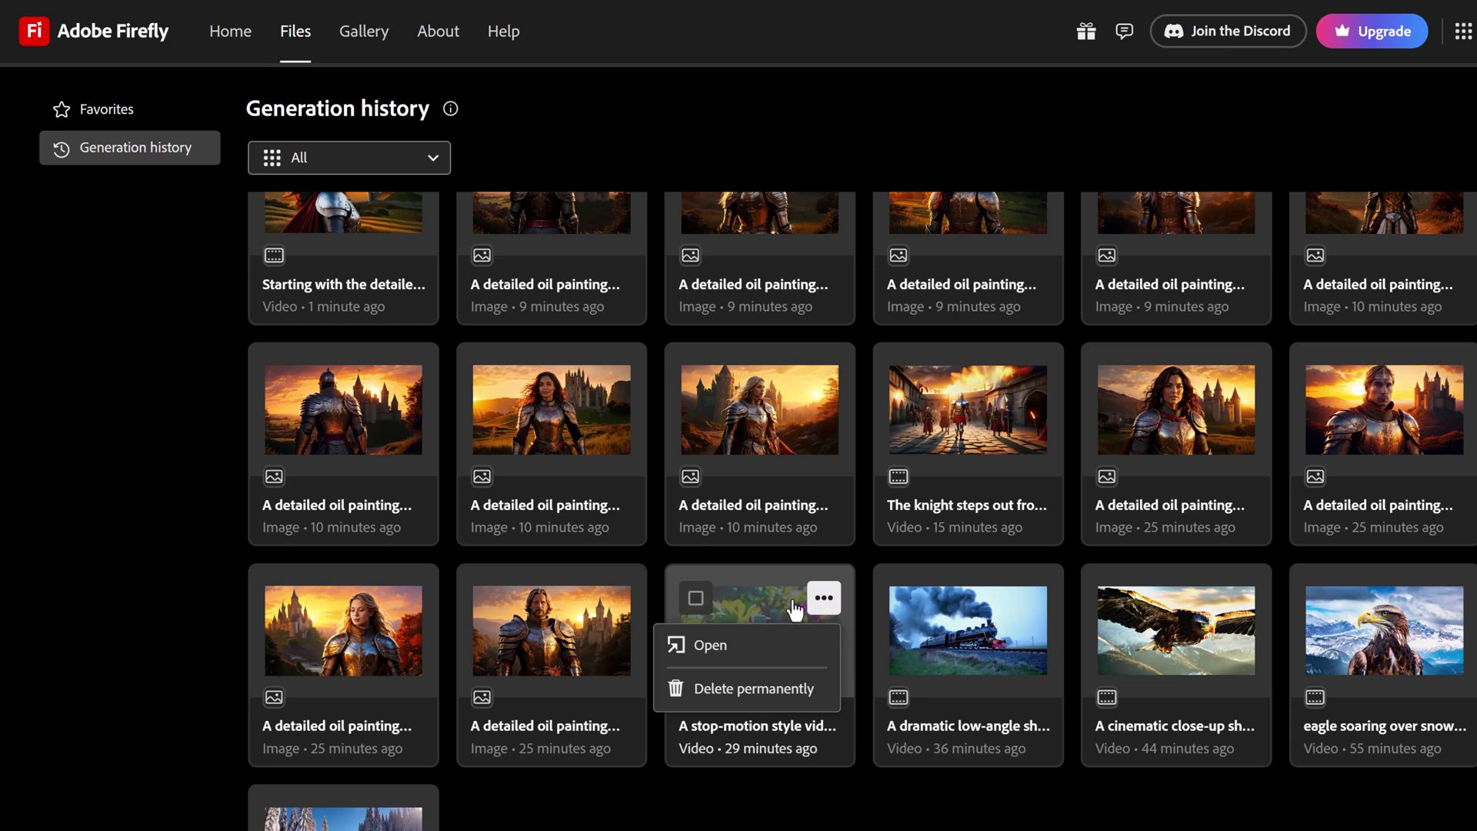
click(203, 446)
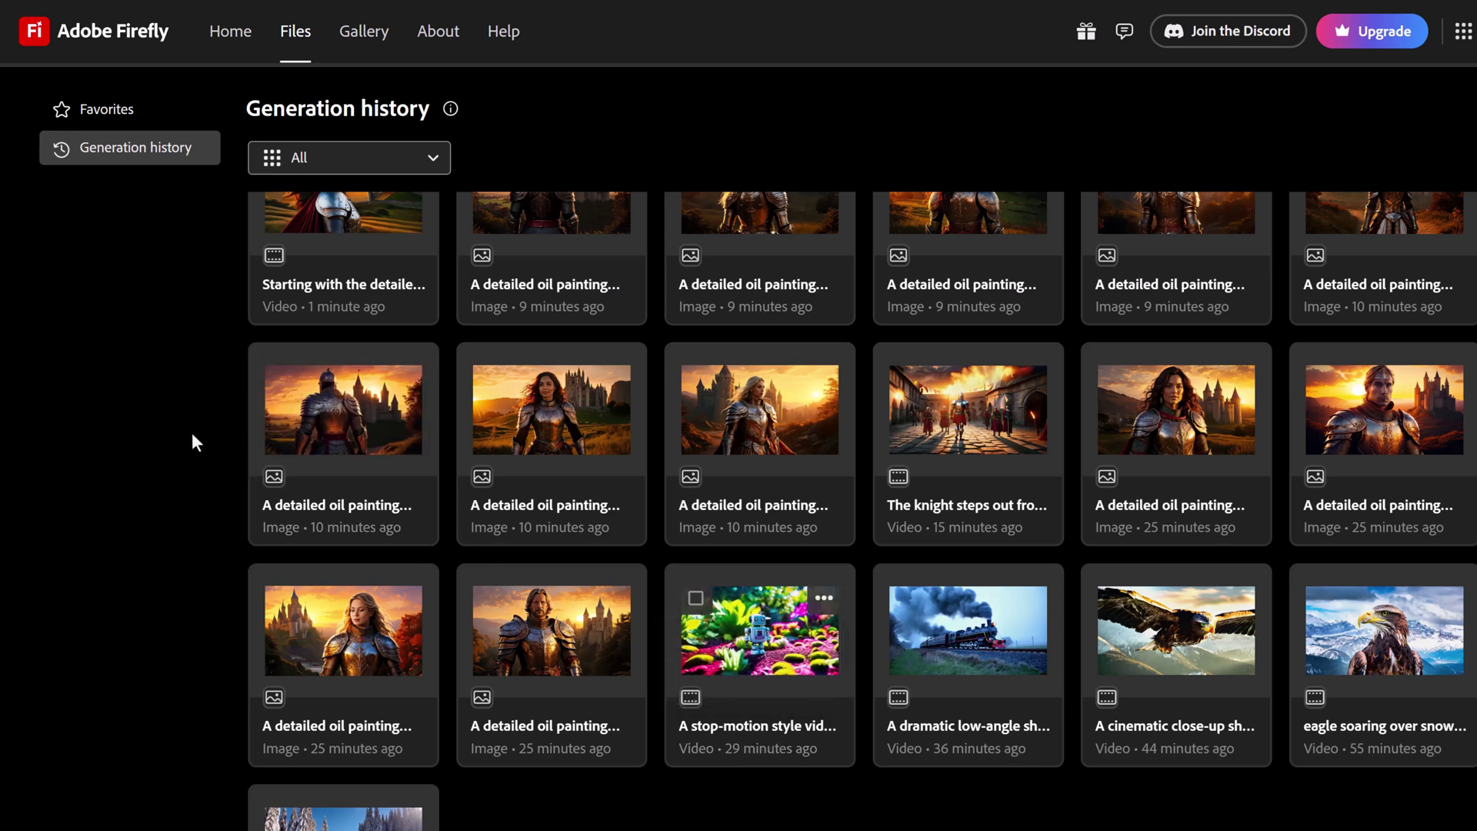